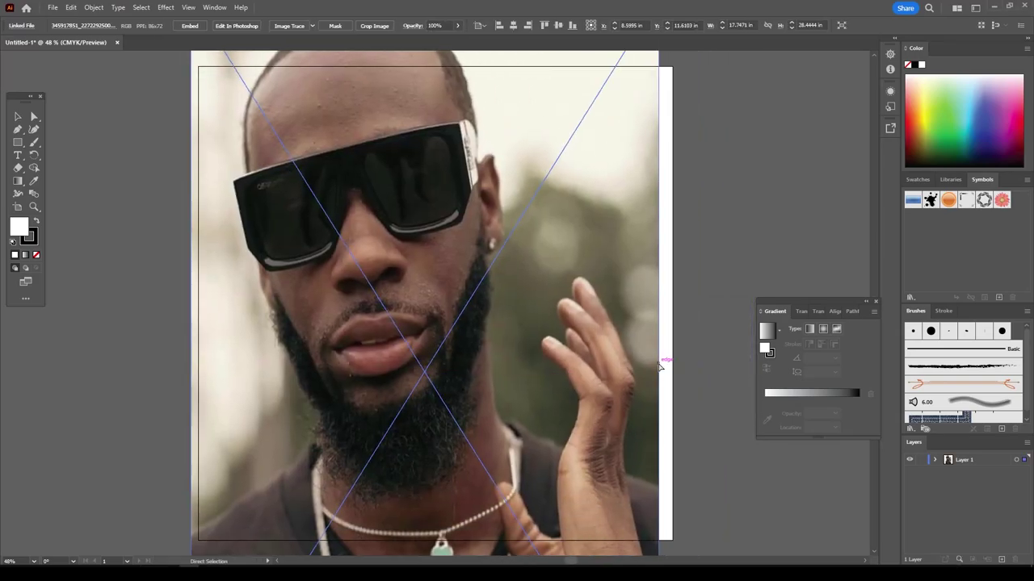
- Fit the reference photo to the artboard and create a 3 pt Pressure calligraphic brush
{"action": "mouse_move", "coordinate": [692, 364]}
{"action": "left_mouse_down"}
{"action": "mouse_move", "coordinate": [700, 369]}
{"action": "mouse_move", "coordinate": [635, 339]}
{"action": "left_mouse_up"}
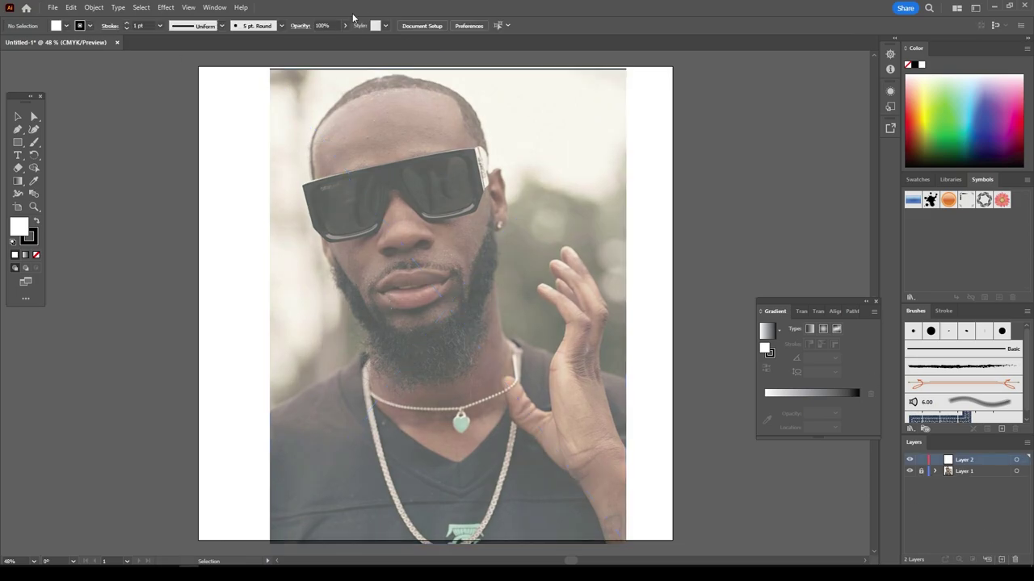
{"action": "left_click", "coordinate": [281, 25]}
{"action": "left_click", "coordinate": [255, 109]}
{"action": "left_click", "coordinate": [480, 363]}
{"action": "left_click", "coordinate": [615, 352]}
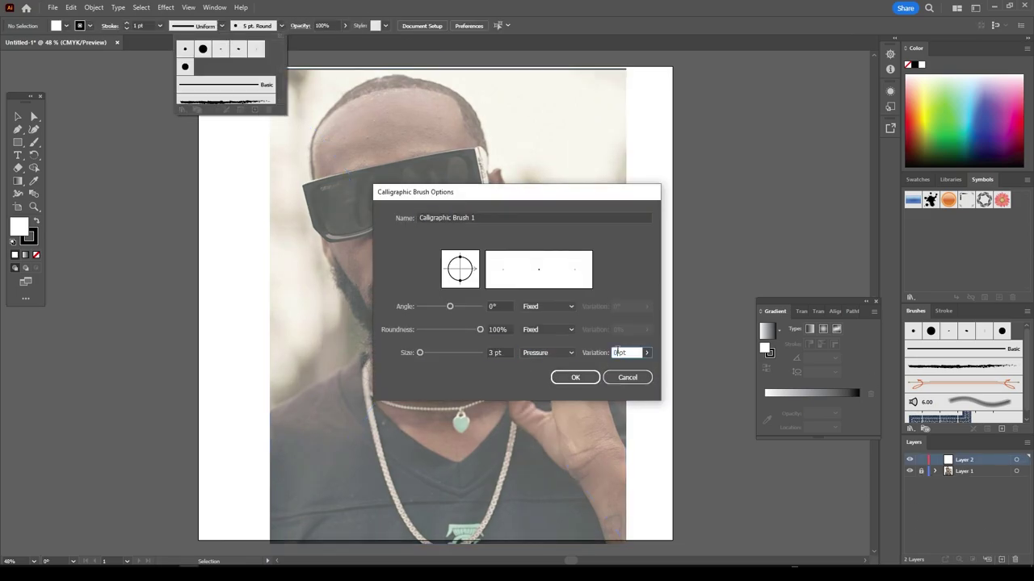
{"action": "left_click", "coordinate": [575, 377]}
{"action": "left_click_drag", "start_coordinate": [172, 124], "coordinate": [172, 171]}
{"action": "scroll", "coordinate": [387, 149], "scroll_direction": "up", "scroll_amount": 3}
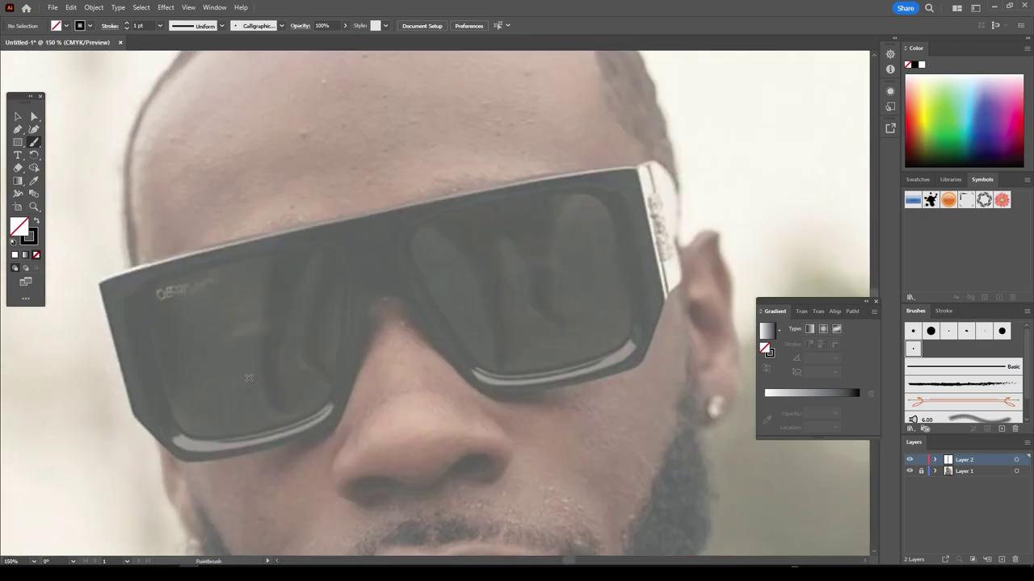
- Trace the sunglasses' lens edges, nose-bridge bottom and right frame end with the brush
{"action": "mouse_move", "coordinate": [149, 273]}
{"action": "left_mouse_down"}
{"action": "mouse_move", "coordinate": [183, 400]}
{"action": "mouse_move", "coordinate": [233, 238]}
{"action": "mouse_move", "coordinate": [696, 149]}
{"action": "left_mouse_up"}
{"action": "scroll", "coordinate": [160, 413], "scroll_direction": "up", "scroll_amount": 2}
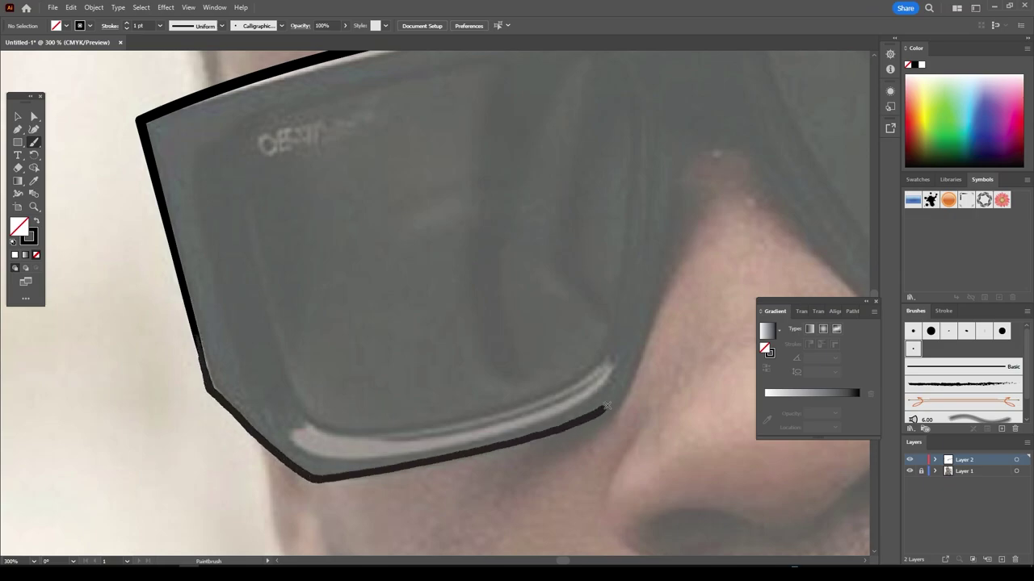
{"action": "left_click_drag", "start_coordinate": [200, 349], "coordinate": [671, 212]}
{"action": "key", "text": "ctrl+1"}
{"action": "scroll", "coordinate": [646, 305], "scroll_direction": "up", "scroll_amount": 3}
{"action": "mouse_move", "coordinate": [184, 323]}
{"action": "left_mouse_down"}
{"action": "mouse_move", "coordinate": [202, 234]}
{"action": "mouse_move", "coordinate": [380, 358]}
{"action": "mouse_move", "coordinate": [717, 357]}
{"action": "mouse_move", "coordinate": [807, 208]}
{"action": "left_mouse_up"}
{"action": "key", "text": "ctrl+1"}
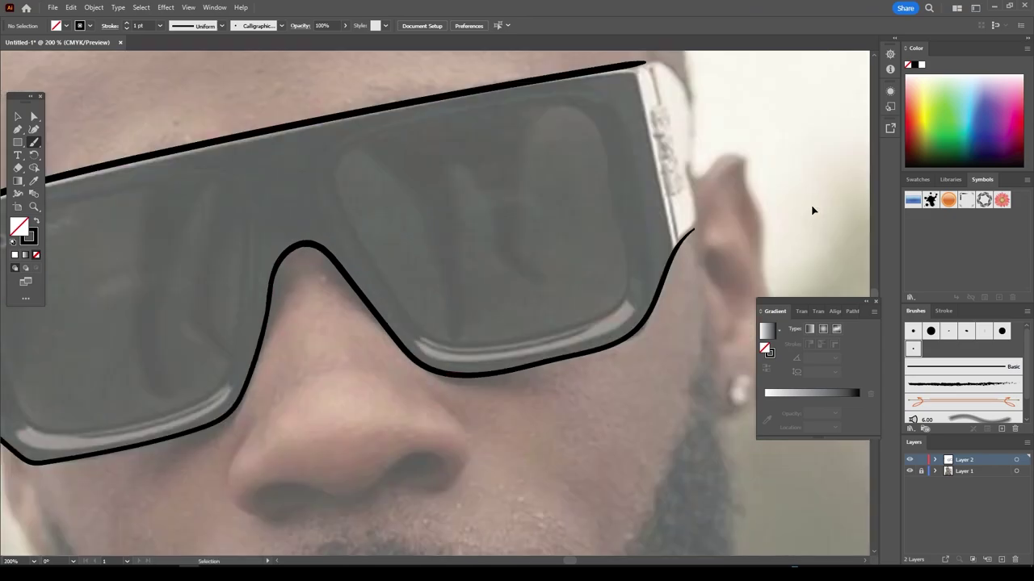
{"action": "scroll", "coordinate": [812, 210], "scroll_direction": "up", "scroll_amount": 3}
{"action": "mouse_move", "coordinate": [328, 147]}
{"action": "left_mouse_down"}
{"action": "mouse_move", "coordinate": [416, 288]}
{"action": "mouse_move", "coordinate": [409, 325]}
{"action": "left_mouse_up"}
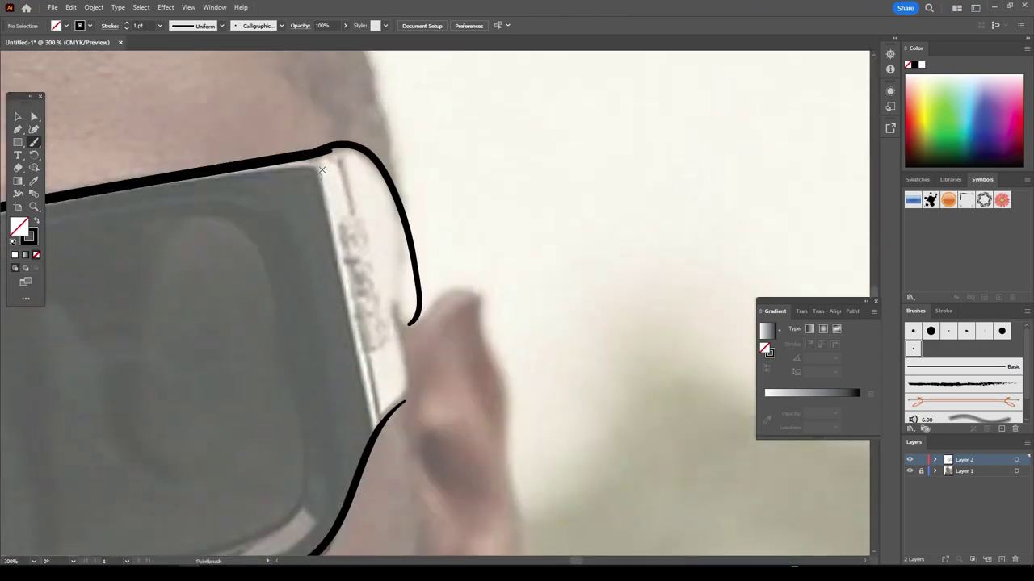
{"action": "key", "text": "ctrl+1"}
{"action": "scroll", "coordinate": [436, 412], "scroll_direction": "up", "scroll_amount": 4}
- Outline the nose sides and nostrils, then hide the photo to check the lines
{"action": "mouse_move", "coordinate": [262, 417]}
{"action": "left_mouse_down"}
{"action": "mouse_move", "coordinate": [364, 401]}
{"action": "mouse_move", "coordinate": [424, 419]}
{"action": "mouse_move", "coordinate": [636, 365]}
{"action": "left_mouse_up"}
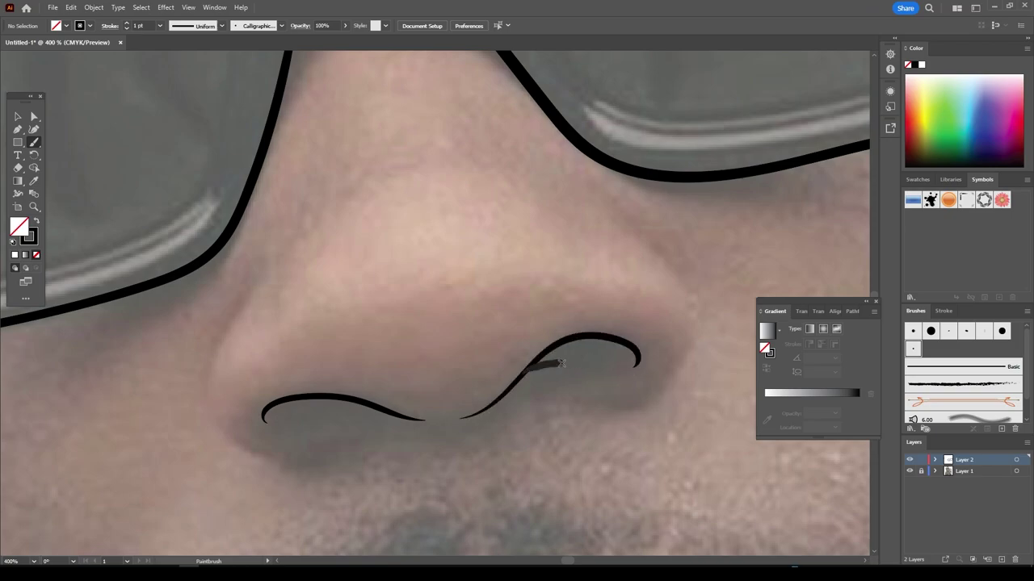
{"action": "left_click_drag", "start_coordinate": [526, 372], "coordinate": [632, 361]}
{"action": "left_click_drag", "start_coordinate": [269, 410], "coordinate": [376, 416]}
{"action": "mouse_move", "coordinate": [328, 453]}
{"action": "left_mouse_down"}
{"action": "mouse_move", "coordinate": [209, 416]}
{"action": "mouse_move", "coordinate": [250, 263]}
{"action": "left_mouse_up"}
{"action": "mouse_move", "coordinate": [587, 179]}
{"action": "left_mouse_down"}
{"action": "mouse_move", "coordinate": [690, 299]}
{"action": "mouse_move", "coordinate": [626, 405]}
{"action": "left_mouse_up"}
{"action": "scroll", "coordinate": [436, 323], "scroll_direction": "down", "scroll_amount": 5}
{"action": "left_click", "coordinate": [910, 470]}
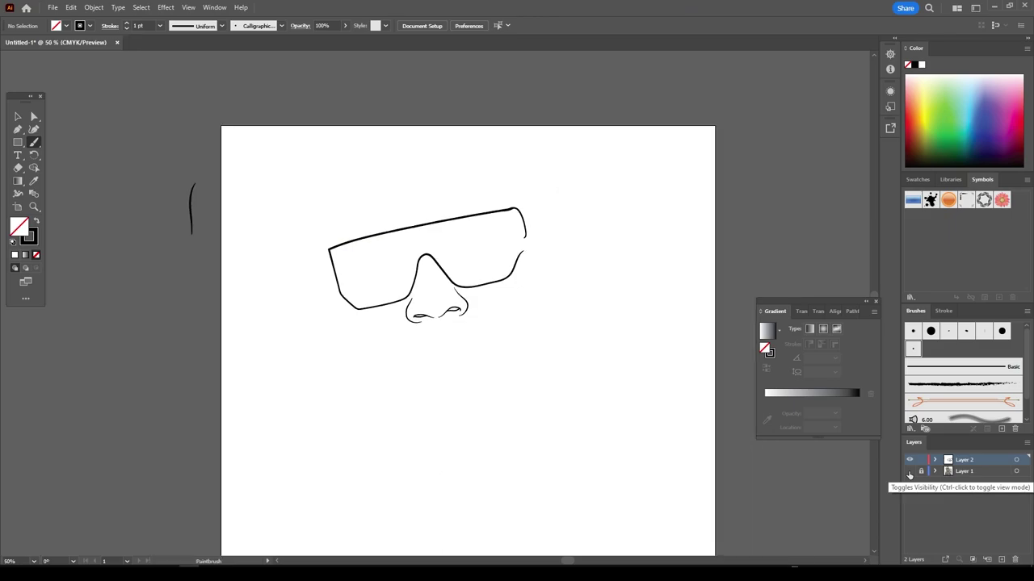
- Draw the lip lines: the mouth seam, upper lip, thin inner line and lower lip
{"action": "scroll", "coordinate": [312, 317], "scroll_direction": "up", "scroll_amount": 5}
{"action": "scroll", "coordinate": [582, 503], "scroll_direction": "down", "scroll_amount": 3}
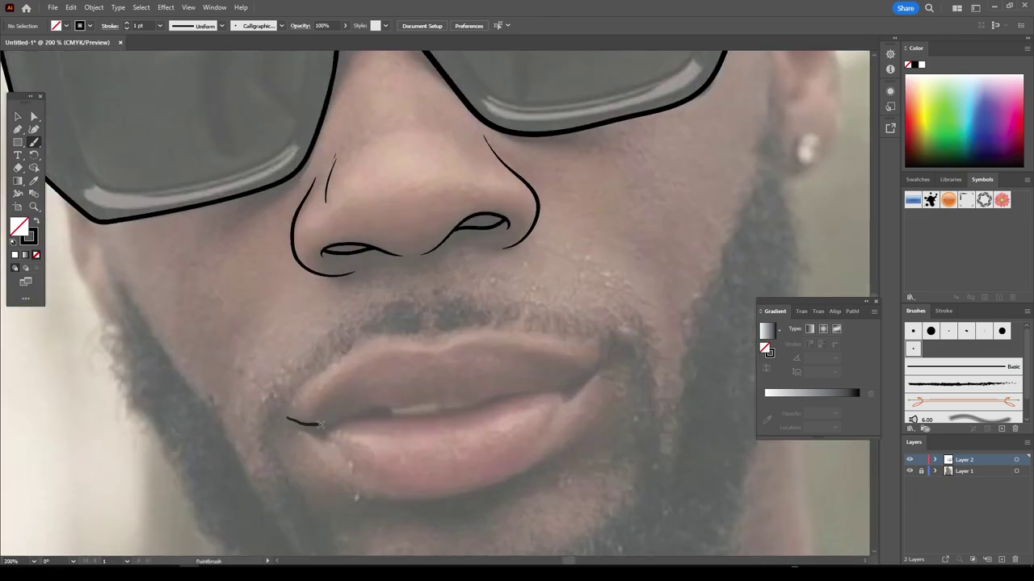
{"action": "mouse_move", "coordinate": [320, 423]}
{"action": "left_mouse_down"}
{"action": "mouse_move", "coordinate": [475, 400]}
{"action": "mouse_move", "coordinate": [604, 358]}
{"action": "left_mouse_up"}
{"action": "mouse_move", "coordinate": [287, 413]}
{"action": "left_mouse_down"}
{"action": "mouse_move", "coordinate": [316, 381]}
{"action": "mouse_move", "coordinate": [442, 345]}
{"action": "mouse_move", "coordinate": [604, 357]}
{"action": "left_mouse_up"}
{"action": "scroll", "coordinate": [604, 357], "scroll_direction": "down", "scroll_amount": 3}
{"action": "scroll", "coordinate": [452, 347], "scroll_direction": "up", "scroll_amount": 4}
{"action": "mouse_move", "coordinate": [293, 346]}
{"action": "left_mouse_down"}
{"action": "mouse_move", "coordinate": [443, 339]}
{"action": "mouse_move", "coordinate": [551, 306]}
{"action": "left_mouse_up"}
{"action": "mouse_move", "coordinate": [213, 353]}
{"action": "left_mouse_down"}
{"action": "mouse_move", "coordinate": [250, 392]}
{"action": "mouse_move", "coordinate": [565, 433]}
{"action": "mouse_move", "coordinate": [686, 267]}
{"action": "left_mouse_up"}
- Draw the right and left jaw lines
{"action": "key", "text": "ctrl+0"}
{"action": "scroll", "coordinate": [513, 270], "scroll_direction": "up", "scroll_amount": 2}
{"action": "scroll", "coordinate": [512, 270], "scroll_direction": "up", "scroll_amount": 2}
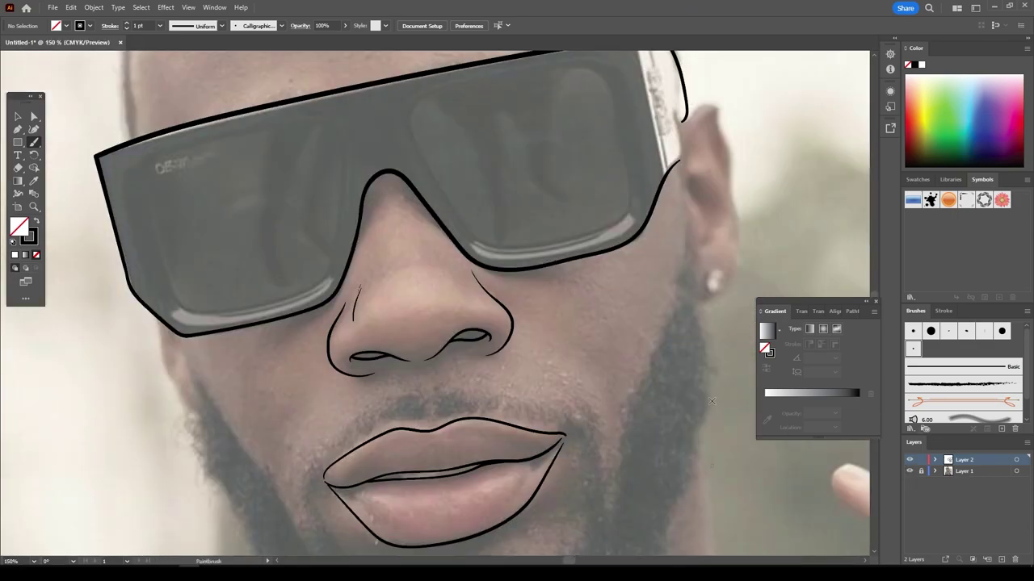
{"action": "scroll", "coordinate": [512, 270], "scroll_direction": "up", "scroll_amount": 1}
{"action": "left_click_drag", "start_coordinate": [602, 496], "coordinate": [617, 208]}
{"action": "scroll", "coordinate": [619, 207], "scroll_direction": "down", "scroll_amount": 2}
{"action": "scroll", "coordinate": [258, 348], "scroll_direction": "up", "scroll_amount": 2}
{"action": "left_click_drag", "start_coordinate": [407, 416], "coordinate": [344, 250]}
- Outline the top of the head
{"action": "key", "text": "ctrl+0"}
{"action": "scroll", "coordinate": [587, 443], "scroll_direction": "up", "scroll_amount": 2}
{"action": "left_click_drag", "start_coordinate": [315, 444], "coordinate": [835, 252]}
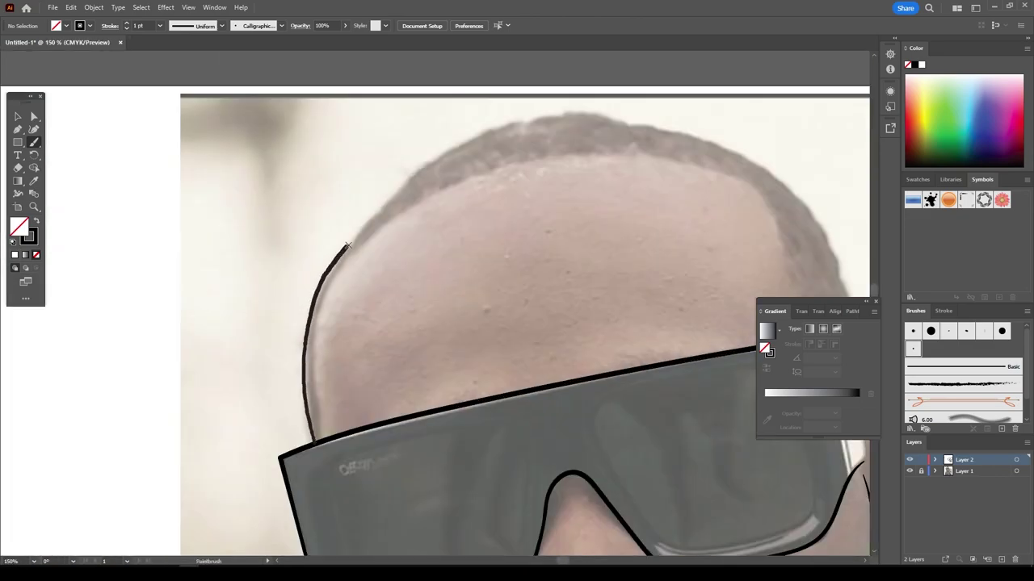
{"action": "key", "text": "ctrl+0"}
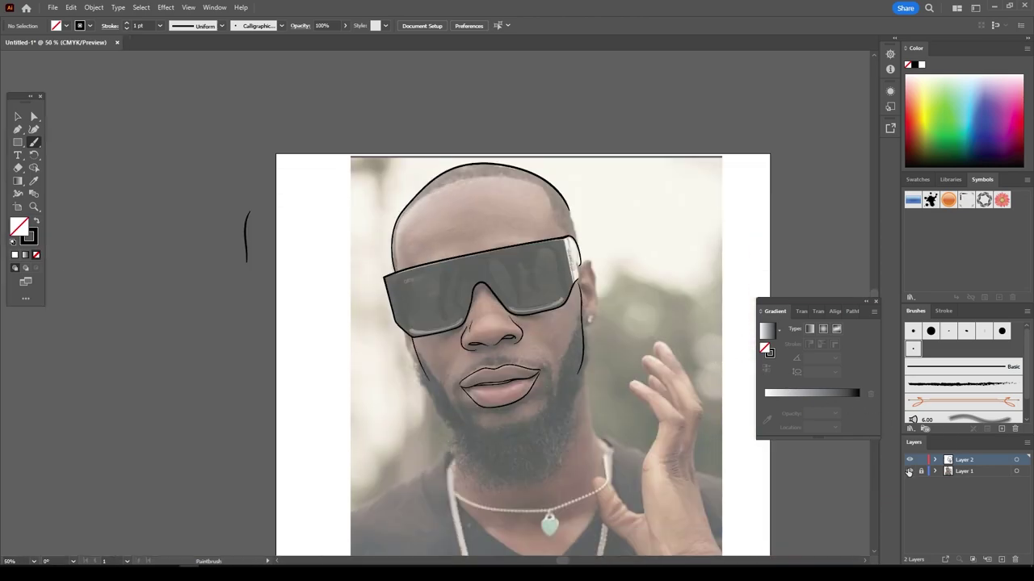
- Outline the right ear with a brush stroke
{"action": "scroll", "coordinate": [821, 439], "scroll_direction": "up", "scroll_amount": 1}
{"action": "scroll", "coordinate": [581, 349], "scroll_direction": "up", "scroll_amount": 1}
{"action": "scroll", "coordinate": [581, 349], "scroll_direction": "up", "scroll_amount": 2}
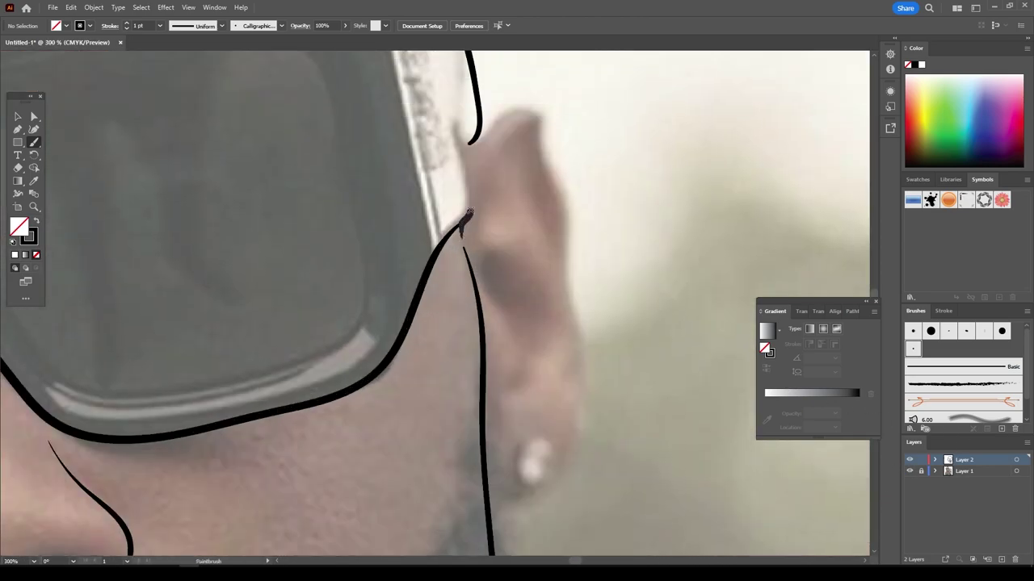
{"action": "left_click_drag", "start_coordinate": [467, 214], "coordinate": [508, 502]}
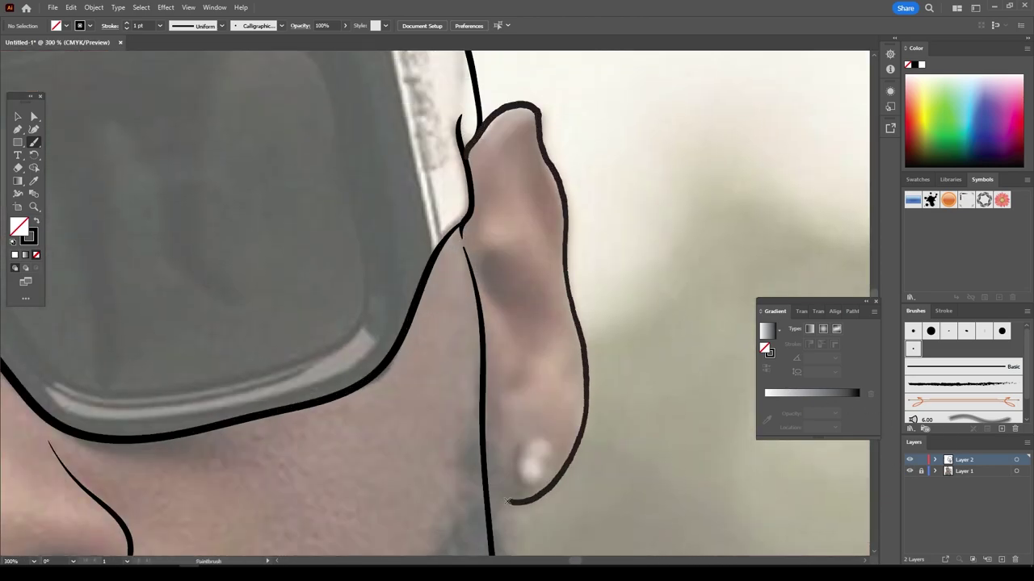
{"action": "scroll", "coordinate": [648, 515], "scroll_direction": "down", "scroll_amount": 2}
{"action": "scroll", "coordinate": [576, 148], "scroll_direction": "up", "scroll_amount": 4}
{"action": "scroll", "coordinate": [647, 378], "scroll_direction": "down", "scroll_amount": 2}
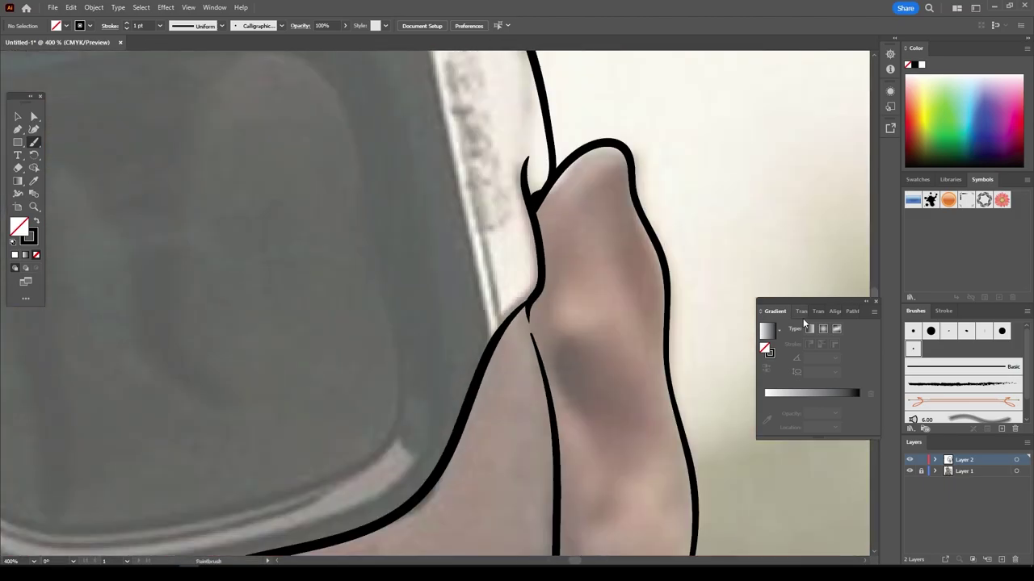
{"action": "scroll", "coordinate": [565, 339], "scroll_direction": "down", "scroll_amount": 2}
{"action": "scroll", "coordinate": [307, 291], "scroll_direction": "up", "scroll_amount": 3}
- Add a stroke along the cheek and a line down the neck
{"action": "left_click_drag", "start_coordinate": [371, 487], "coordinate": [255, 288]}
{"action": "scroll", "coordinate": [694, 477], "scroll_direction": "down", "scroll_amount": 3}
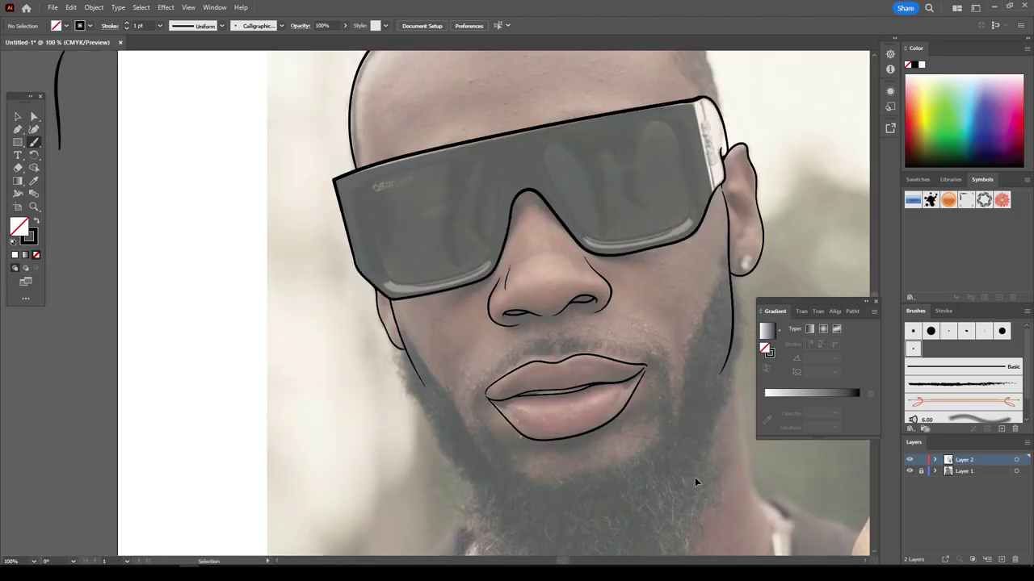
{"action": "scroll", "coordinate": [691, 467], "scroll_direction": "down", "scroll_amount": 1}
{"action": "scroll", "coordinate": [691, 468], "scroll_direction": "up", "scroll_amount": 1}
{"action": "scroll", "coordinate": [700, 462], "scroll_direction": "up", "scroll_amount": 2}
{"action": "scroll", "coordinate": [699, 462], "scroll_direction": "up", "scroll_amount": 1}
{"action": "left_click_drag", "start_coordinate": [535, 428], "coordinate": [462, 177]}
{"action": "scroll", "coordinate": [422, 369], "scroll_direction": "down", "scroll_amount": 1}
{"action": "scroll", "coordinate": [422, 369], "scroll_direction": "up", "scroll_amount": 1}
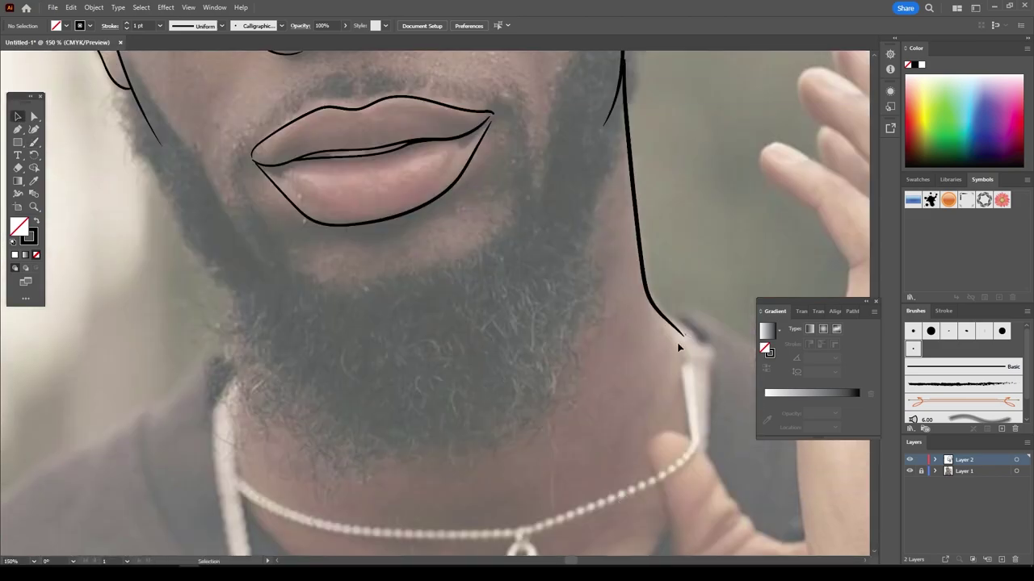
{"action": "left_click", "coordinate": [34, 142]}
- With the Pencil set to black fill and no stroke, draw the right sideburn shape
{"action": "left_click", "coordinate": [81, 164]}
{"action": "key", "text": "shift+x"}
{"action": "scroll", "coordinate": [173, 271], "scroll_direction": "up", "scroll_amount": 1}
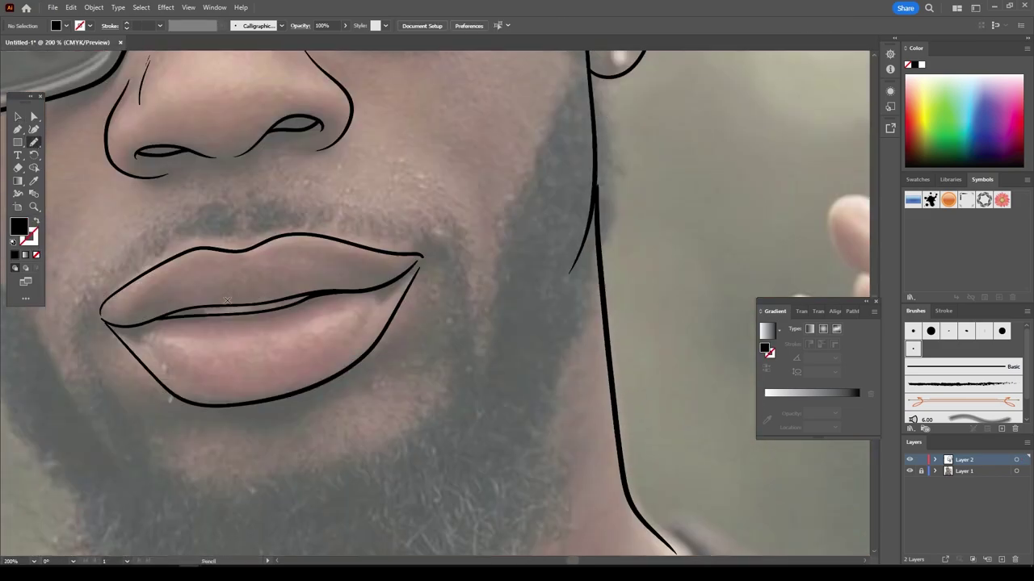
{"action": "scroll", "coordinate": [485, 404], "scroll_direction": "up", "scroll_amount": 1}
{"action": "left_click_drag", "start_coordinate": [484, 424], "coordinate": [491, 392]}
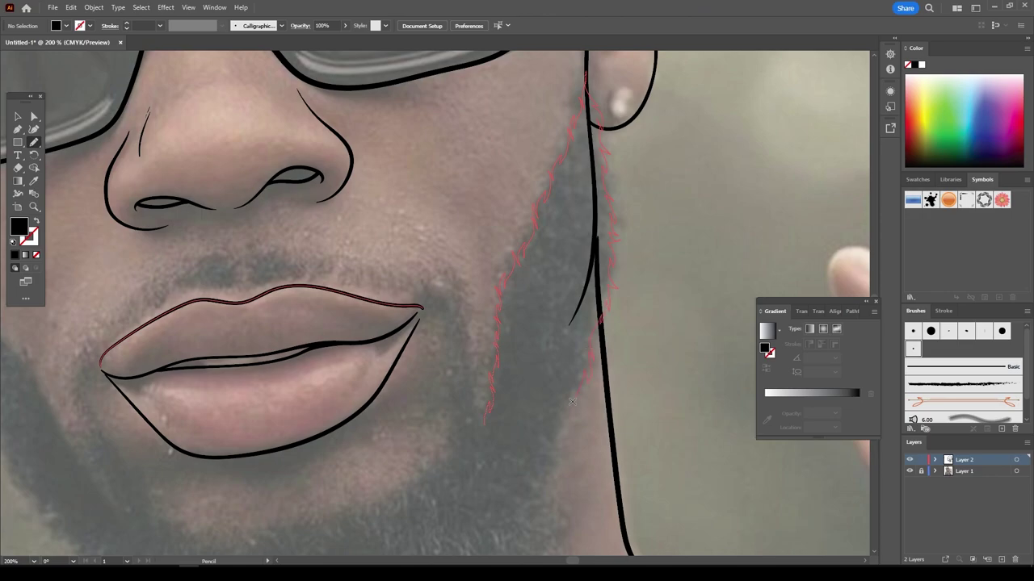
{"action": "left_click_drag", "start_coordinate": [533, 463], "coordinate": [532, 463]}
{"action": "key", "text": "ctrl+0"}
- Extend the black beard shape around the chin and down the neck
{"action": "scroll", "coordinate": [580, 313], "scroll_direction": "up", "scroll_amount": 3}
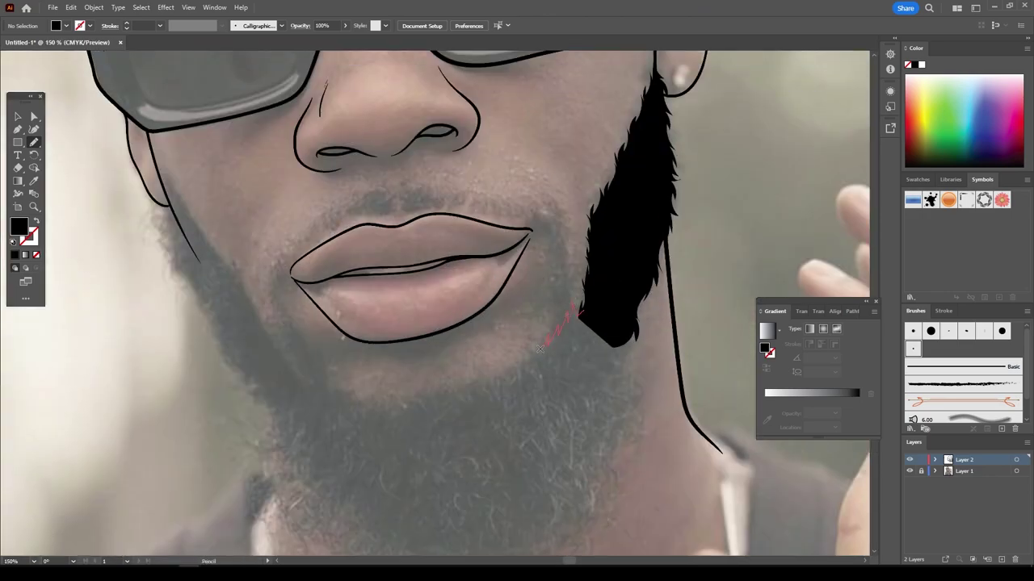
{"action": "left_click_drag", "start_coordinate": [437, 392], "coordinate": [580, 331]}
{"action": "scroll", "coordinate": [580, 267], "scroll_direction": "down", "scroll_amount": 2}
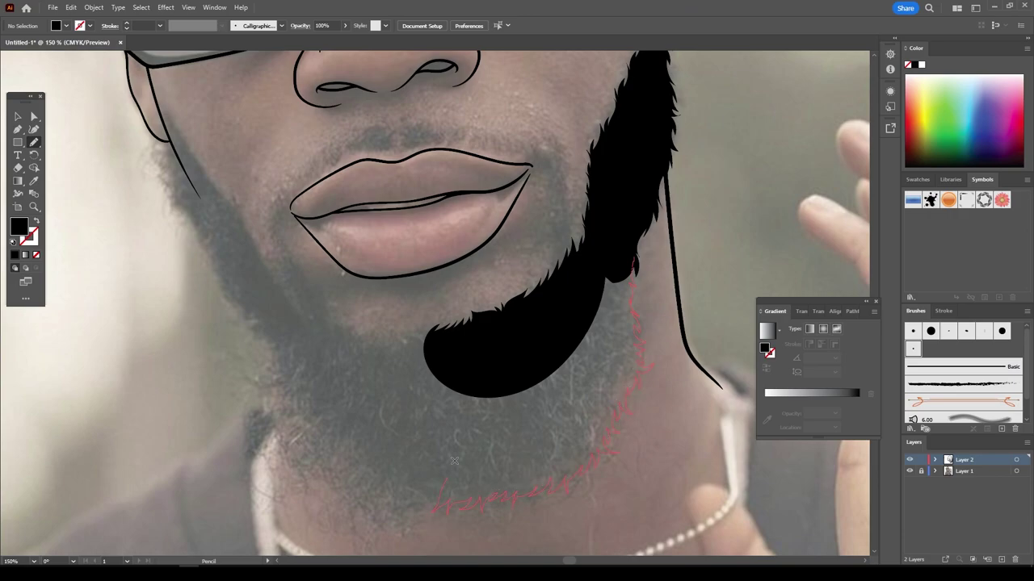
{"action": "left_click_drag", "start_coordinate": [445, 481], "coordinate": [440, 486]}
{"action": "key", "text": "ctrl+0"}
{"action": "scroll", "coordinate": [539, 479], "scroll_direction": "up", "scroll_amount": 3}
{"action": "scroll", "coordinate": [540, 480], "scroll_direction": "down", "scroll_amount": 1}
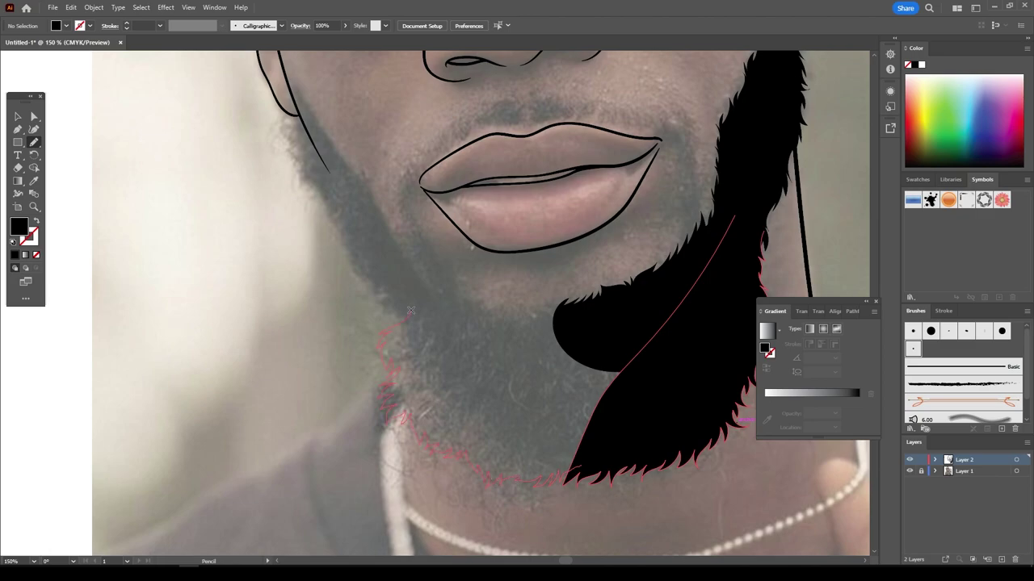
{"action": "left_click_drag", "start_coordinate": [549, 303], "coordinate": [566, 308]}
{"action": "scroll", "coordinate": [484, 364], "scroll_direction": "up", "scroll_amount": 5}
{"action": "scroll", "coordinate": [432, 439], "scroll_direction": "up", "scroll_amount": 1}
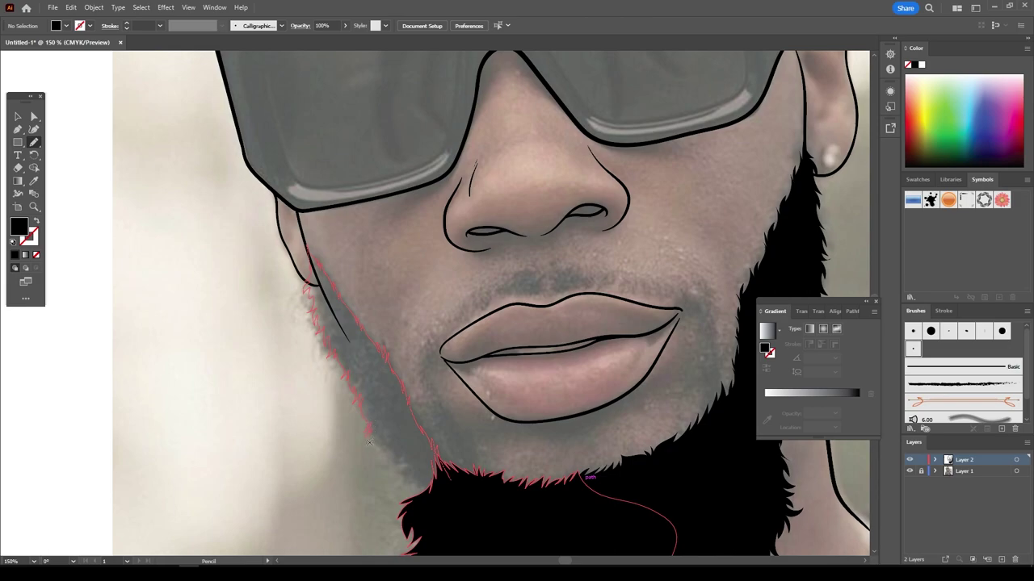
- Fill the left side and lower-left edge of the beard black, checking against the photo
{"action": "left_click_drag", "start_coordinate": [418, 490], "coordinate": [428, 477]}
{"action": "key", "text": "ctrl+0"}
{"action": "left_click", "coordinate": [909, 470]}
{"action": "scroll", "coordinate": [726, 511], "scroll_direction": "up", "scroll_amount": 3}
{"action": "scroll", "coordinate": [726, 511], "scroll_direction": "down", "scroll_amount": 1}
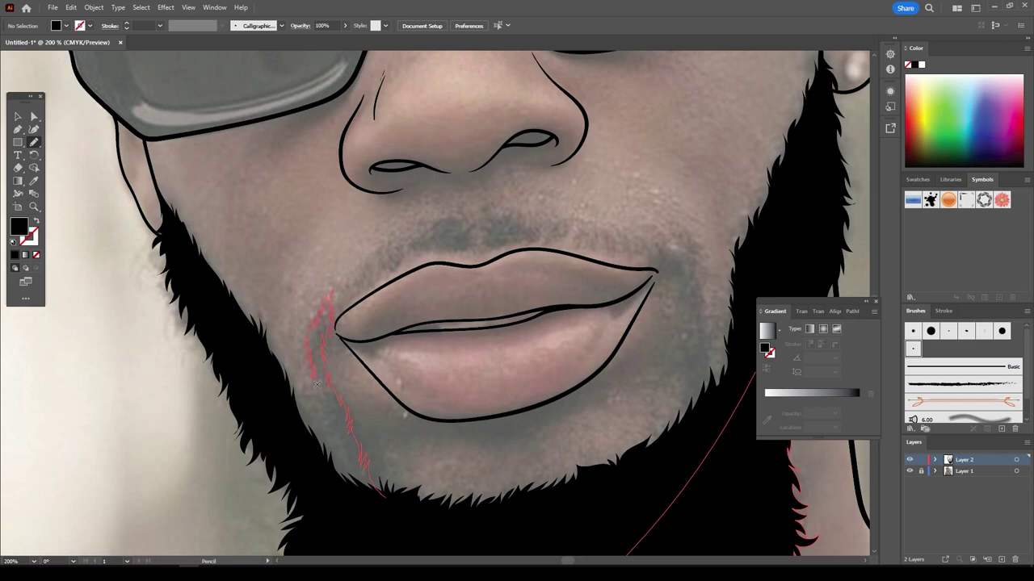
{"action": "left_click_drag", "start_coordinate": [351, 471], "coordinate": [355, 484]}
{"action": "key", "text": "ctrl+0"}
- Fill the beard patch right of the lips and hide the photo
{"action": "scroll", "coordinate": [569, 405], "scroll_direction": "up", "scroll_amount": 3}
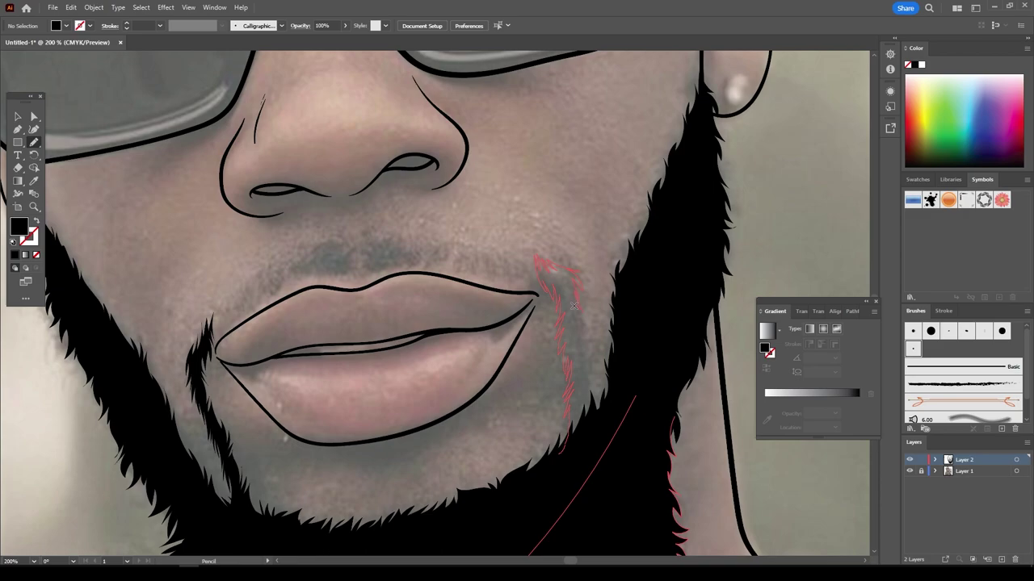
{"action": "left_click_drag", "start_coordinate": [587, 376], "coordinate": [581, 427]}
{"action": "key", "text": "ctrl+0"}
{"action": "left_click", "coordinate": [909, 470]}
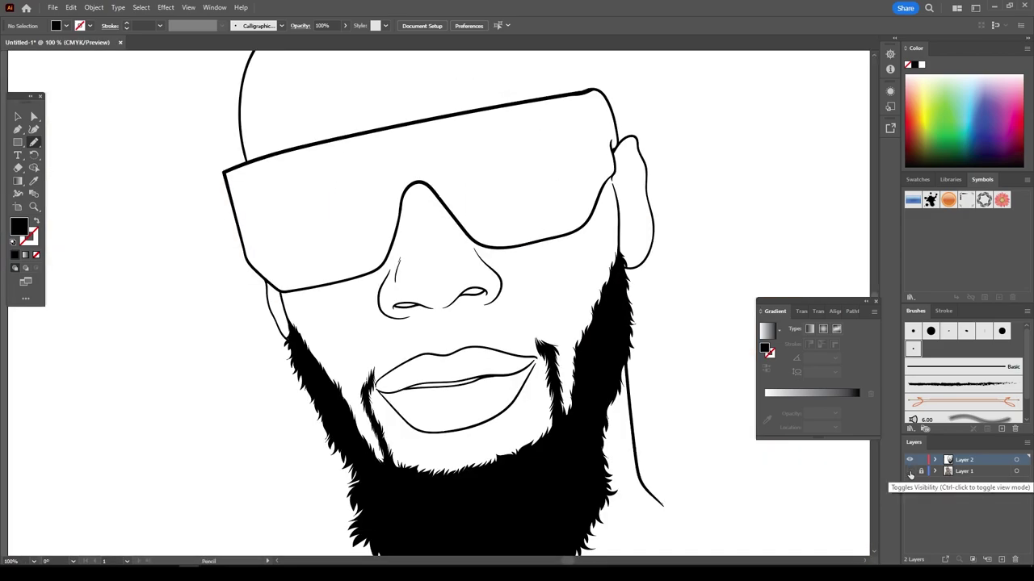
- Draw the left and right halves of the black mustache
{"action": "scroll", "coordinate": [317, 418], "scroll_direction": "up", "scroll_amount": 3}
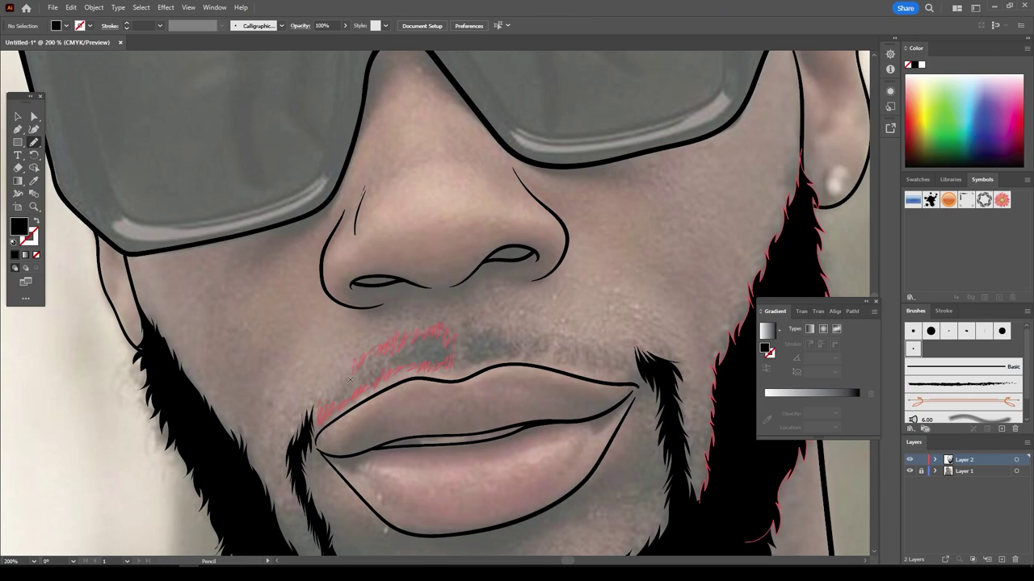
{"action": "left_click_drag", "start_coordinate": [330, 386], "coordinate": [331, 388]}
{"action": "key", "text": "ctrl+0"}
{"action": "scroll", "coordinate": [436, 379], "scroll_direction": "up", "scroll_amount": 3}
{"action": "left_click", "coordinate": [909, 470]}
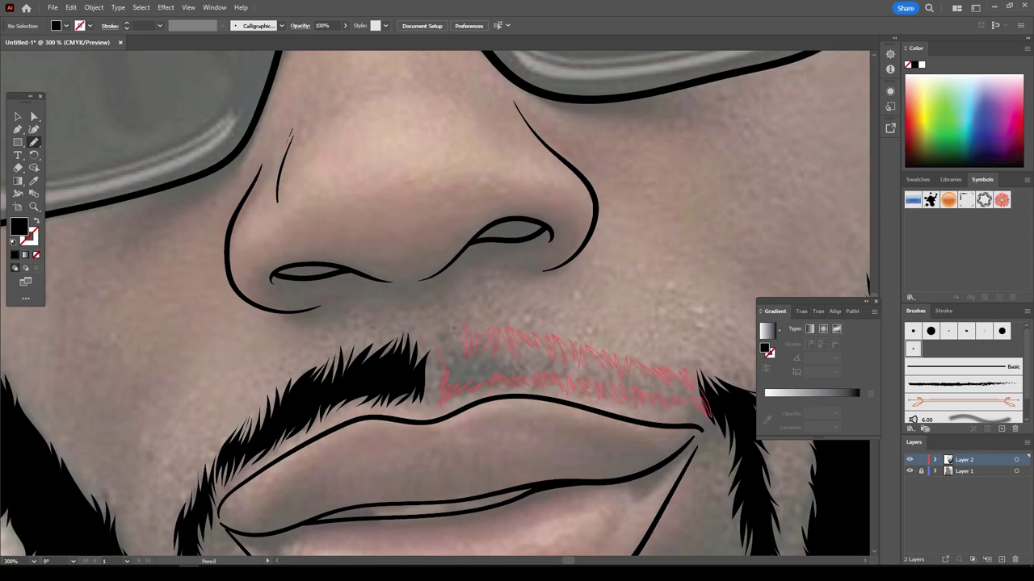
{"action": "left_click_drag", "start_coordinate": [453, 328], "coordinate": [448, 358]}
- Fill the right and left nostrils black and check the result without the photo
{"action": "scroll", "coordinate": [570, 431], "scroll_direction": "up", "scroll_amount": 3}
{"action": "scroll", "coordinate": [452, 364], "scroll_direction": "up", "scroll_amount": 2}
{"action": "left_click_drag", "start_coordinate": [601, 380], "coordinate": [505, 391]}
{"action": "left_click_drag", "start_coordinate": [260, 441], "coordinate": [117, 443]}
{"action": "key", "text": "ctrl+0"}
{"action": "left_click", "coordinate": [909, 471]}
{"action": "scroll", "coordinate": [618, 472], "scroll_direction": "up", "scroll_amount": 3}
{"action": "scroll", "coordinate": [611, 479], "scroll_direction": "up", "scroll_amount": 1}
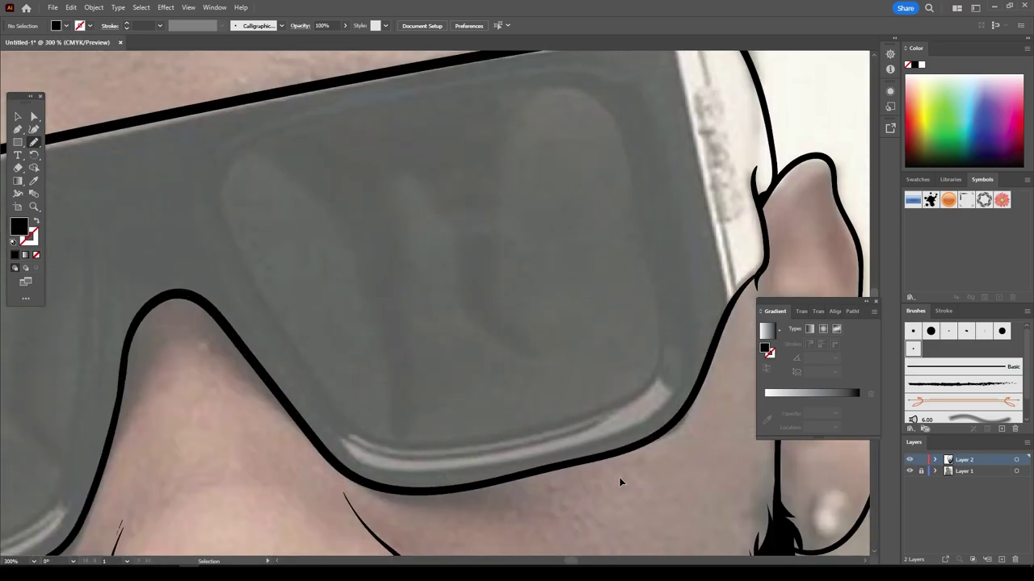
- Trace the inner rims of the right and left lenses, zooming out to check
{"action": "left_click_drag", "start_coordinate": [329, 465], "coordinate": [657, 428]}
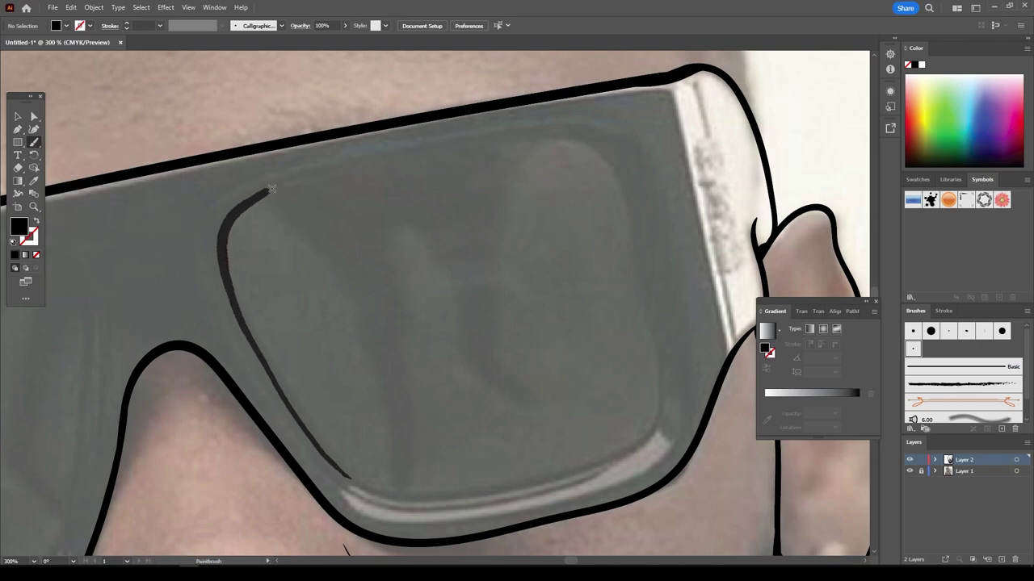
{"action": "left_click_drag", "start_coordinate": [656, 428], "coordinate": [331, 466]}
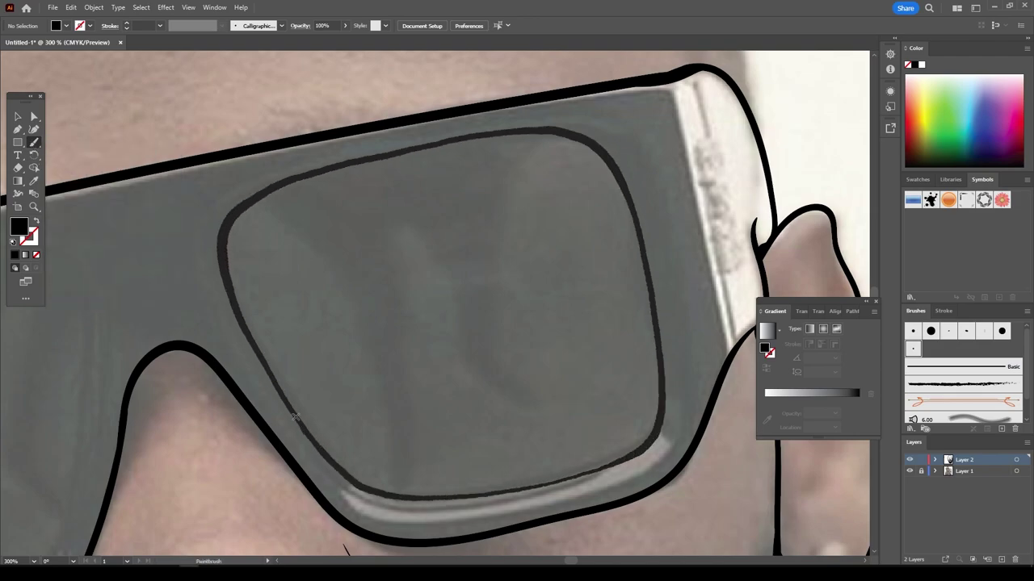
{"action": "key", "text": "ctrl+0"}
{"action": "scroll", "coordinate": [318, 280], "scroll_direction": "up", "scroll_amount": 3}
{"action": "left_click_drag", "start_coordinate": [318, 280], "coordinate": [310, 313]}
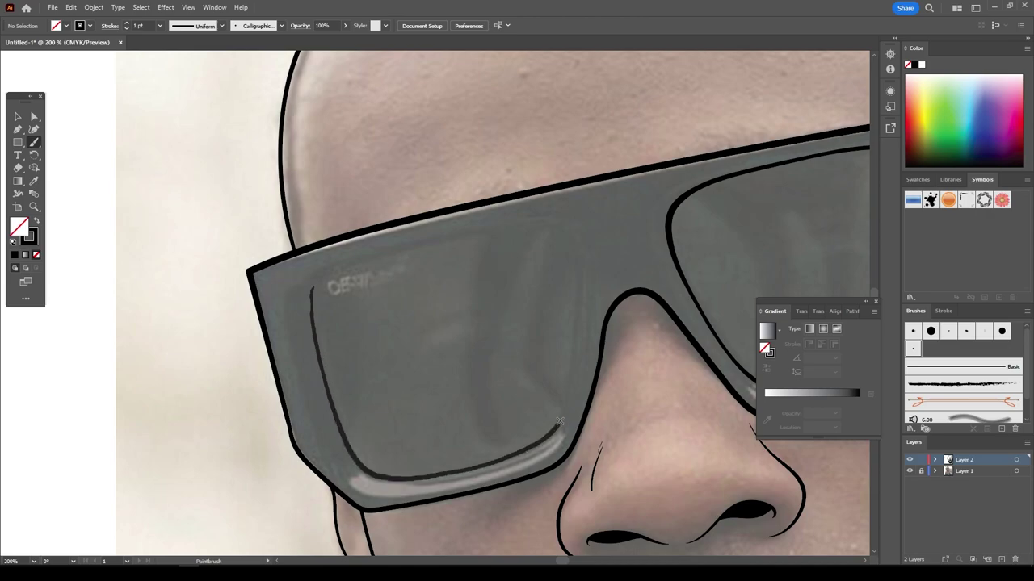
{"action": "key", "text": "ctrl+0"}
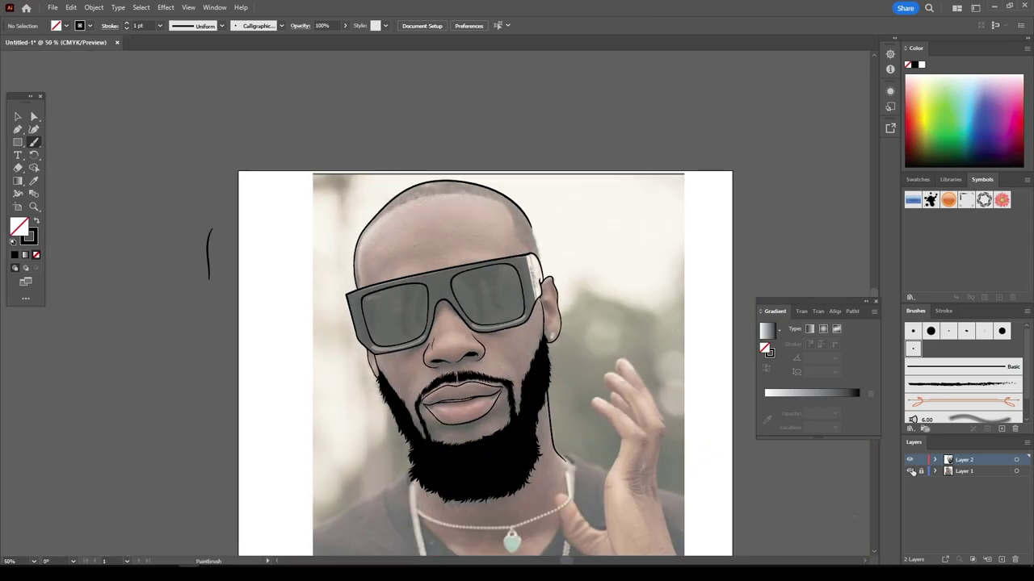
{"action": "scroll", "coordinate": [327, 268], "scroll_direction": "up", "scroll_amount": 3}
{"action": "left_click", "coordinate": [33, 141]}
{"action": "left_click", "coordinate": [81, 164]}
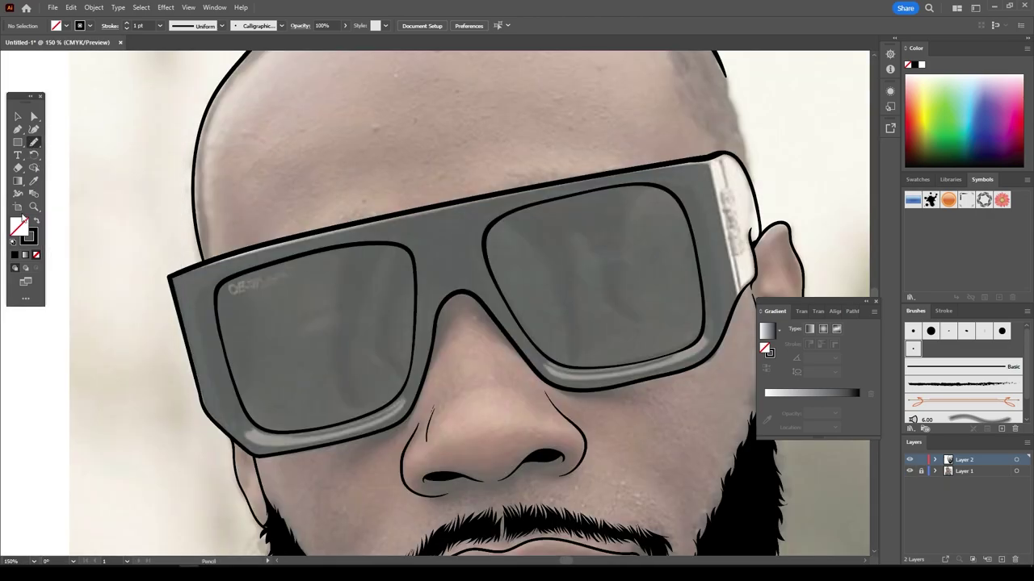
- Draw black shadow shapes along a lens rim and the nose bridge
{"action": "scroll", "coordinate": [323, 275], "scroll_direction": "up", "scroll_amount": 2}
{"action": "left_click_drag", "start_coordinate": [500, 243], "coordinate": [511, 288]}
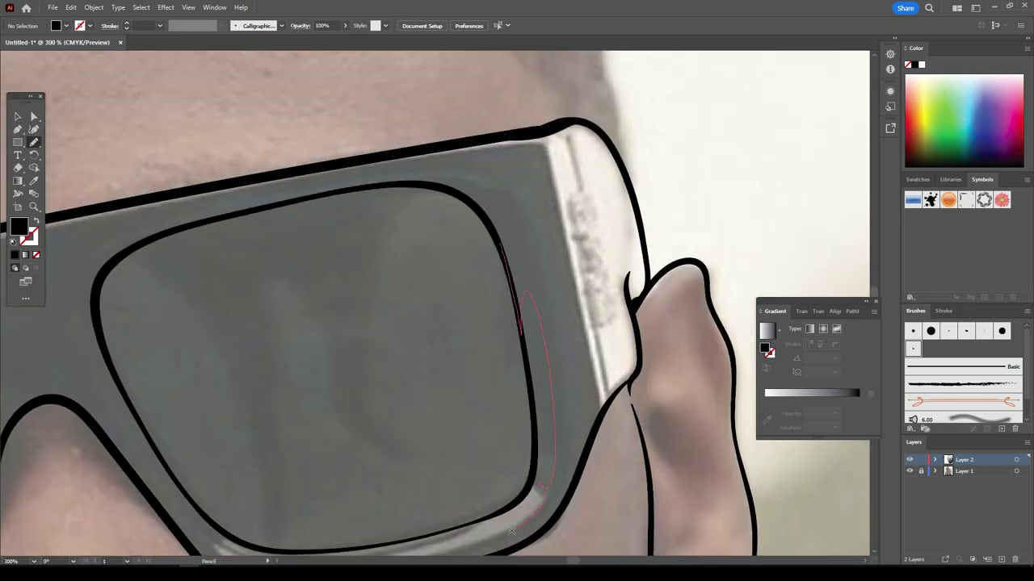
{"action": "scroll", "coordinate": [410, 181], "scroll_direction": "down", "scroll_amount": 3}
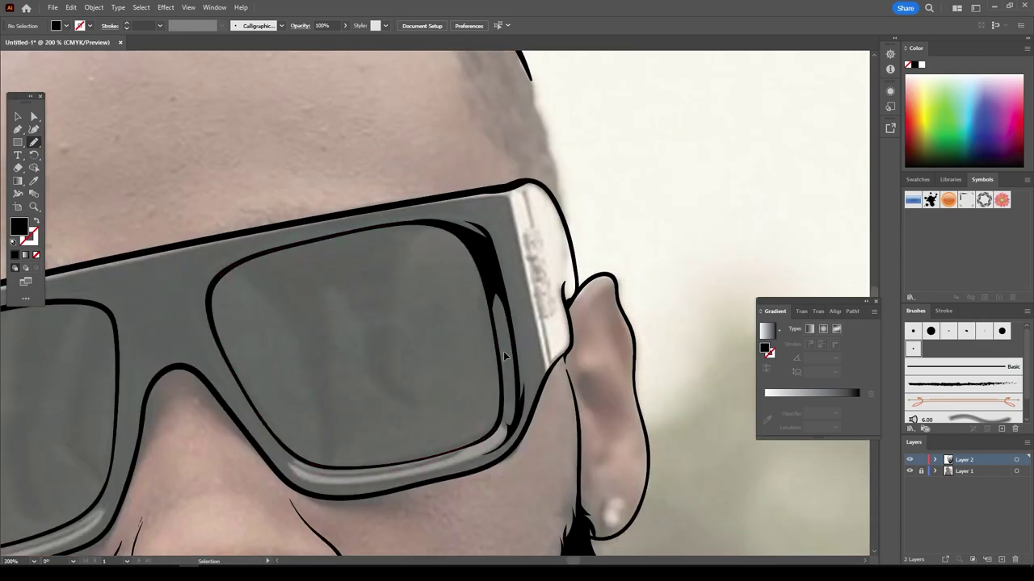
{"action": "scroll", "coordinate": [496, 457], "scroll_direction": "up", "scroll_amount": 2}
{"action": "scroll", "coordinate": [337, 422], "scroll_direction": "up", "scroll_amount": 2}
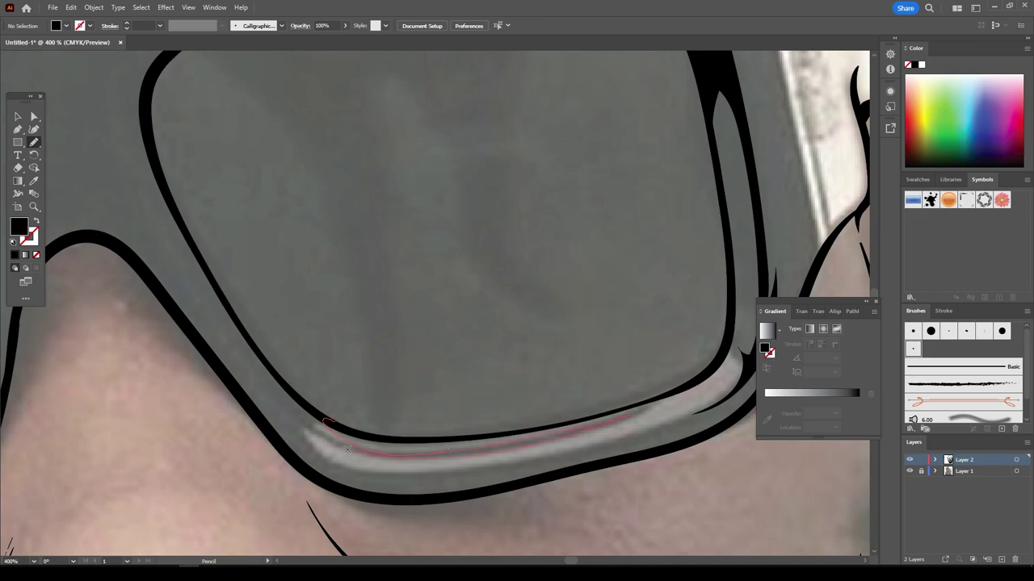
{"action": "scroll", "coordinate": [652, 504], "scroll_direction": "down", "scroll_amount": 1}
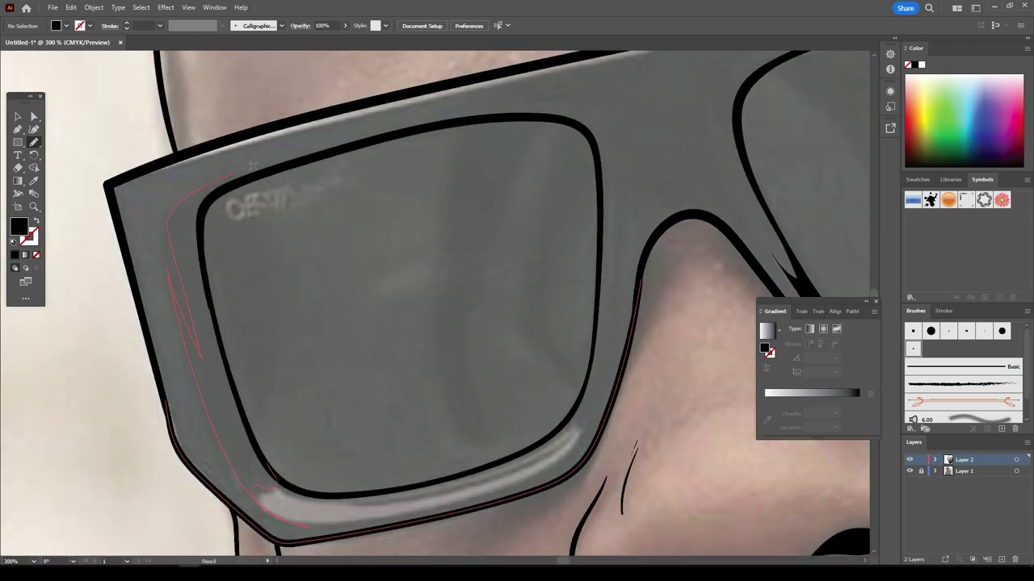
{"action": "key", "text": "ctrl+minus"}
{"action": "key", "text": "ctrl+minus"}
- Add shadow shapes along the right lens's inner rim out to its corner
{"action": "key", "text": "ctrl+minus"}
{"action": "key", "text": "ctrl+minus"}
{"action": "key", "text": "ctrl+plus"}
{"action": "key", "text": "ctrl+plus"}
{"action": "key", "text": "ctrl+plus"}
{"action": "key", "text": "ctrl+plus"}
{"action": "left_click_drag", "start_coordinate": [219, 243], "coordinate": [218, 243]}
{"action": "key", "text": "ctrl+minus"}
{"action": "key", "text": "ctrl+minus"}
{"action": "key", "text": "ctrl+minus"}
{"action": "key", "text": "ctrl+plus"}
{"action": "key", "text": "ctrl+plus"}
{"action": "key", "text": "ctrl+plus"}
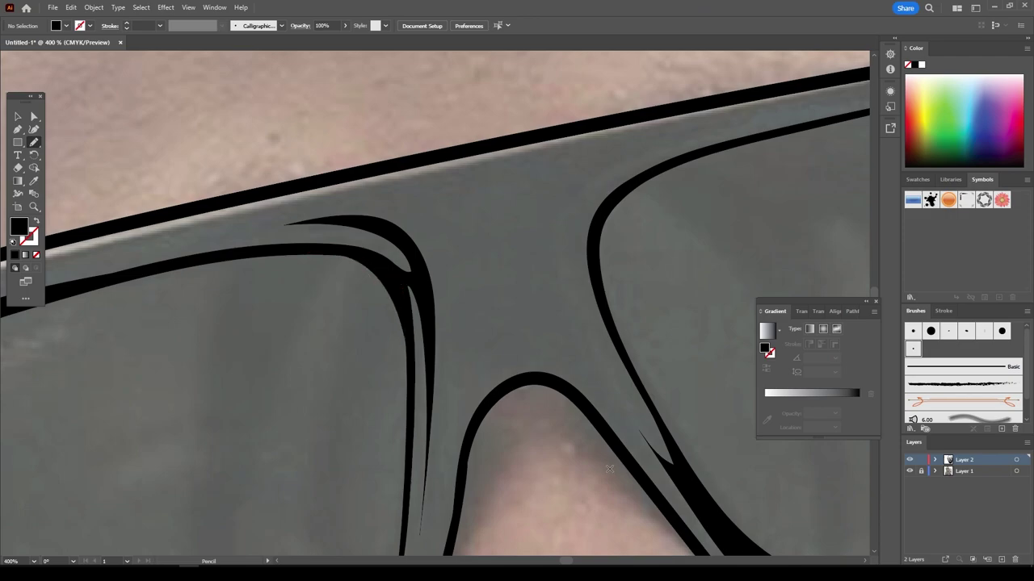
{"action": "key", "text": "ctrl+minus"}
{"action": "left_click_drag", "start_coordinate": [319, 256], "coordinate": [318, 256]}
{"action": "key", "text": "ctrl+minus"}
{"action": "key", "text": "ctrl+plus"}
{"action": "key", "text": "ctrl+plus"}
{"action": "left_click_drag", "start_coordinate": [252, 139], "coordinate": [384, 121]}
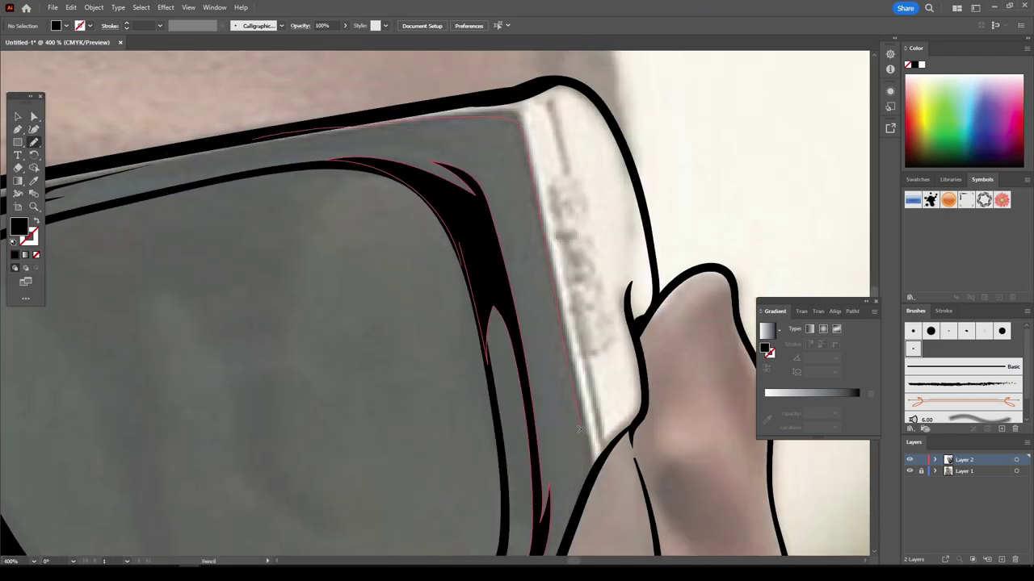
{"action": "left_click_drag", "start_coordinate": [526, 232], "coordinate": [526, 231]}
{"action": "key", "text": "ctrl+minus"}
{"action": "key", "text": "ctrl+minus"}
{"action": "key", "text": "ctrl+minus"}
{"action": "key", "text": "ctrl+plus"}
{"action": "key", "text": "ctrl+plus"}
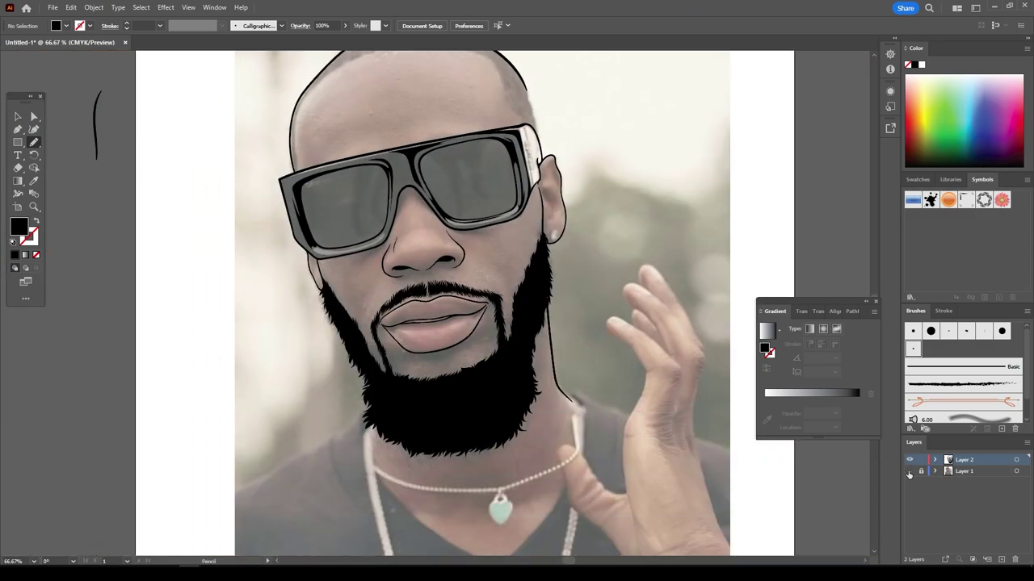
{"action": "scroll", "coordinate": [625, 405], "scroll_direction": "up", "scroll_amount": 5}
{"action": "key", "text": "ctrl+plus"}
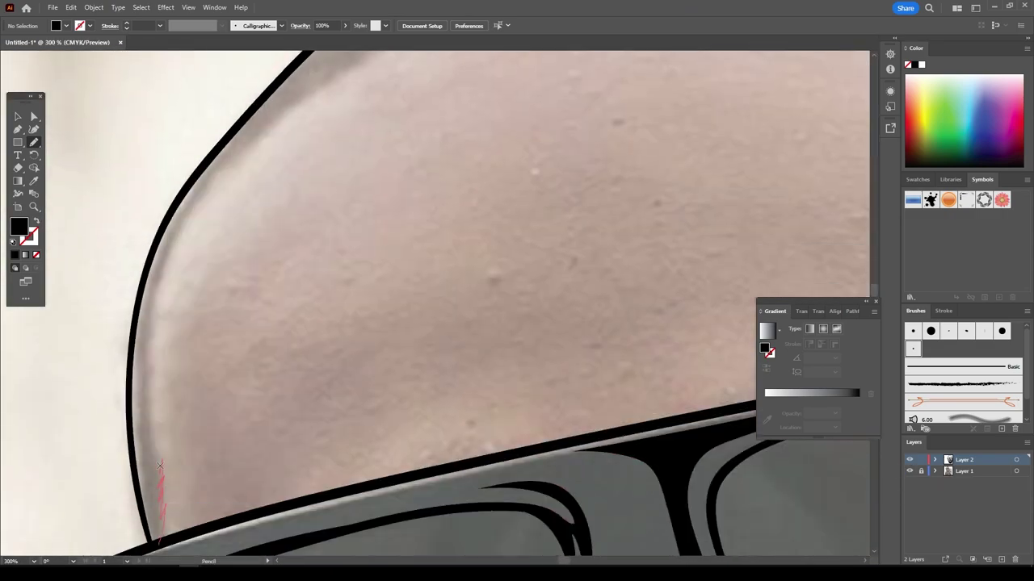
- Thicken the outline along the side of the head
{"action": "left_click_drag", "start_coordinate": [170, 250], "coordinate": [156, 240]}
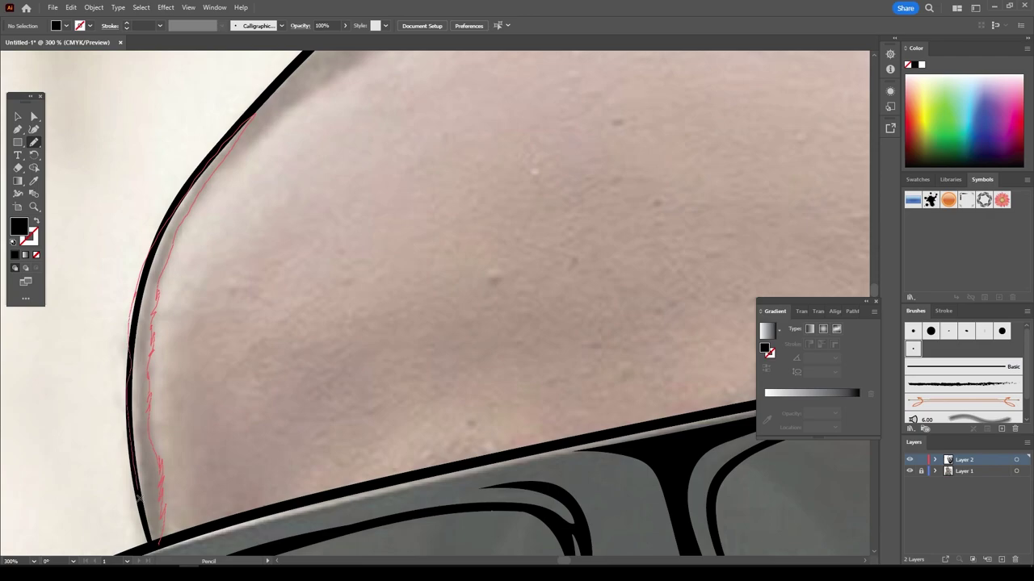
{"action": "left_click_drag", "start_coordinate": [136, 485], "coordinate": [136, 485]}
{"action": "key", "text": "ctrl+minus"}
{"action": "key", "text": "ctrl+minus"}
{"action": "key", "text": "ctrl+plus"}
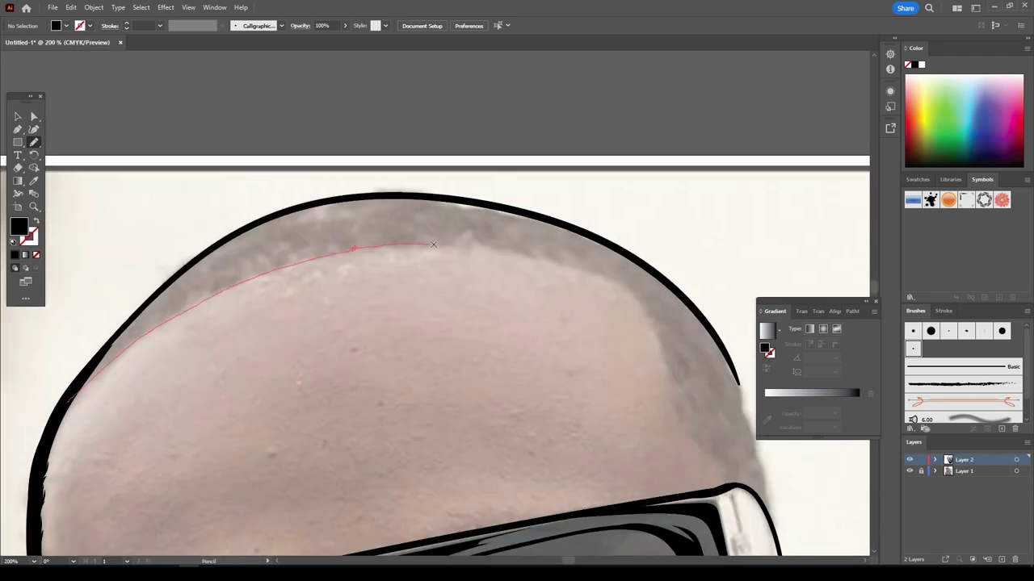
- Draw black hair shapes with a spiky hairline across the top of the head
{"action": "left_click_drag", "start_coordinate": [420, 198], "coordinate": [421, 198]}
{"action": "scroll", "coordinate": [452, 259], "scroll_direction": "up", "scroll_amount": 1}
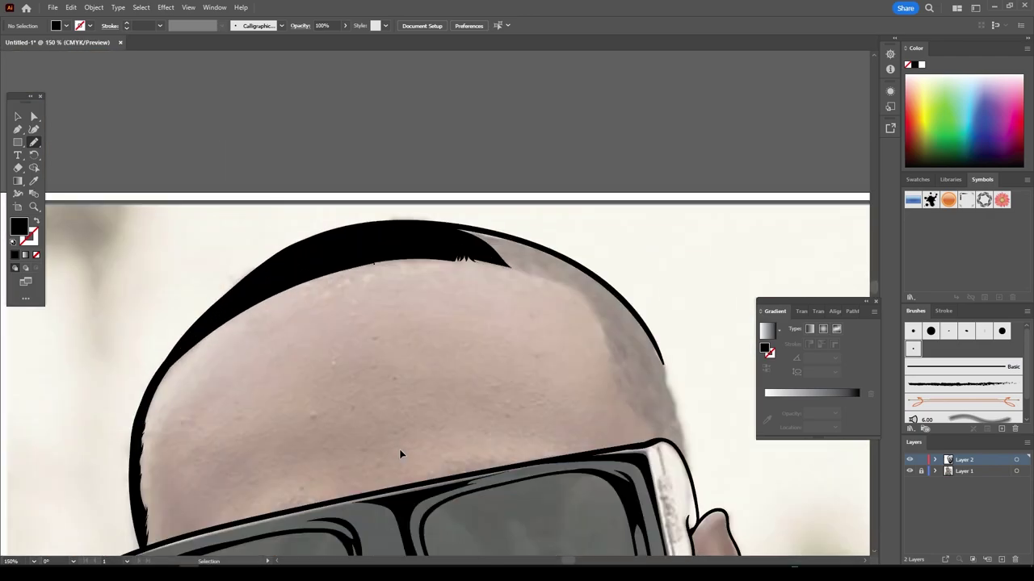
{"action": "scroll", "coordinate": [338, 358], "scroll_direction": "right", "scroll_amount": 5}
{"action": "scroll", "coordinate": [323, 282], "scroll_direction": "down", "scroll_amount": 2}
{"action": "left_click_drag", "start_coordinate": [246, 191], "coordinate": [306, 206]}
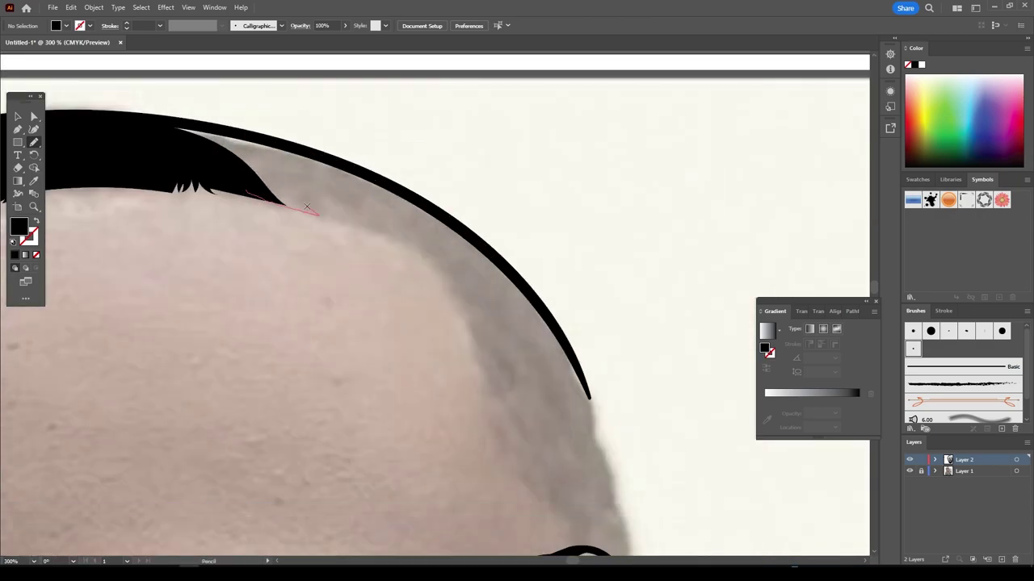
{"action": "left_click_drag", "start_coordinate": [358, 169], "coordinate": [359, 169]}
{"action": "key", "text": "ctrl+minus"}
{"action": "key", "text": "ctrl+minus"}
{"action": "key", "text": "ctrl+minus"}
{"action": "key", "text": "ctrl+minus"}
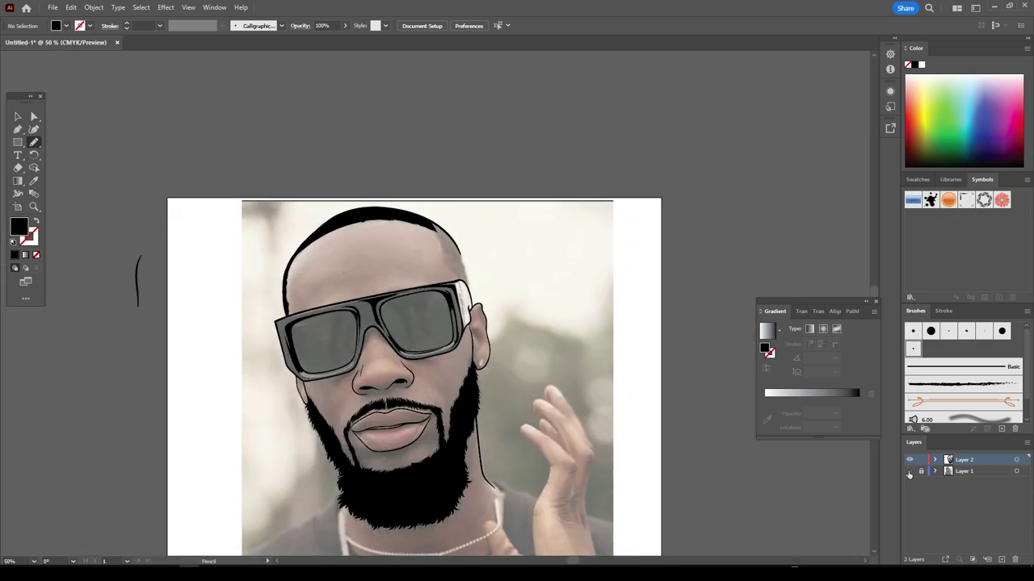
{"action": "key", "text": "ctrl+plus"}
{"action": "key", "text": "ctrl+plus"}
{"action": "key", "text": "ctrl+plus"}
{"action": "key", "text": "ctrl+plus"}
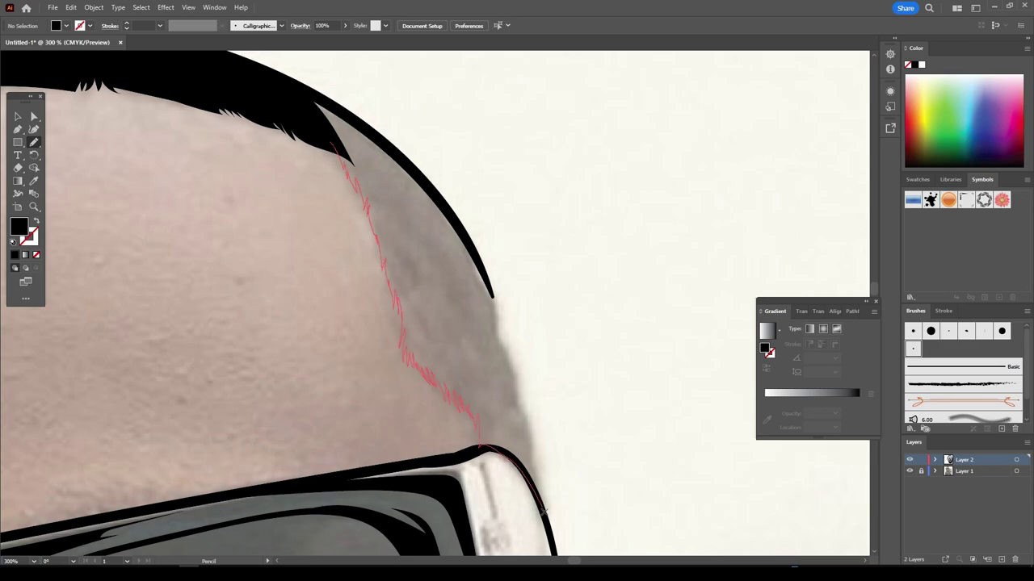
- Add a black hair fade running down the side of the head
{"action": "left_click_drag", "start_coordinate": [495, 294], "coordinate": [495, 294]}
{"action": "key", "text": "ctrl+minus"}
{"action": "key", "text": "ctrl+minus"}
{"action": "key", "text": "ctrl+minus"}
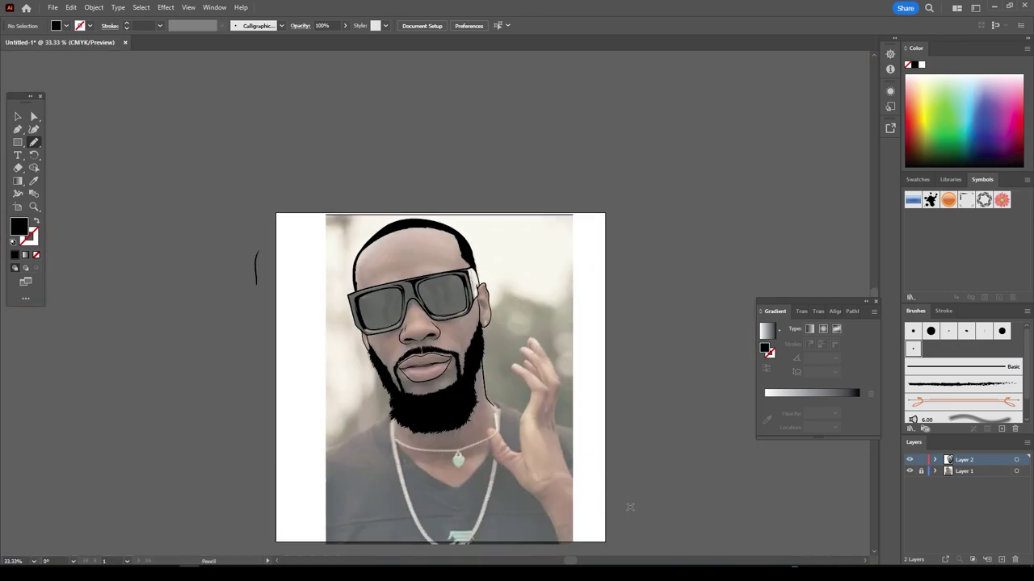
{"action": "key", "text": "ctrl+plus"}
{"action": "key", "text": "ctrl+plus"}
{"action": "key", "text": "ctrl+plus"}
{"action": "key", "text": "ctrl+plus"}
- Draw black shadow shapes at and under the mouth corner, hiding the reference photo
{"action": "key", "text": "ctrl+plus"}
{"action": "key", "text": "ctrl+plus"}
{"action": "key", "text": "ctrl+plus"}
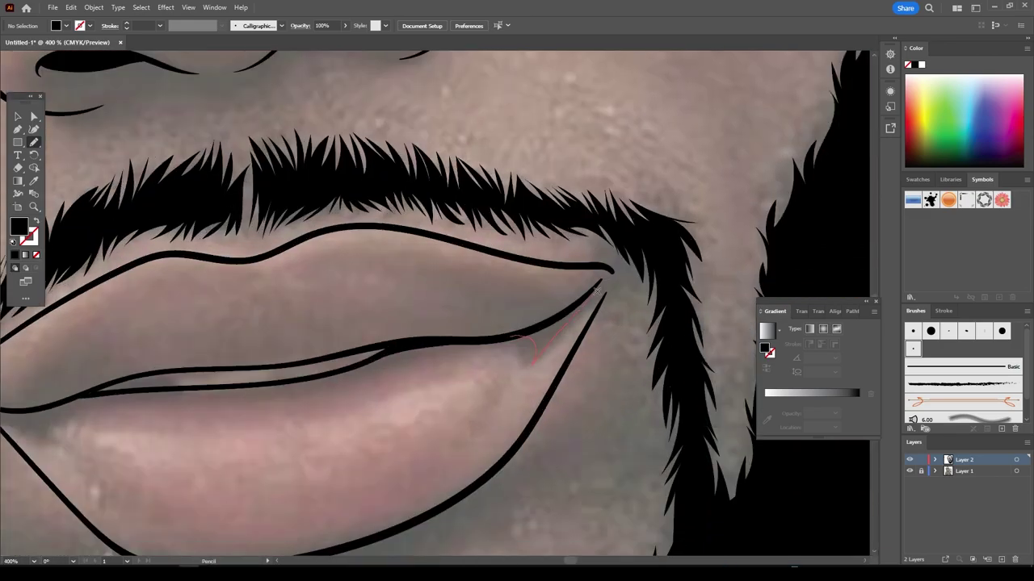
{"action": "left_click_drag", "start_coordinate": [546, 263], "coordinate": [546, 263]}
{"action": "key", "text": "ctrl+plus"}
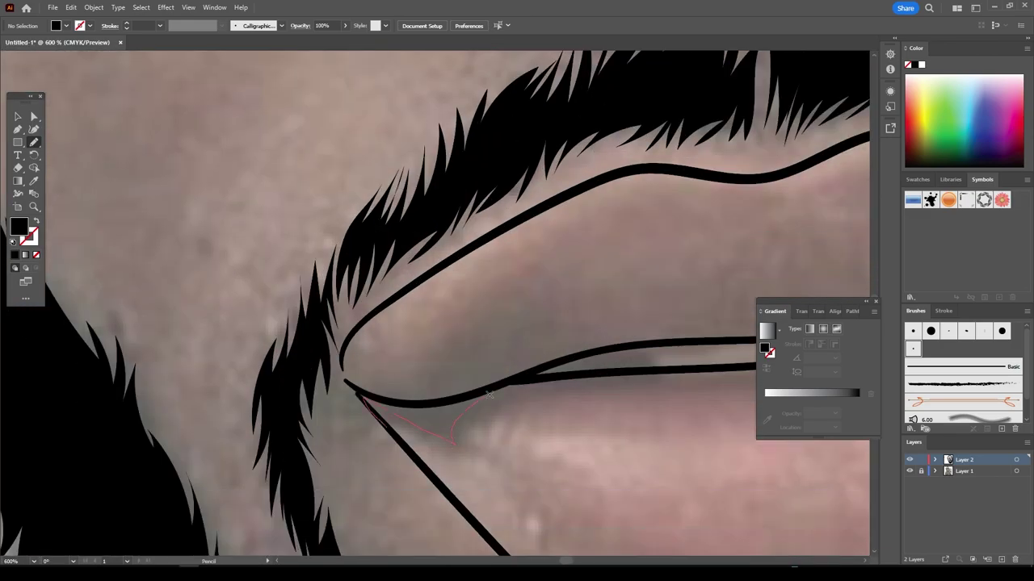
{"action": "left_click_drag", "start_coordinate": [643, 343], "coordinate": [643, 343]}
{"action": "key", "text": "ctrl+minus"}
{"action": "key", "text": "ctrl+minus"}
{"action": "key", "text": "ctrl+minus"}
- Shade under the glasses rim and around the nose and nostril
{"action": "key", "text": "ctrl+minus"}
{"action": "key", "text": "ctrl+minus"}
{"action": "key", "text": "ctrl+minus"}
{"action": "key", "text": "ctrl+minus"}
{"action": "left_click", "coordinate": [910, 472]}
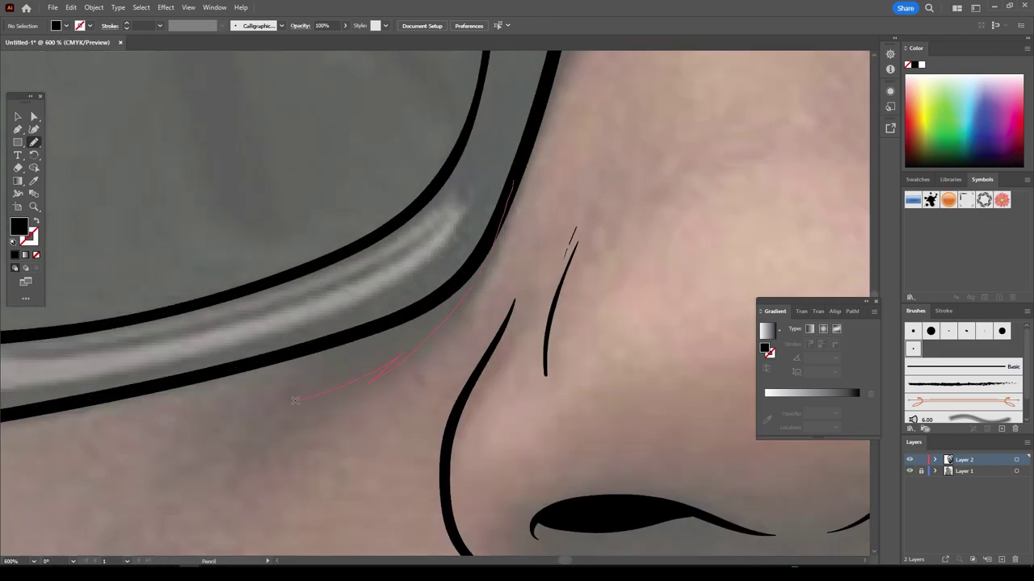
{"action": "left_click_drag", "start_coordinate": [295, 400], "coordinate": [294, 402]}
{"action": "key", "text": "ctrl+minus"}
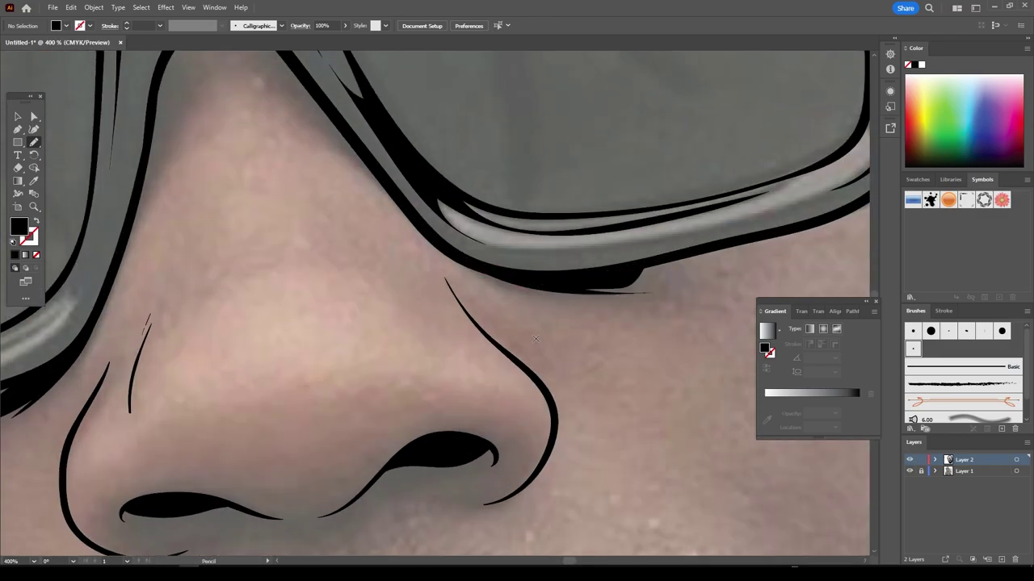
{"action": "left_click_drag", "start_coordinate": [535, 339], "coordinate": [829, 485]}
{"action": "left_click_drag", "start_coordinate": [421, 382], "coordinate": [480, 256]}
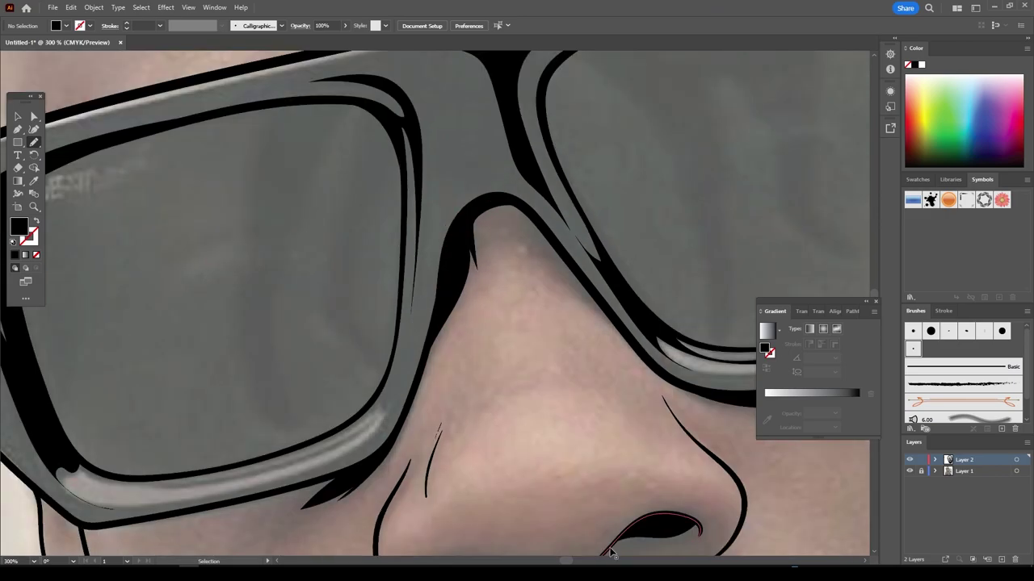
- Draw tapered black reflection shapes inside the lens and preview without the photo
{"action": "key", "text": "ctrl+plus"}
{"action": "key", "text": "ctrl+plus"}
{"action": "key", "text": "ctrl+plus"}
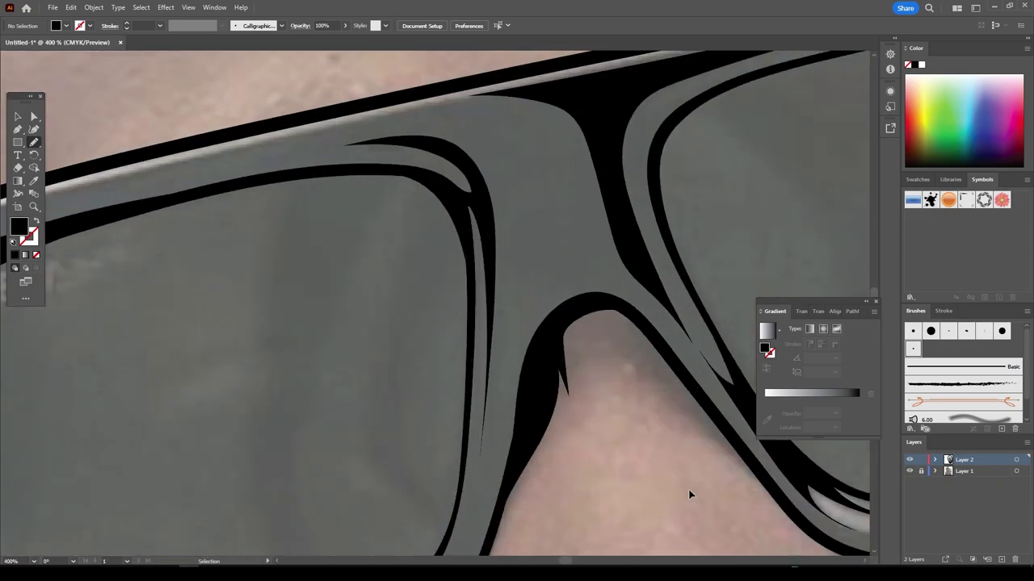
{"action": "left_click_drag", "start_coordinate": [469, 134], "coordinate": [441, 225]}
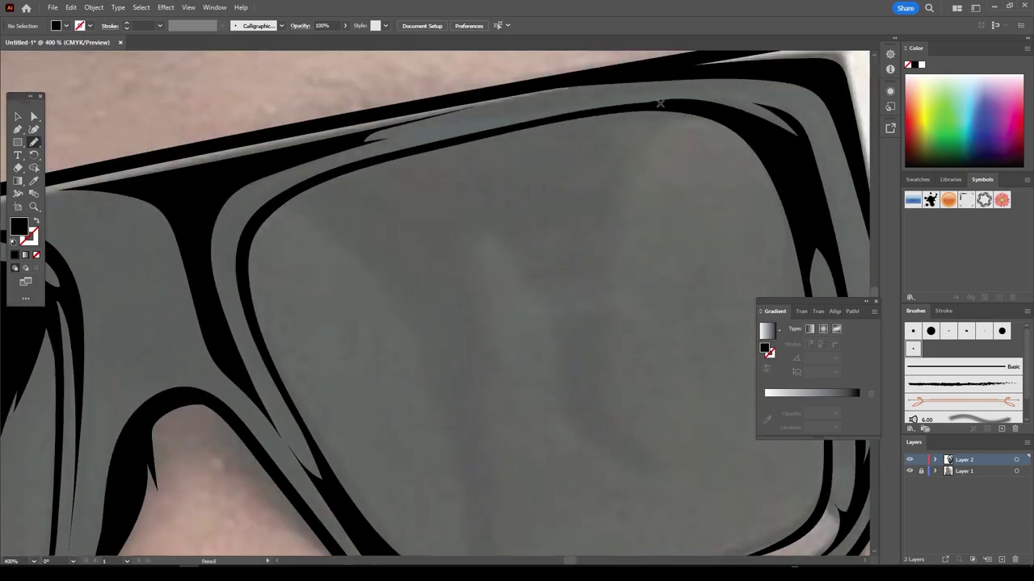
{"action": "key", "text": "ctrl+minus"}
{"action": "key", "text": "ctrl+minus"}
{"action": "key", "text": "ctrl+minus"}
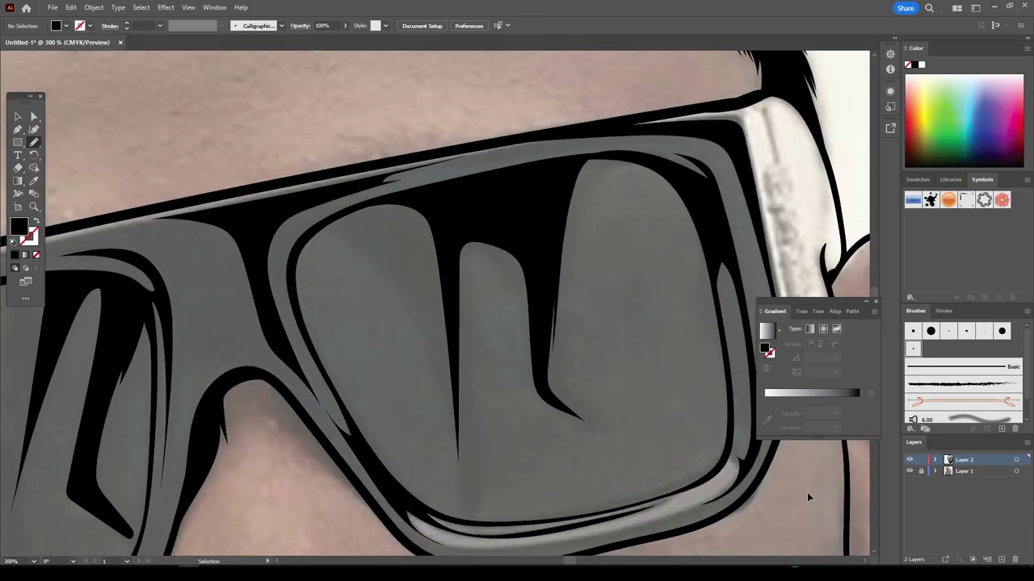
{"action": "key", "text": "ctrl+minus"}
{"action": "key", "text": "ctrl+minus"}
{"action": "key", "text": "ctrl+minus"}
{"action": "left_click", "coordinate": [910, 472]}
{"action": "key", "text": "ctrl+plus"}
{"action": "key", "text": "ctrl+plus"}
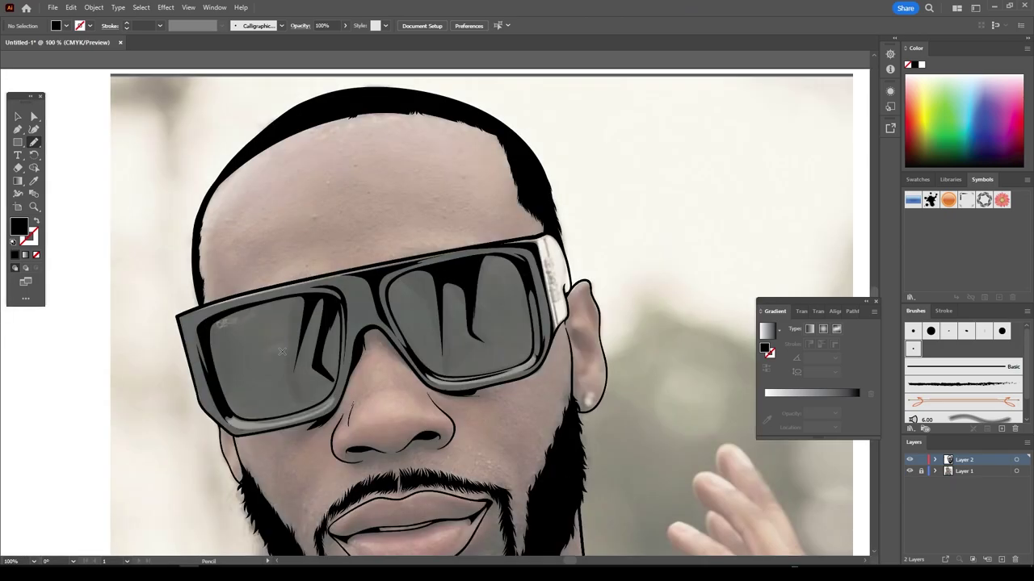
{"action": "key", "text": "shift+x"}
{"action": "key", "text": "ctrl+plus"}
{"action": "key", "text": "ctrl+plus"}
{"action": "key", "text": "ctrl+plus"}
- Circle the earring in black and draw an inner fold in the upper ear
{"action": "mouse_move", "coordinate": [484, 416]}
{"action": "left_mouse_down"}
{"action": "mouse_move", "coordinate": [496, 71]}
{"action": "mouse_move", "coordinate": [552, 428]}
{"action": "mouse_move", "coordinate": [520, 343]}
{"action": "mouse_move", "coordinate": [436, 257]}
{"action": "left_mouse_up"}
{"action": "scroll", "coordinate": [443, 436], "scroll_direction": "up", "scroll_amount": 2}
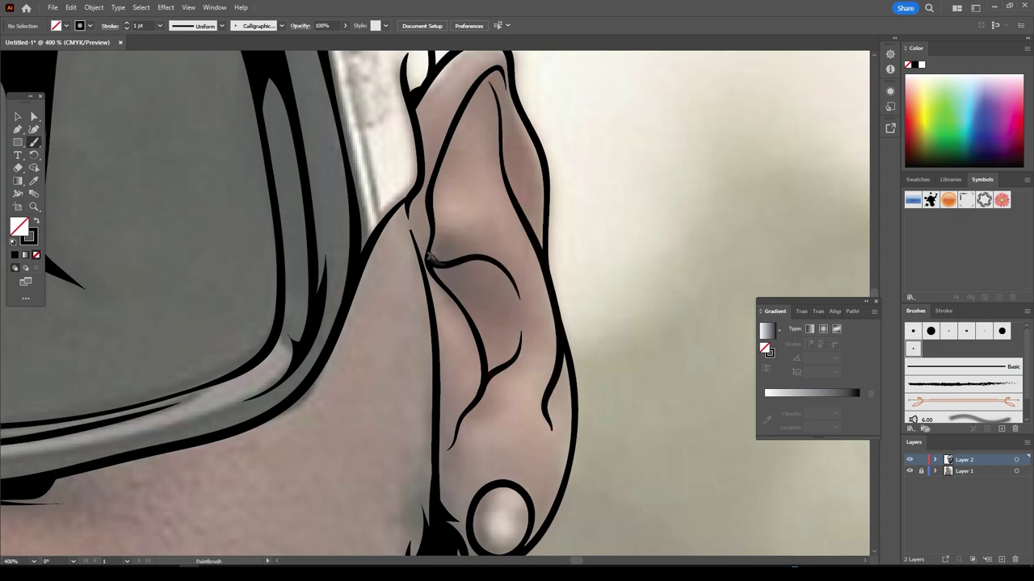
{"action": "left_click_drag", "start_coordinate": [470, 199], "coordinate": [443, 133]}
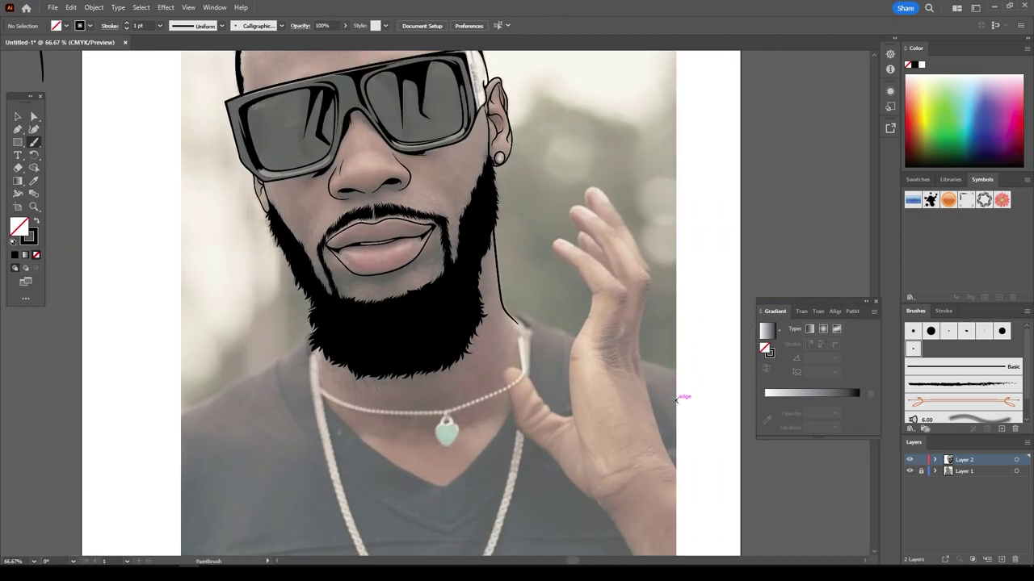
- Draw wavy drip lines along the neck beneath the beard
{"action": "scroll", "coordinate": [676, 399], "scroll_direction": "up", "scroll_amount": 3}
{"action": "left_click_drag", "start_coordinate": [606, 194], "coordinate": [545, 352]}
{"action": "mouse_move", "coordinate": [545, 351]}
{"action": "left_mouse_down"}
{"action": "mouse_move", "coordinate": [511, 372]}
{"action": "mouse_move", "coordinate": [463, 494]}
{"action": "mouse_move", "coordinate": [422, 362]}
{"action": "mouse_move", "coordinate": [140, 376]}
{"action": "left_mouse_up"}
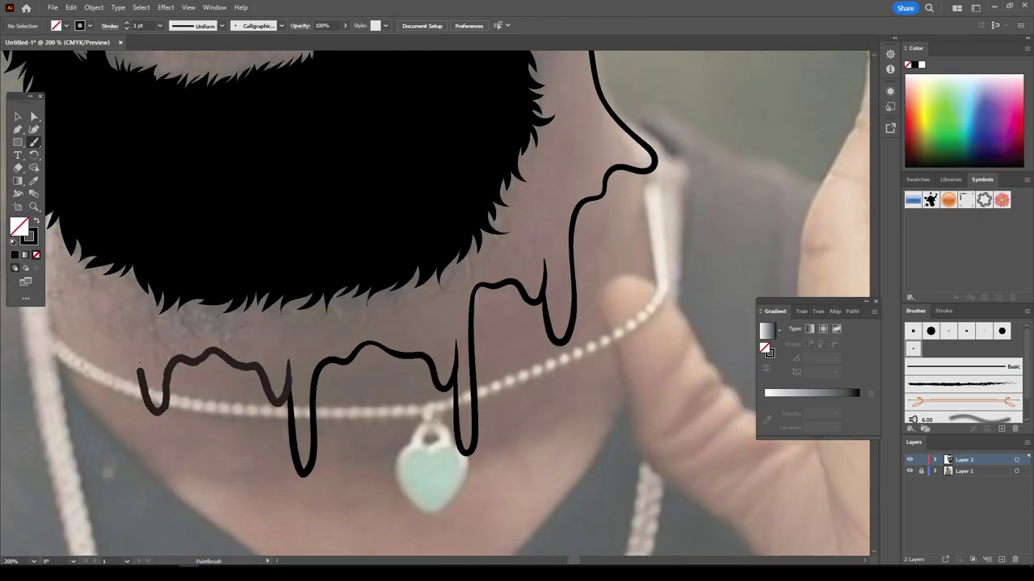
- Trace another drip outline down the neck and check it against the photo
{"action": "key", "text": "ctrl+0"}
{"action": "scroll", "coordinate": [484, 431], "scroll_direction": "up", "scroll_amount": 5}
{"action": "mouse_move", "coordinate": [513, 395]}
{"action": "left_mouse_down"}
{"action": "mouse_move", "coordinate": [408, 349]}
{"action": "mouse_move", "coordinate": [371, 72]}
{"action": "left_mouse_up"}
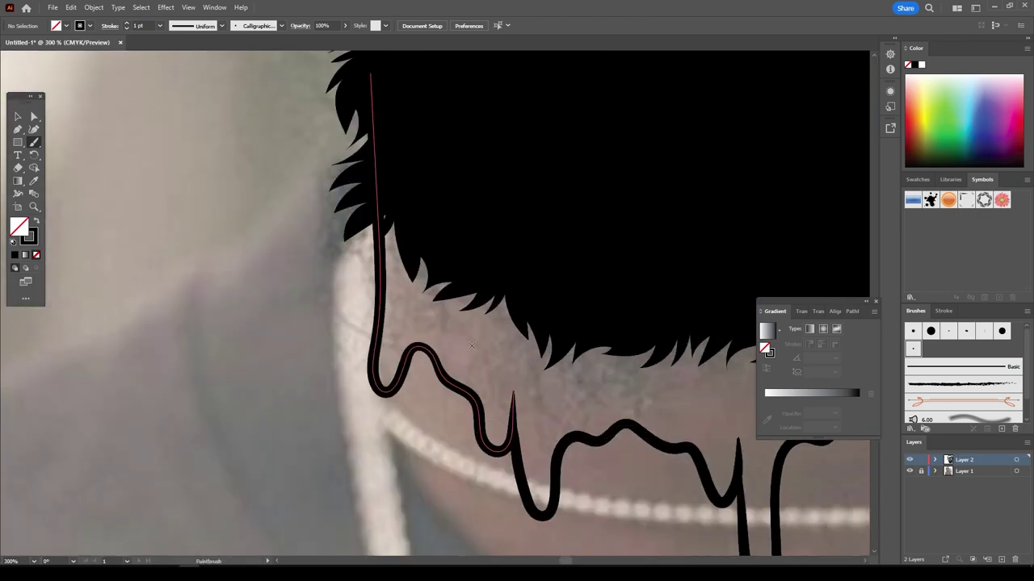
{"action": "key", "text": "ctrl+0"}
{"action": "left_click", "coordinate": [909, 470]}
{"action": "scroll", "coordinate": [742, 484], "scroll_direction": "up", "scroll_amount": 3}
{"action": "scroll", "coordinate": [646, 428], "scroll_direction": "up", "scroll_amount": 1}
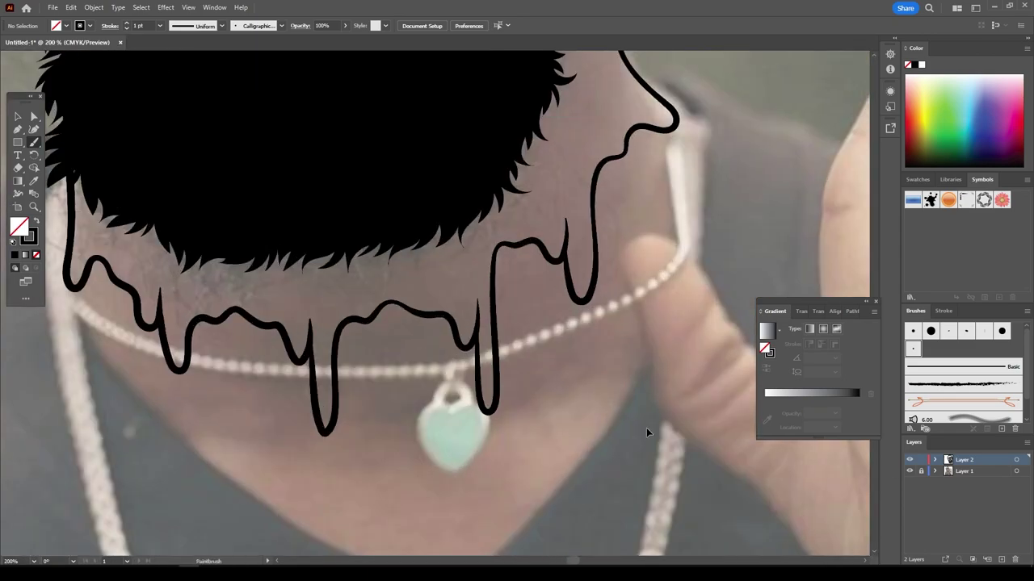
{"action": "key", "text": "ctrl+0"}
- Draw black-filled drip shapes over the pendant and both sides of the neck
{"action": "left_click_drag", "start_coordinate": [34, 142], "coordinate": [81, 165]}
{"action": "key", "text": "shift+x"}
{"action": "scroll", "coordinate": [484, 420], "scroll_direction": "up", "scroll_amount": 6}
{"action": "left_click_drag", "start_coordinate": [554, 323], "coordinate": [474, 490]}
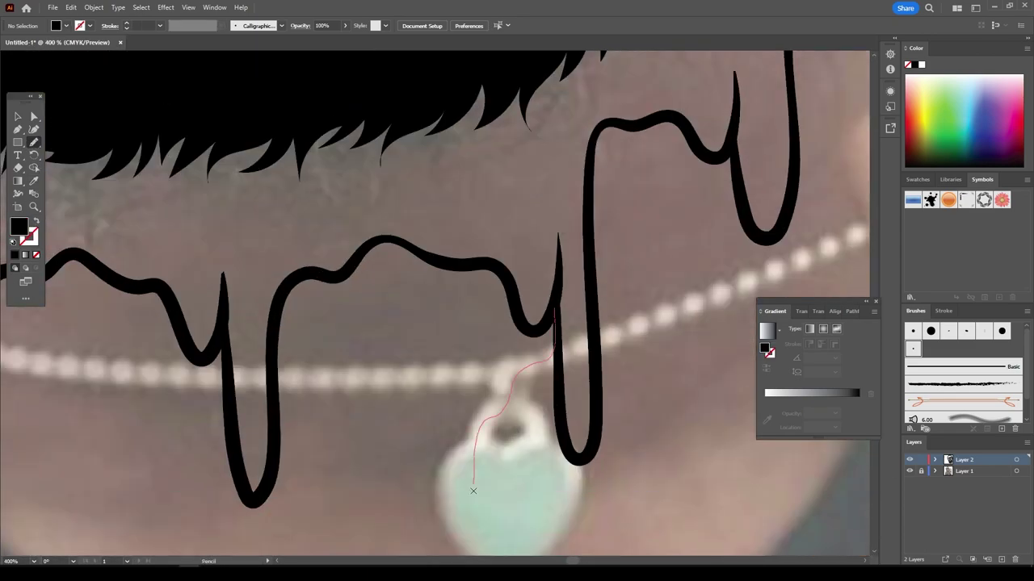
{"action": "left_click_drag", "start_coordinate": [415, 251], "coordinate": [554, 319]}
{"action": "scroll", "coordinate": [574, 332], "scroll_direction": "left", "scroll_amount": 5}
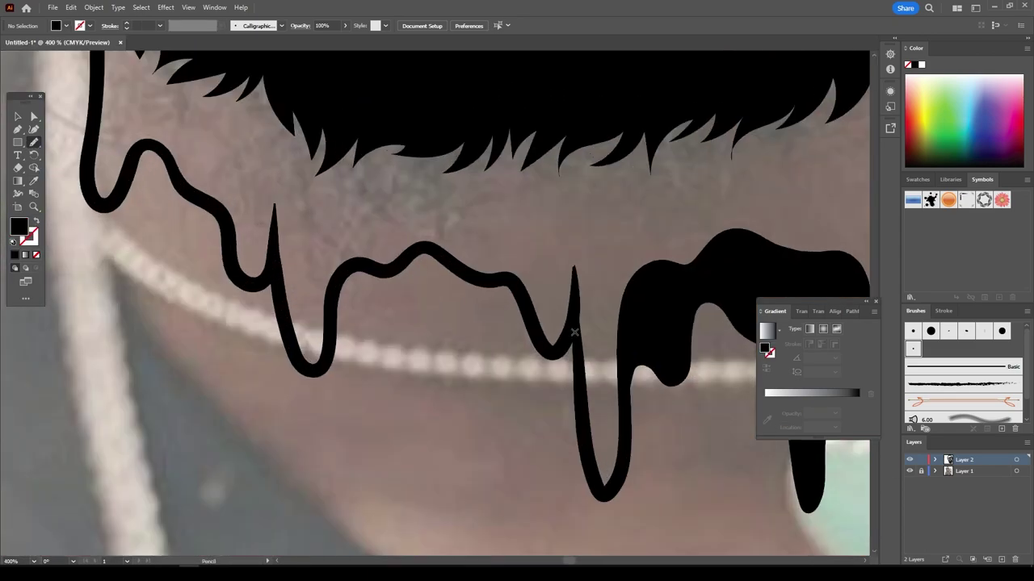
{"action": "left_click_drag", "start_coordinate": [476, 280], "coordinate": [338, 284]}
{"action": "left_click_drag", "start_coordinate": [435, 269], "coordinate": [414, 256]}
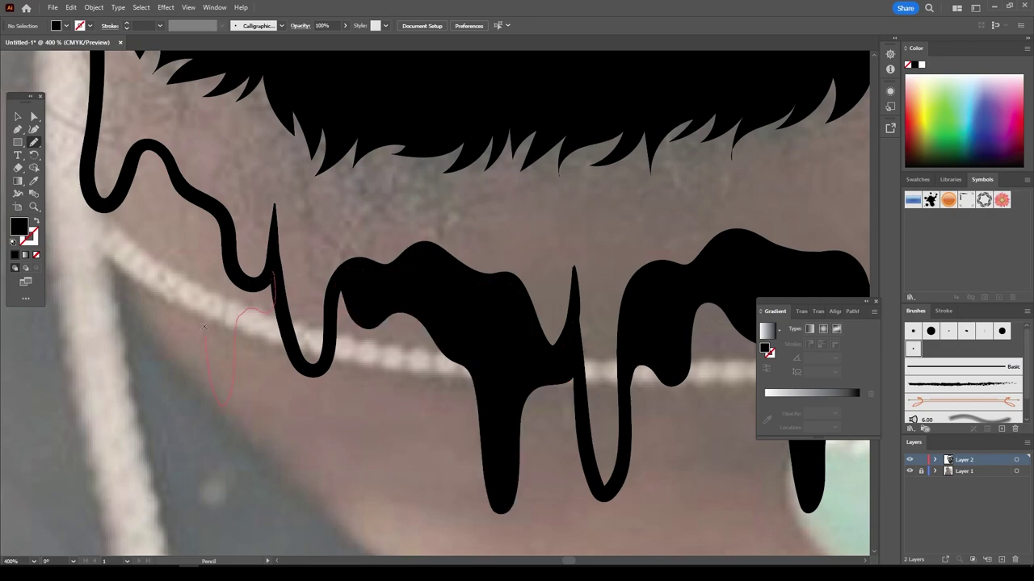
{"action": "left_click_drag", "start_coordinate": [171, 166], "coordinate": [270, 279]}
- Add more filled drips along the necklace line and a black shadow under the lower lip
{"action": "scroll", "coordinate": [692, 503], "scroll_direction": "right", "scroll_amount": 5}
{"action": "scroll", "coordinate": [692, 503], "scroll_direction": "up", "scroll_amount": 2}
{"action": "left_click_drag", "start_coordinate": [408, 365], "coordinate": [492, 358]}
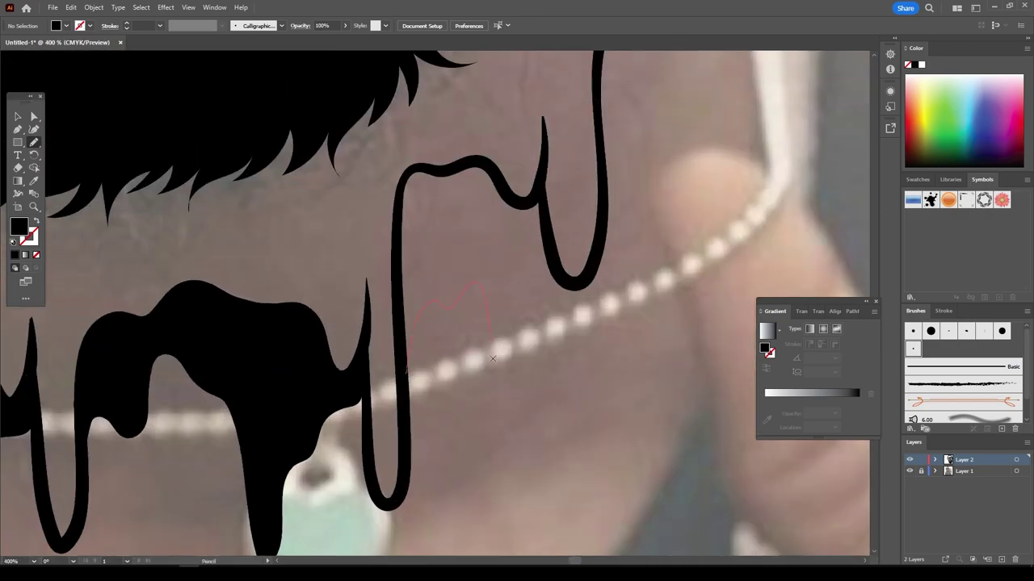
{"action": "left_click_drag", "start_coordinate": [507, 191], "coordinate": [403, 362]}
{"action": "scroll", "coordinate": [485, 266], "scroll_direction": "down", "scroll_amount": 2}
{"action": "scroll", "coordinate": [484, 267], "scroll_direction": "up", "scroll_amount": 2}
{"action": "mouse_move", "coordinate": [475, 436]}
{"action": "left_mouse_down"}
{"action": "mouse_move", "coordinate": [533, 273]}
{"action": "mouse_move", "coordinate": [529, 240]}
{"action": "left_mouse_up"}
{"action": "scroll", "coordinate": [530, 240], "scroll_direction": "down", "scroll_amount": 3}
{"action": "scroll", "coordinate": [377, 362], "scroll_direction": "up", "scroll_amount": 1}
{"action": "scroll", "coordinate": [376, 363], "scroll_direction": "up", "scroll_amount": 2}
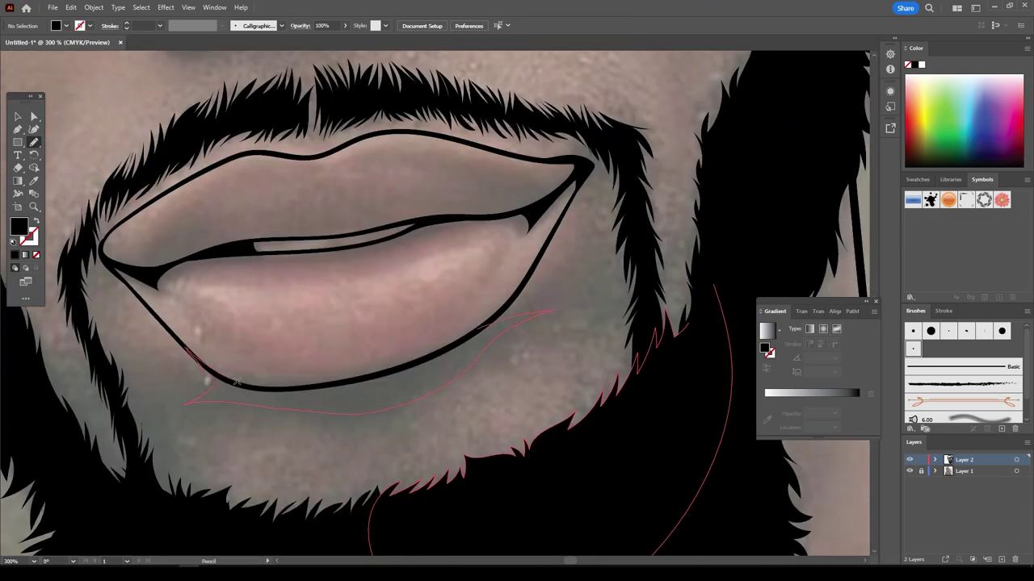
{"action": "left_click_drag", "start_coordinate": [221, 376], "coordinate": [190, 352]}
{"action": "scroll", "coordinate": [221, 376], "scroll_direction": "down", "scroll_amount": 5}
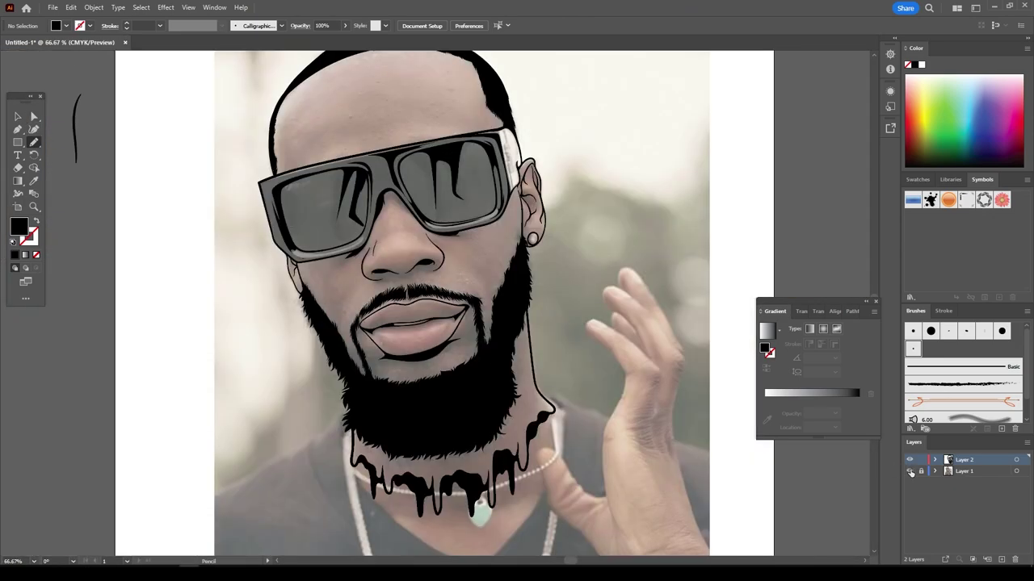
- Hide the reference photo, then select and group all the line art
{"action": "left_click", "coordinate": [909, 471]}
{"action": "key", "text": "v"}
{"action": "left_click_drag", "start_coordinate": [280, 93], "coordinate": [571, 426]}
{"action": "key", "text": "ctrl+shift+F9"}
{"action": "left_click", "coordinate": [808, 368]}
{"action": "scroll", "coordinate": [465, 300], "scroll_direction": "down", "scroll_amount": 2}
{"action": "scroll", "coordinate": [527, 281], "scroll_direction": "up", "scroll_amount": 2}
{"action": "scroll", "coordinate": [547, 399], "scroll_direction": "up", "scroll_amount": 2}
{"action": "left_click", "coordinate": [621, 383]}
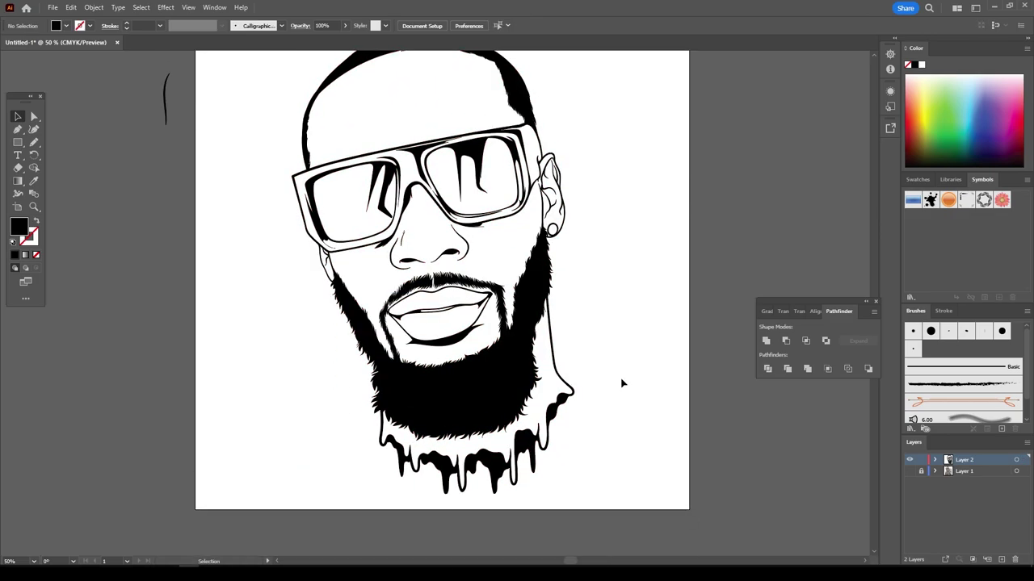
{"action": "scroll", "coordinate": [622, 383], "scroll_direction": "up", "scroll_amount": 1}
- Duplicate the line-art layer and choose Open Swatch Library > Other Library
{"action": "left_click_drag", "start_coordinate": [961, 459], "coordinate": [1001, 559]}
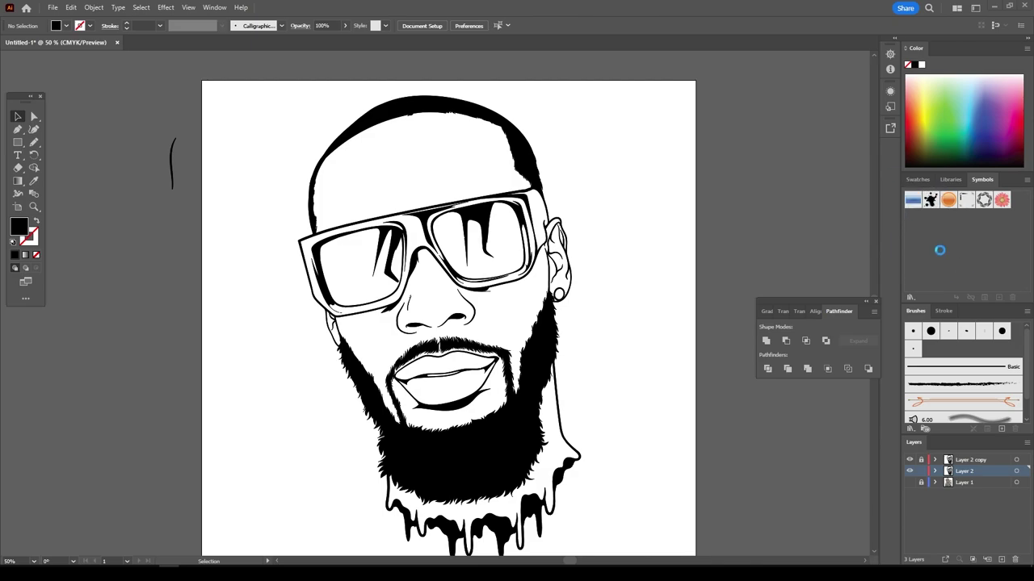
{"action": "left_click", "coordinate": [917, 179]}
{"action": "left_click", "coordinate": [910, 297]}
{"action": "left_click", "coordinate": [945, 293]}
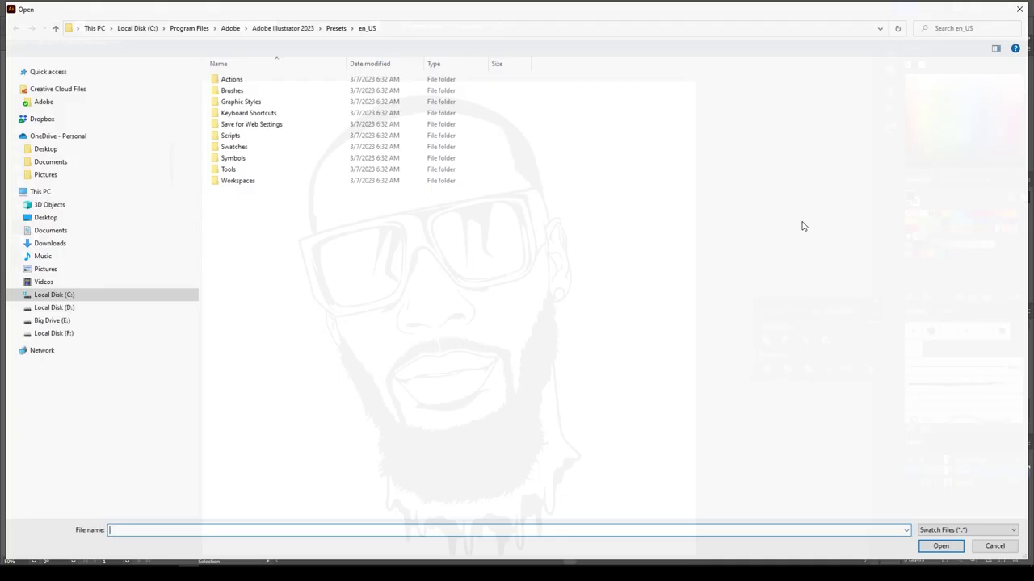
- Load the 'color pallete' swatch library and pick a brown skin colour
{"action": "scroll", "coordinate": [452, 242], "scroll_direction": "down", "scroll_amount": 5}
{"action": "double_click", "coordinate": [450, 218]}
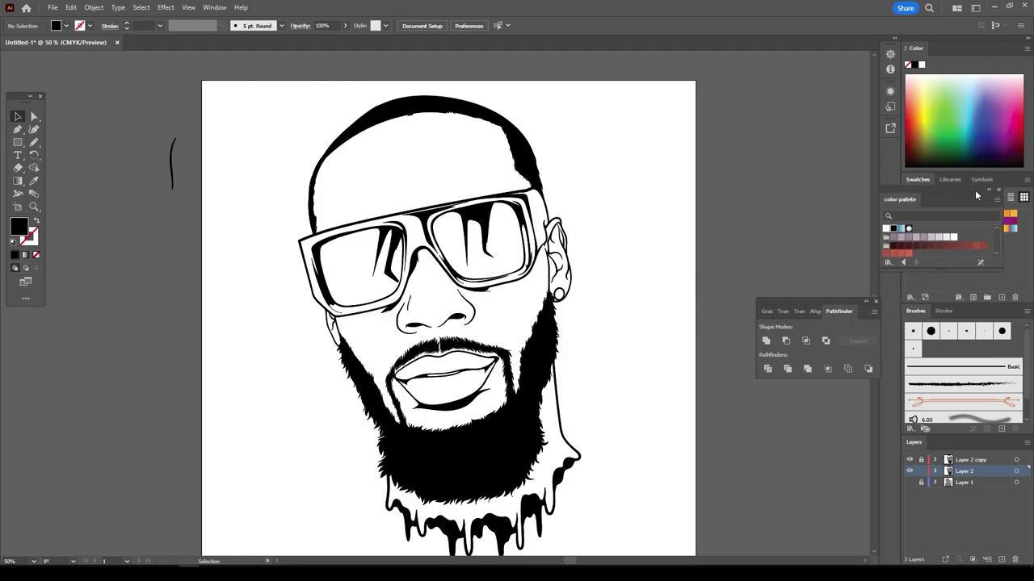
{"action": "left_click_drag", "start_coordinate": [976, 198], "coordinate": [989, 179]}
{"action": "left_click", "coordinate": [938, 232]}
- Draw a brown rectangle covering the face and send it to the back
{"action": "left_click", "coordinate": [18, 142]}
{"action": "mouse_move", "coordinate": [262, 96]}
{"action": "left_mouse_down"}
{"action": "mouse_move", "coordinate": [664, 503]}
{"action": "mouse_move", "coordinate": [667, 519]}
{"action": "left_mouse_up"}
{"action": "key", "text": "v"}
{"action": "right_click", "coordinate": [569, 124]}
{"action": "left_click", "coordinate": [692, 406]}
{"action": "right_click", "coordinate": [653, 263]}
{"action": "left_click", "coordinate": [652, 341]}
- Expand the line-art layer and isolate the line-art group for editing
{"action": "key", "text": "ctrl+equal"}
{"action": "key", "text": "ctrl+equal"}
{"action": "scroll", "coordinate": [768, 215], "scroll_direction": "up", "scroll_amount": 2}
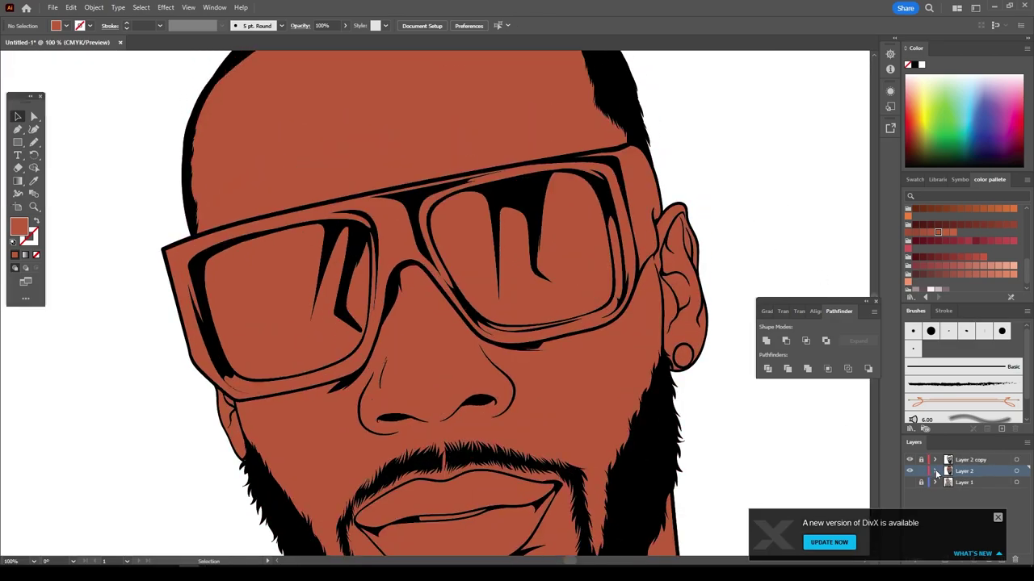
{"action": "left_click", "coordinate": [935, 471]}
{"action": "scroll", "coordinate": [472, 291], "scroll_direction": "up", "scroll_amount": 2}
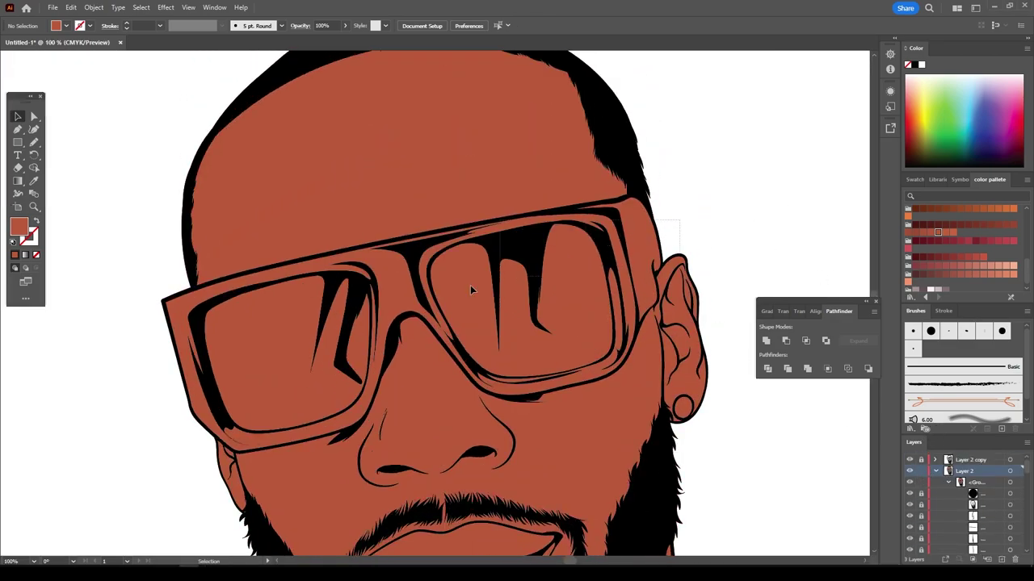
{"action": "right_click", "coordinate": [602, 245]}
{"action": "left_click", "coordinate": [646, 376]}
- Fill the sunglasses frame and both lenses dark grey
{"action": "left_click_drag", "start_coordinate": [109, 335], "coordinate": [182, 377]}
{"action": "double_click", "coordinate": [19, 227]}
{"action": "left_click", "coordinate": [926, 323]}
{"action": "left_click", "coordinate": [571, 270]}
{"action": "key", "text": "i"}
{"action": "left_click", "coordinate": [267, 356]}
{"action": "key", "text": "v"}
{"action": "key", "text": "ctrl+0"}
- Colour the upper lip dark reddish-brown and the lower lip a lighter pinkish tone
{"action": "scroll", "coordinate": [502, 337], "scroll_direction": "up", "scroll_amount": 5}
{"action": "left_click", "coordinate": [456, 355]}
{"action": "left_click", "coordinate": [456, 335]}
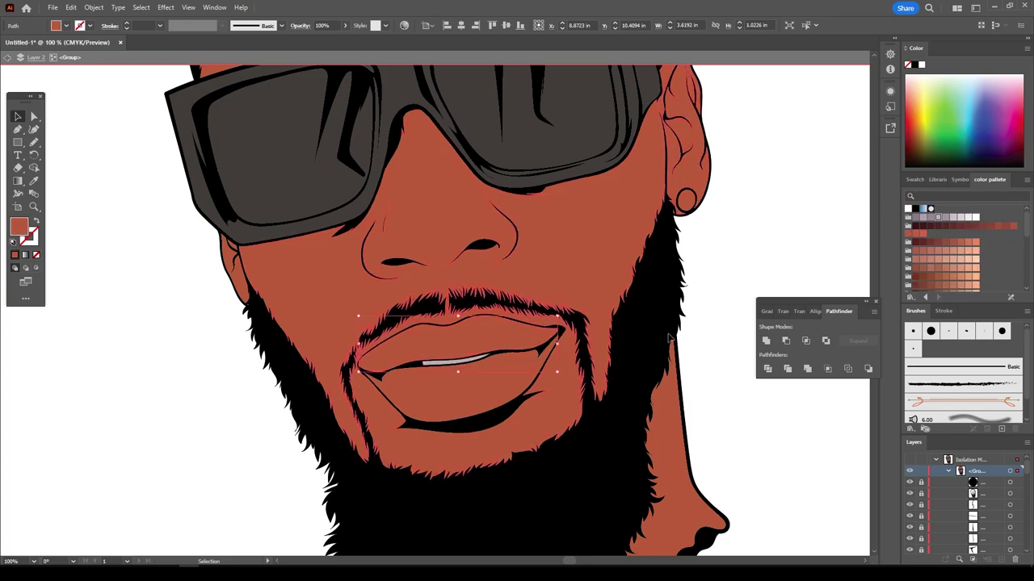
{"action": "left_click", "coordinate": [921, 242]}
{"action": "left_click", "coordinate": [470, 395]}
{"action": "left_click", "coordinate": [960, 243]}
- Exit the isolated group, view the whole artboard, and hide the skin-colour layer
{"action": "key", "text": "ctrl+0"}
{"action": "key", "text": "ctrl+1"}
{"action": "right_click", "coordinate": [688, 198]}
{"action": "key", "text": "Escape"}
{"action": "key", "text": "Escape"}
{"action": "key", "text": "ctrl+0"}
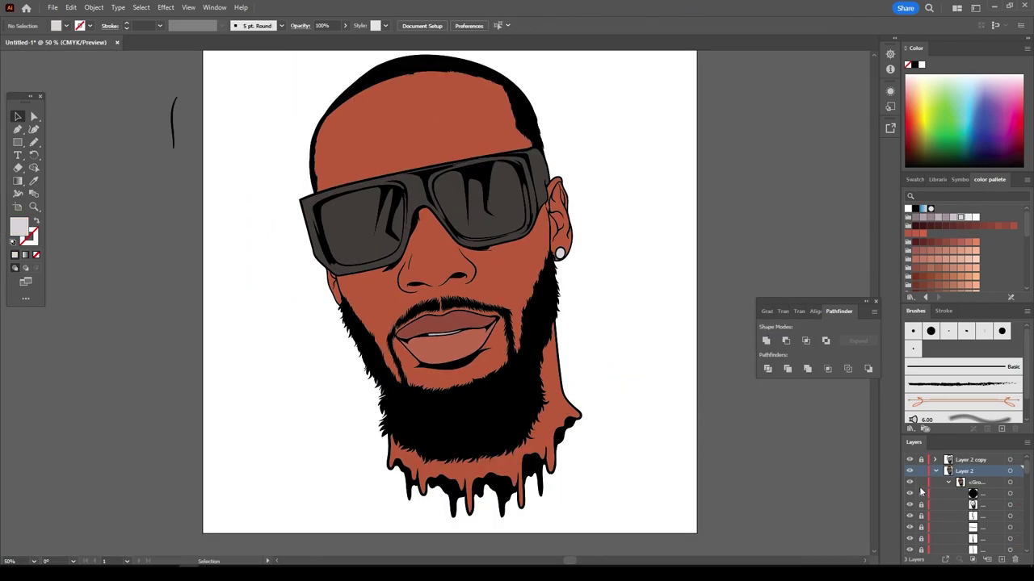
{"action": "left_click", "coordinate": [909, 482]}
- Add a new shading layer and draw a darker brown shadow under the nostril
{"action": "key", "text": "y"}
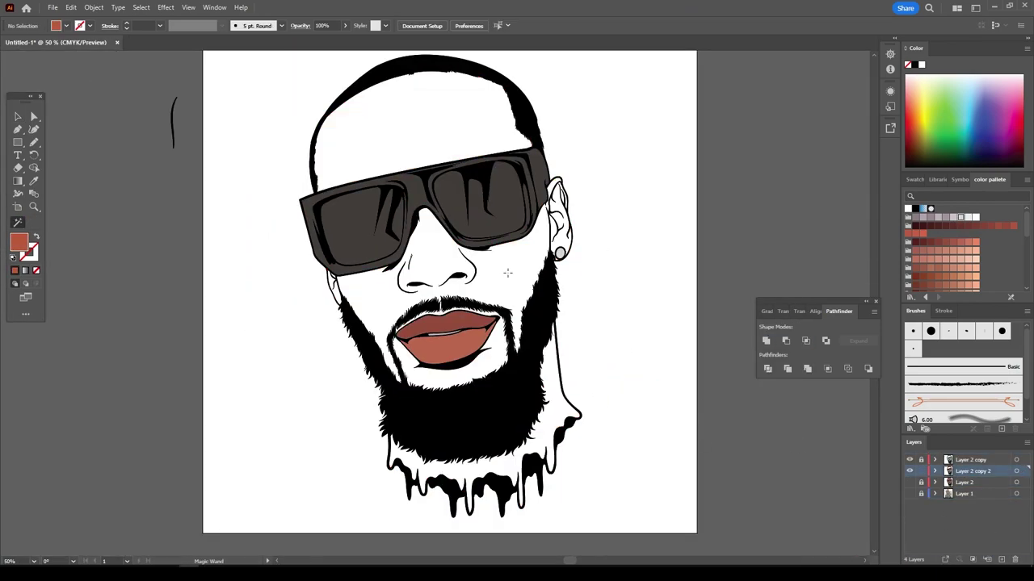
{"action": "left_click", "coordinate": [909, 482]}
{"action": "left_click", "coordinate": [1001, 559]}
{"action": "key", "text": "ctrl+equal"}
{"action": "scroll", "coordinate": [961, 251], "scroll_direction": "down", "scroll_amount": 3}
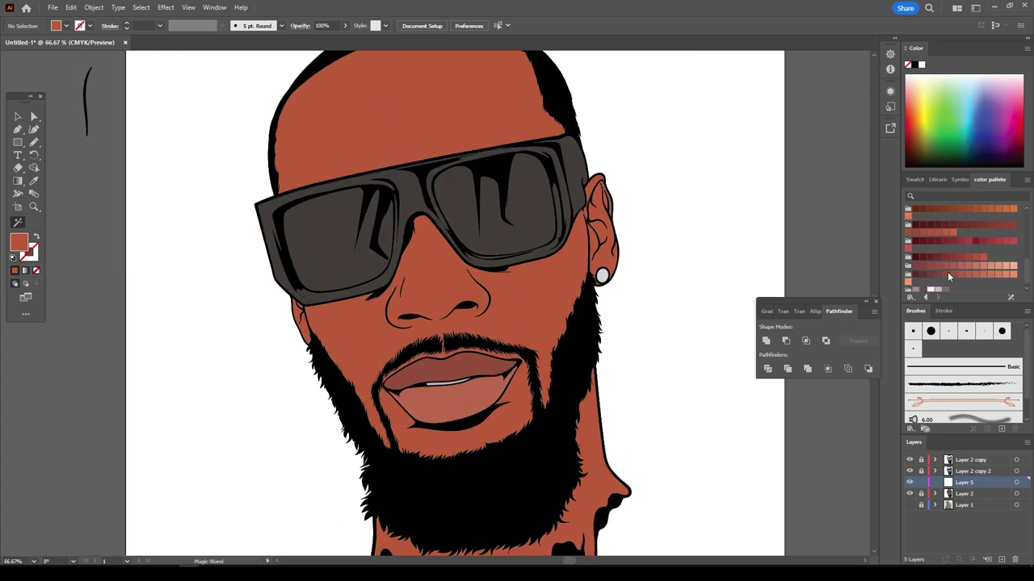
{"action": "left_click", "coordinate": [1012, 253]}
{"action": "key", "text": "n"}
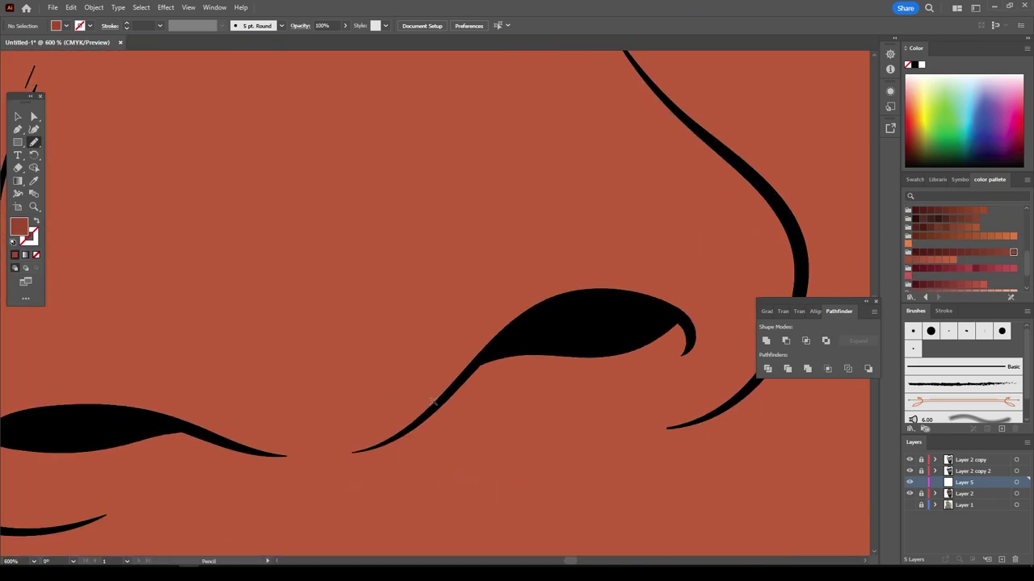
{"action": "left_click_drag", "start_coordinate": [395, 467], "coordinate": [446, 454]}
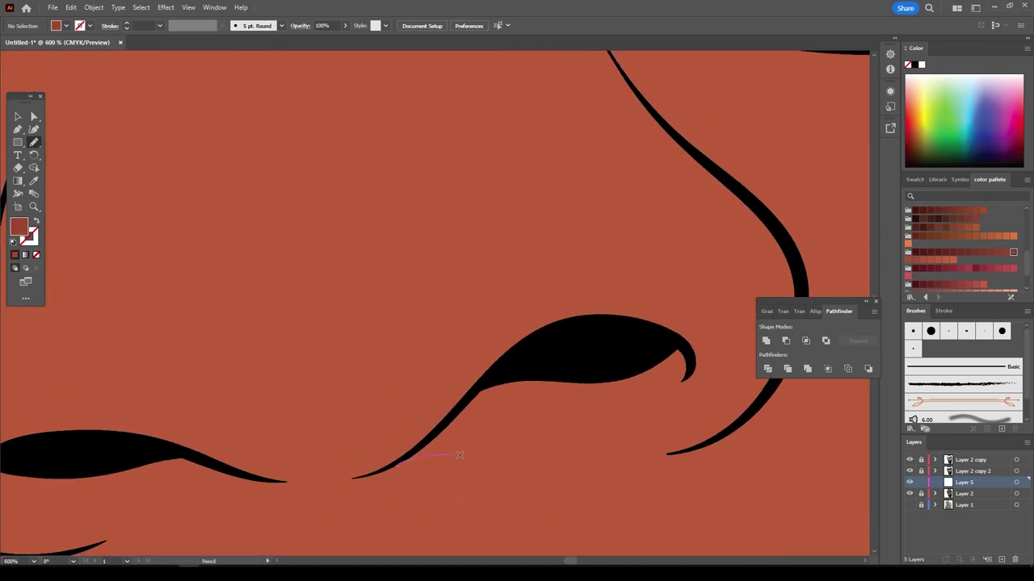
{"action": "left_click_drag", "start_coordinate": [97, 439], "coordinate": [93, 440]}
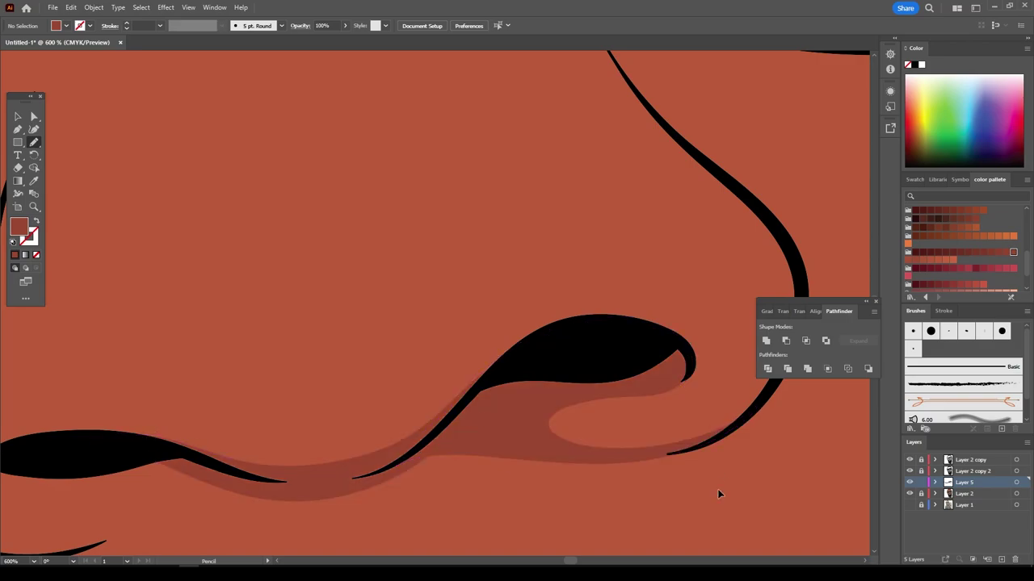
- Select the nostril shadow and recolour it a darker shade
{"action": "key", "text": "ctrl+minus"}
{"action": "left_click_drag", "start_coordinate": [361, 466], "coordinate": [359, 465]}
{"action": "key", "text": "ctrl+minus"}
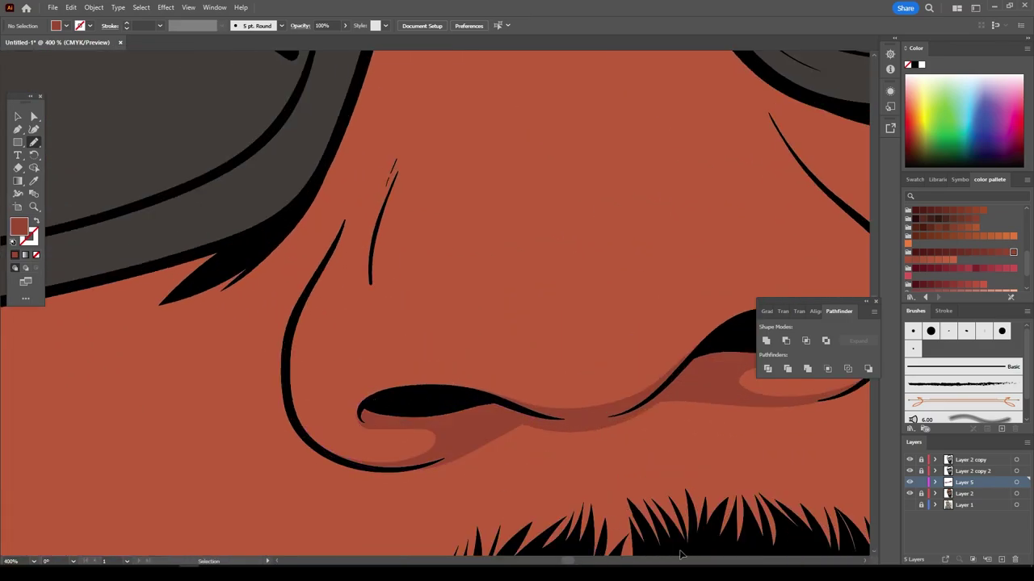
{"action": "key", "text": "ctrl+minus"}
{"action": "key", "text": "v"}
{"action": "left_click", "coordinate": [428, 357]}
{"action": "left_click", "coordinate": [990, 253]}
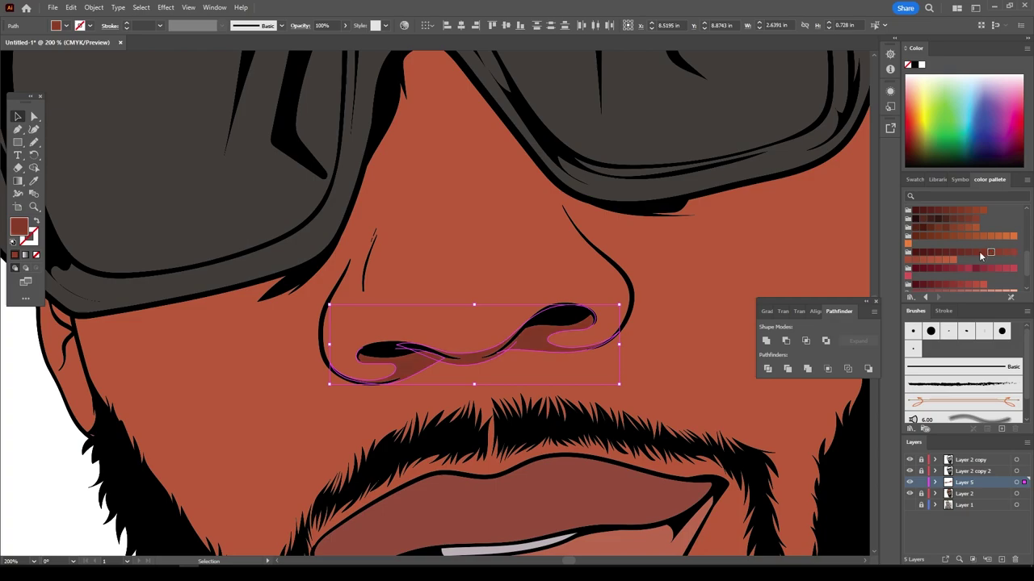
{"action": "key", "text": "ctrl+shift+a"}
{"action": "key", "text": "ctrl+0"}
{"action": "key", "text": "ctrl+plus"}
{"action": "key", "text": "ctrl+plus"}
{"action": "key", "text": "ctrl+plus"}
- Draw shadows along the side of the nose and below the sunglasses
{"action": "key", "text": "n"}
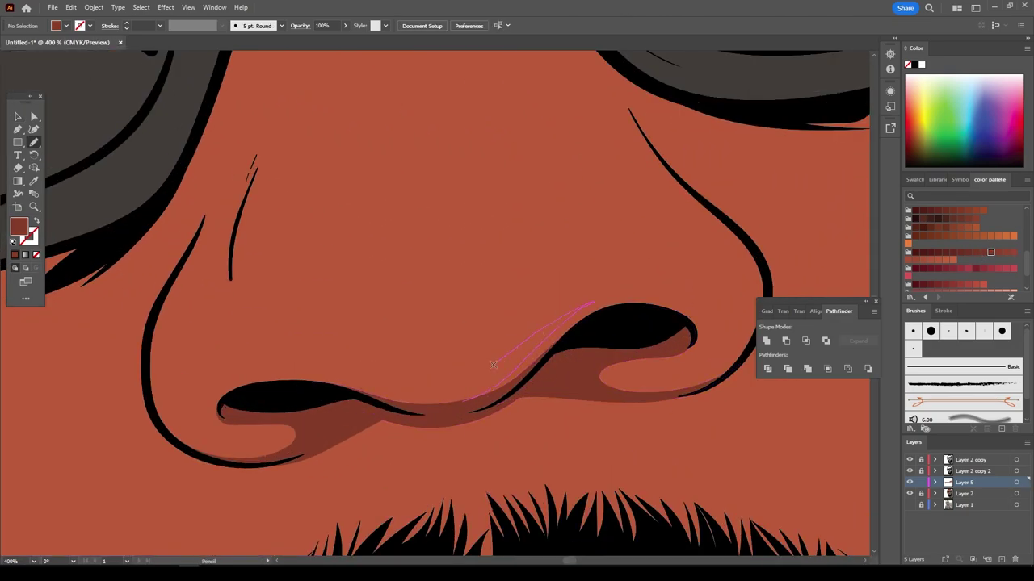
{"action": "left_click_drag", "start_coordinate": [465, 406], "coordinate": [466, 405]}
{"action": "scroll", "coordinate": [699, 463], "scroll_direction": "down", "scroll_amount": 2}
{"action": "scroll", "coordinate": [379, 218], "scroll_direction": "up", "scroll_amount": 2}
{"action": "left_click_drag", "start_coordinate": [752, 302], "coordinate": [753, 302]}
{"action": "scroll", "coordinate": [514, 240], "scroll_direction": "down", "scroll_amount": 2}
{"action": "scroll", "coordinate": [610, 363], "scroll_direction": "up", "scroll_amount": 1}
- Shade the cheek and nose bridge beneath the sunglasses
{"action": "left_click_drag", "start_coordinate": [524, 327], "coordinate": [443, 429]}
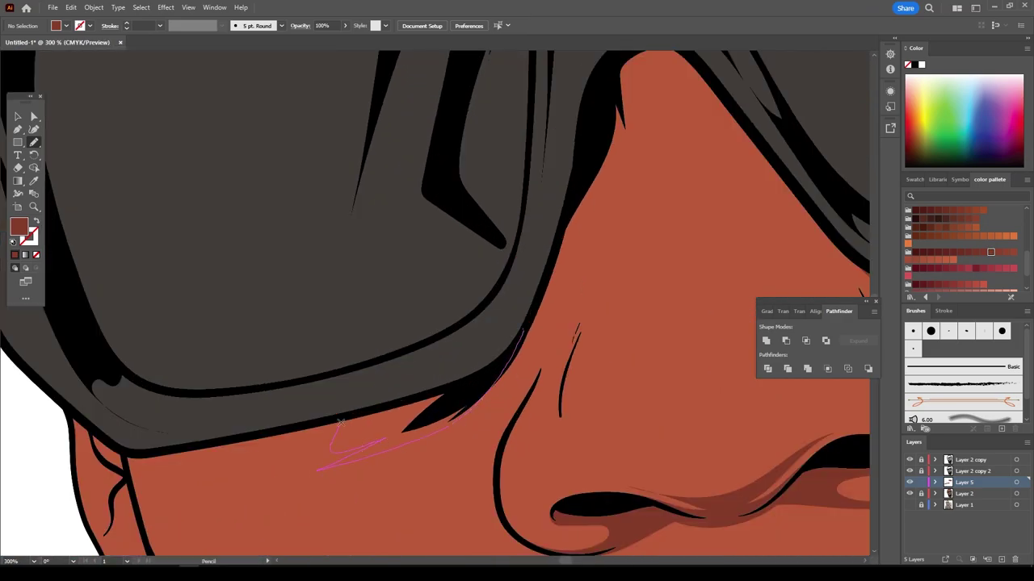
{"action": "left_click_drag", "start_coordinate": [341, 421], "coordinate": [341, 422]}
{"action": "scroll", "coordinate": [697, 347], "scroll_direction": "down", "scroll_amount": 2}
{"action": "scroll", "coordinate": [681, 314], "scroll_direction": "up", "scroll_amount": 2}
{"action": "left_click_drag", "start_coordinate": [519, 265], "coordinate": [519, 265]}
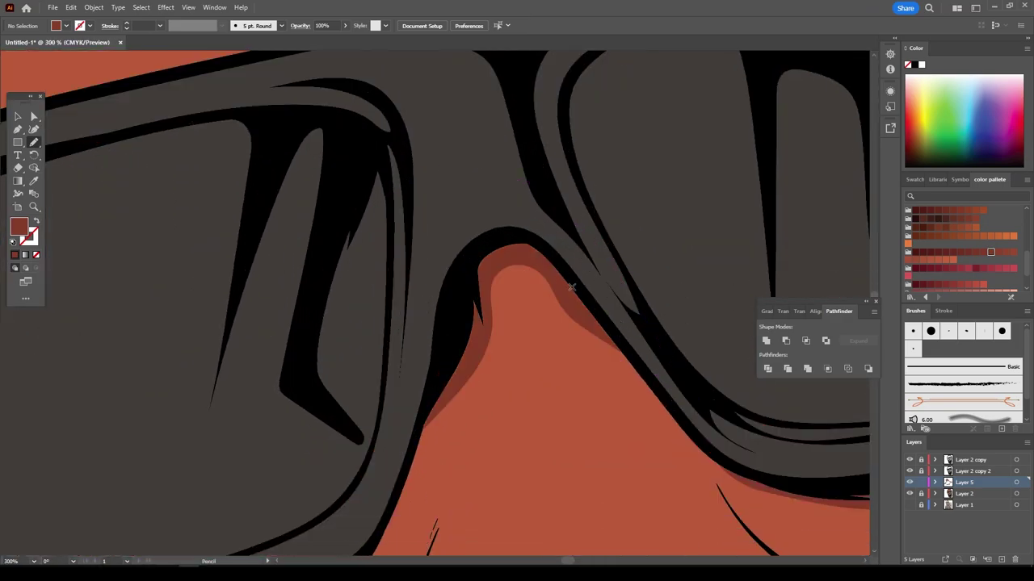
{"action": "scroll", "coordinate": [501, 266], "scroll_direction": "down", "scroll_amount": 2}
{"action": "scroll", "coordinate": [680, 346], "scroll_direction": "up", "scroll_amount": 2}
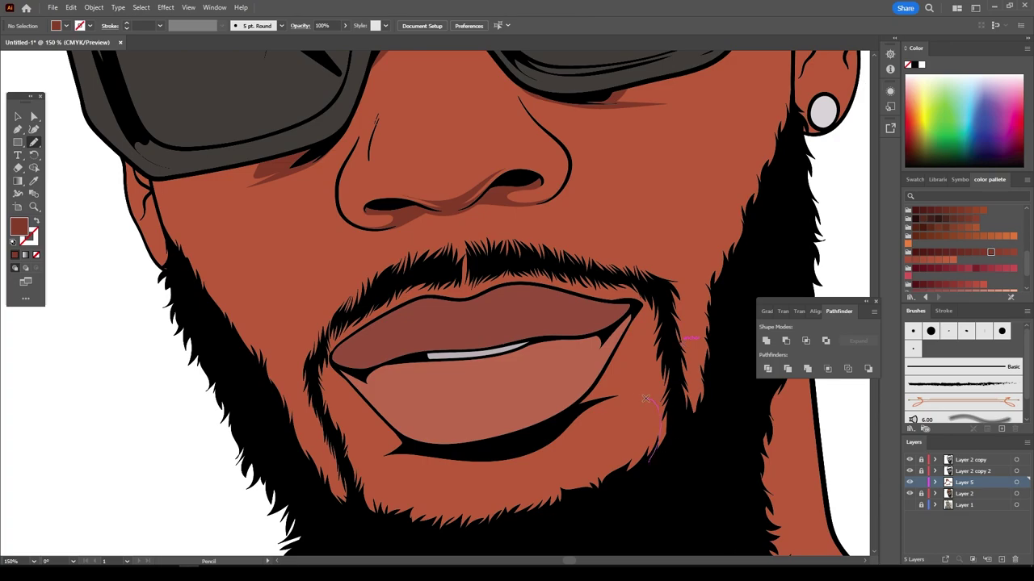
- Add shadows at the right mouth corner and on the lower lip
{"action": "left_click_drag", "start_coordinate": [646, 276], "coordinate": [646, 276]}
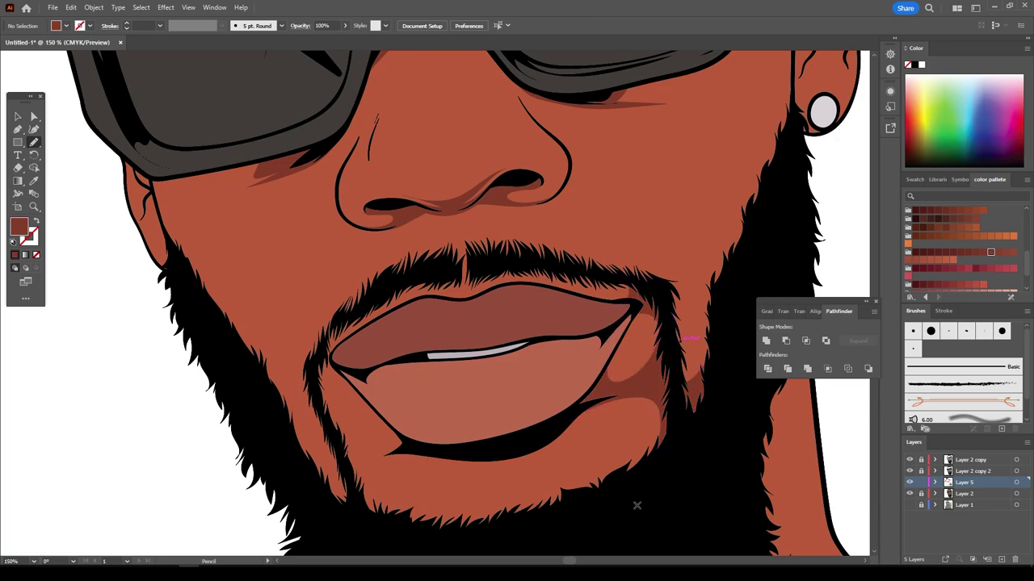
{"action": "scroll", "coordinate": [634, 501], "scroll_direction": "up", "scroll_amount": 1}
{"action": "left_click_drag", "start_coordinate": [275, 416], "coordinate": [459, 512]}
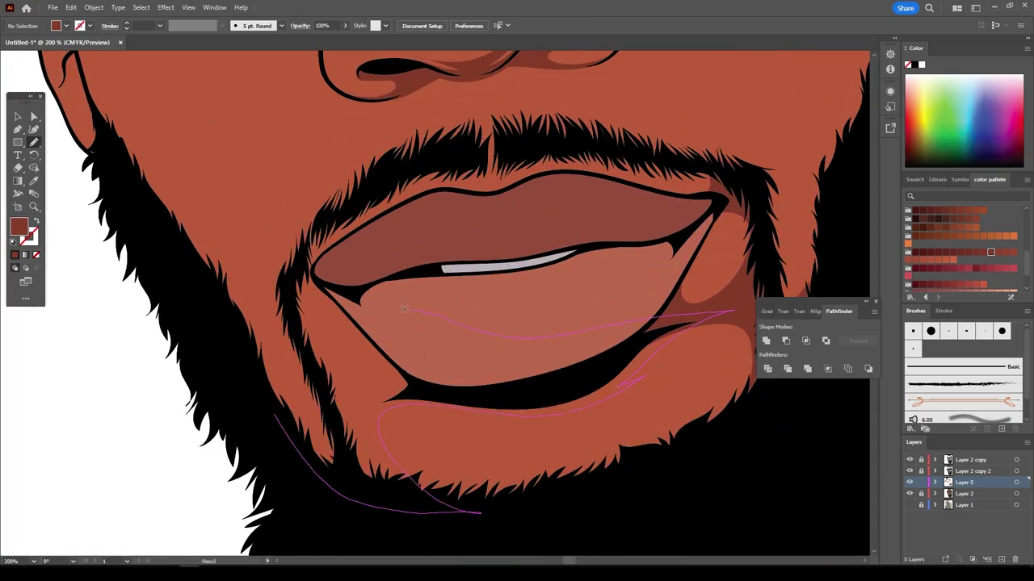
{"action": "left_click_drag", "start_coordinate": [289, 269], "coordinate": [289, 269]}
{"action": "scroll", "coordinate": [665, 516], "scroll_direction": "down", "scroll_amount": 4}
{"action": "scroll", "coordinate": [664, 517], "scroll_direction": "up", "scroll_amount": 1}
{"action": "scroll", "coordinate": [709, 467], "scroll_direction": "up", "scroll_amount": 4}
{"action": "scroll", "coordinate": [498, 491], "scroll_direction": "up", "scroll_amount": 1}
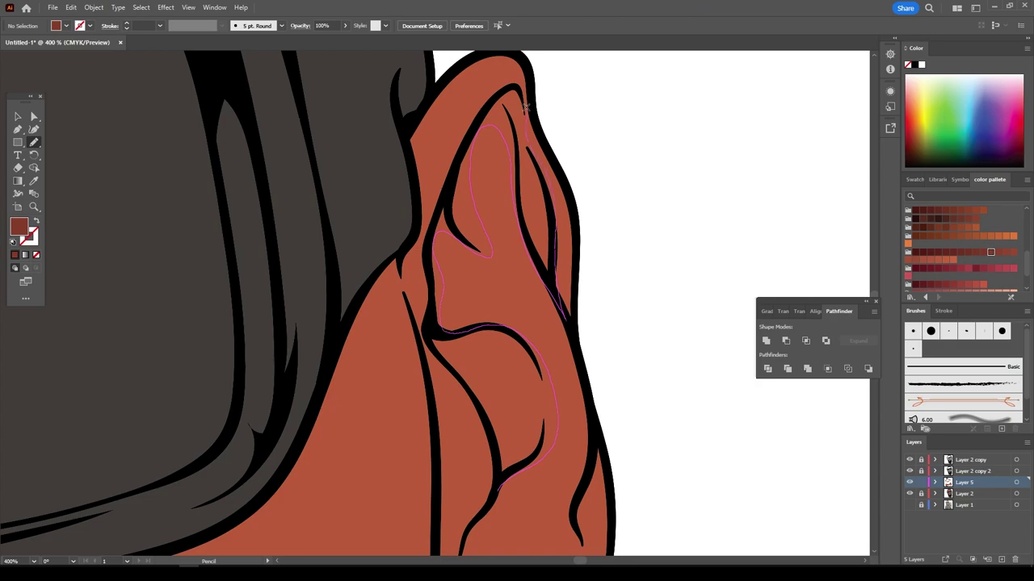
- Draw dark shadow shapes inside the ear and along the beard edge on the neck
{"action": "left_click_drag", "start_coordinate": [418, 344], "coordinate": [419, 343]}
{"action": "scroll", "coordinate": [661, 468], "scroll_direction": "down", "scroll_amount": 6}
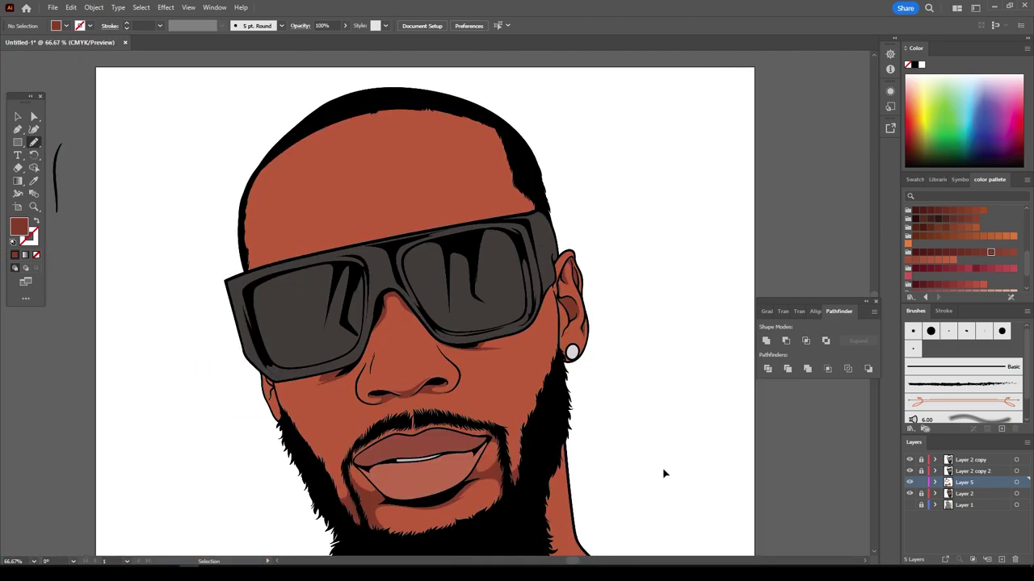
{"action": "scroll", "coordinate": [662, 468], "scroll_direction": "up", "scroll_amount": 1}
{"action": "scroll", "coordinate": [560, 395], "scroll_direction": "up", "scroll_amount": 2}
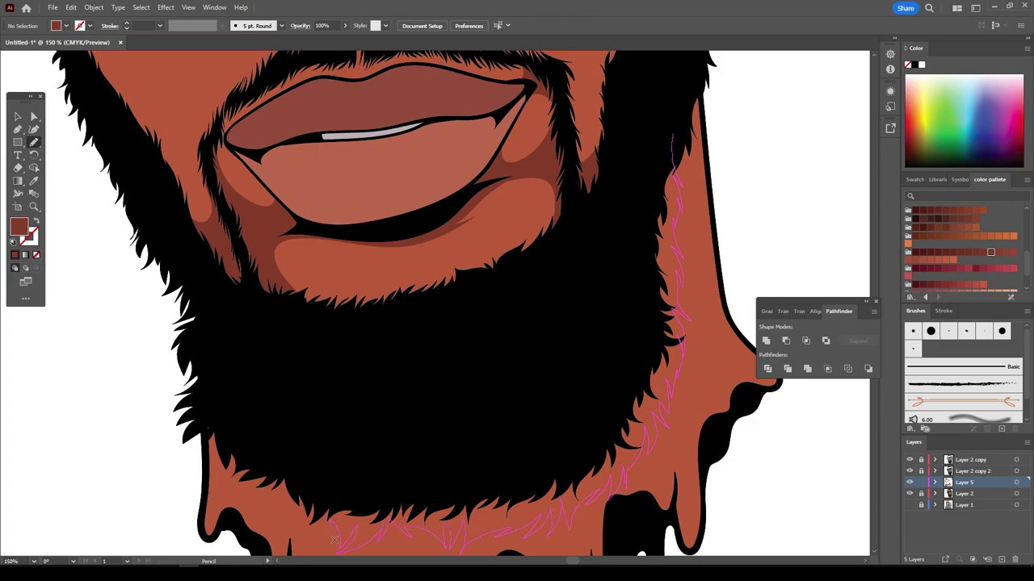
{"action": "left_click_drag", "start_coordinate": [214, 484], "coordinate": [214, 485]}
{"action": "scroll", "coordinate": [754, 402], "scroll_direction": "down", "scroll_amount": 3}
{"action": "scroll", "coordinate": [754, 402], "scroll_direction": "up", "scroll_amount": 1}
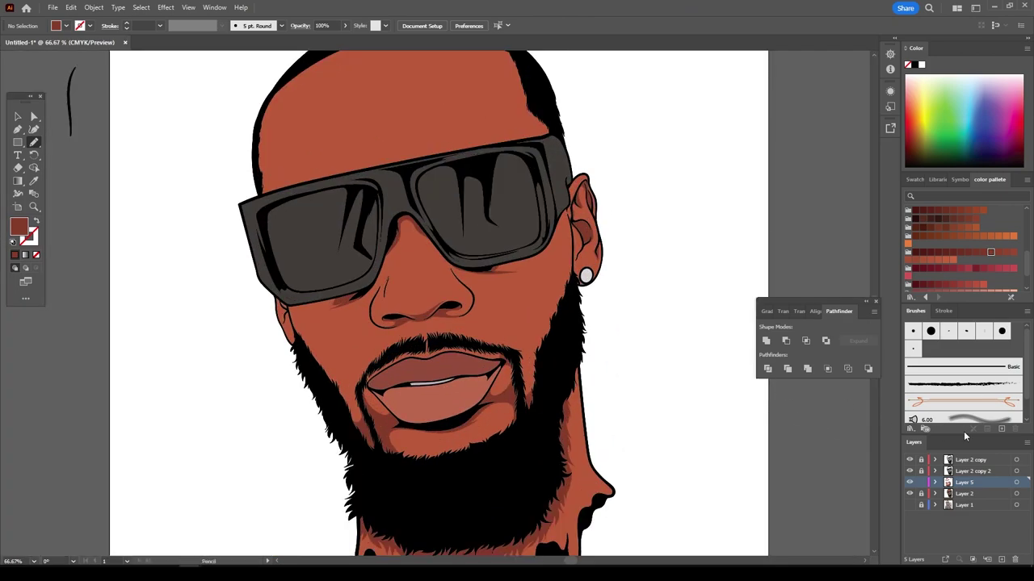
- Add a new layer above Layer 2 and pick a lighter brown fill
{"action": "left_click", "coordinate": [994, 494]}
{"action": "left_click", "coordinate": [1002, 559]}
{"action": "left_click", "coordinate": [1006, 251]}
- Draw a lighter brown highlight shape along the nose
{"action": "scroll", "coordinate": [452, 306], "scroll_direction": "up", "scroll_amount": 4}
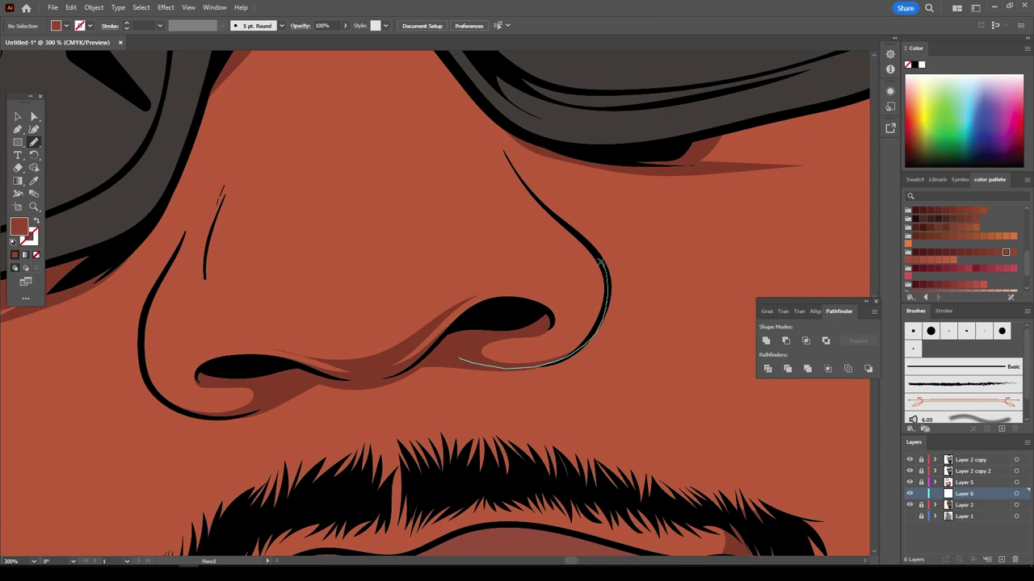
{"action": "left_click_drag", "start_coordinate": [204, 345], "coordinate": [212, 408]}
{"action": "scroll", "coordinate": [625, 386], "scroll_direction": "down", "scroll_amount": 3}
{"action": "scroll", "coordinate": [625, 386], "scroll_direction": "up", "scroll_amount": 2}
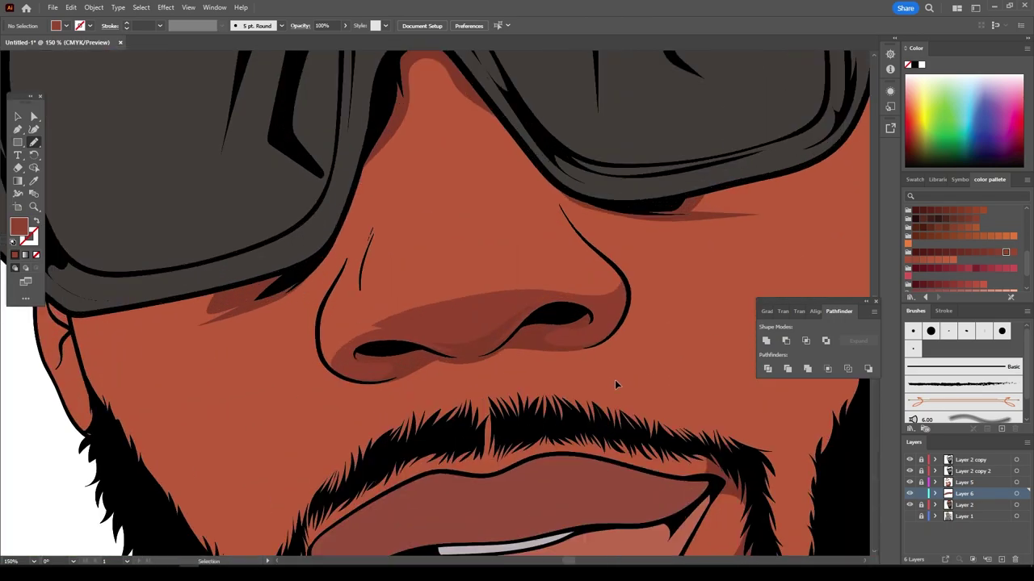
{"action": "key", "text": "v"}
{"action": "scroll", "coordinate": [683, 397], "scroll_direction": "down", "scroll_amount": 3}
{"action": "scroll", "coordinate": [683, 397], "scroll_direction": "up", "scroll_amount": 3}
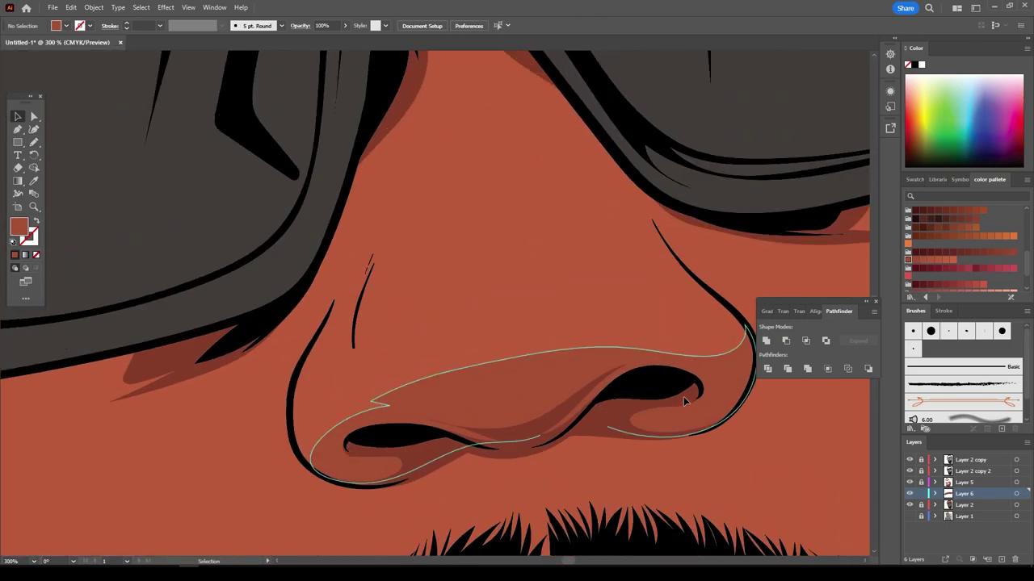
{"action": "scroll", "coordinate": [683, 396], "scroll_direction": "up", "scroll_amount": 1}
{"action": "key", "text": "ctrl+shift+a"}
{"action": "key", "text": "n"}
- Add highlights on the nose bridge, the lip corner and above the upper lip
{"action": "left_click_drag", "start_coordinate": [396, 258], "coordinate": [413, 193]}
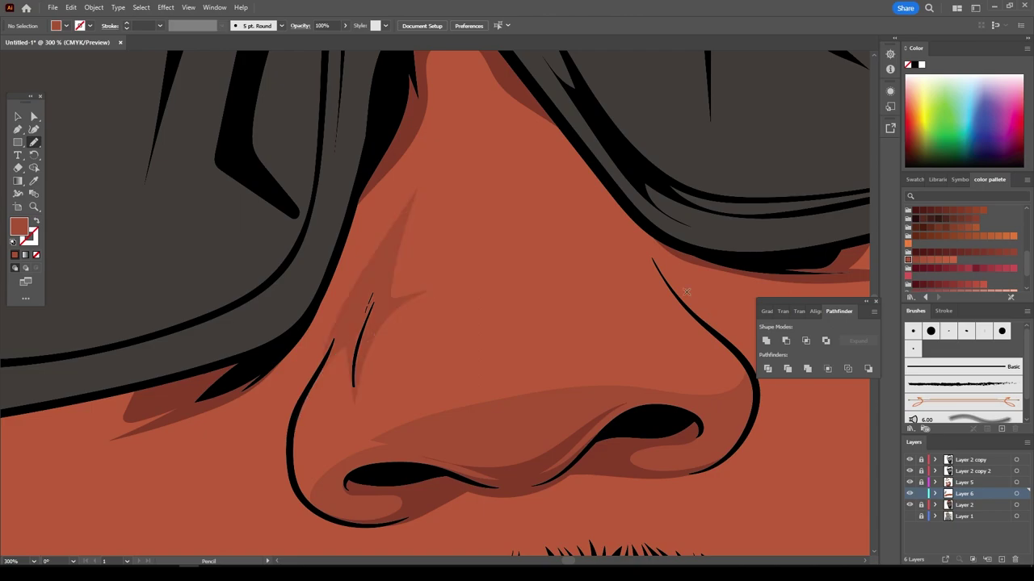
{"action": "left_click_drag", "start_coordinate": [635, 228], "coordinate": [634, 227]}
{"action": "scroll", "coordinate": [634, 228], "scroll_direction": "down", "scroll_amount": 4}
{"action": "scroll", "coordinate": [404, 452], "scroll_direction": "up", "scroll_amount": 3}
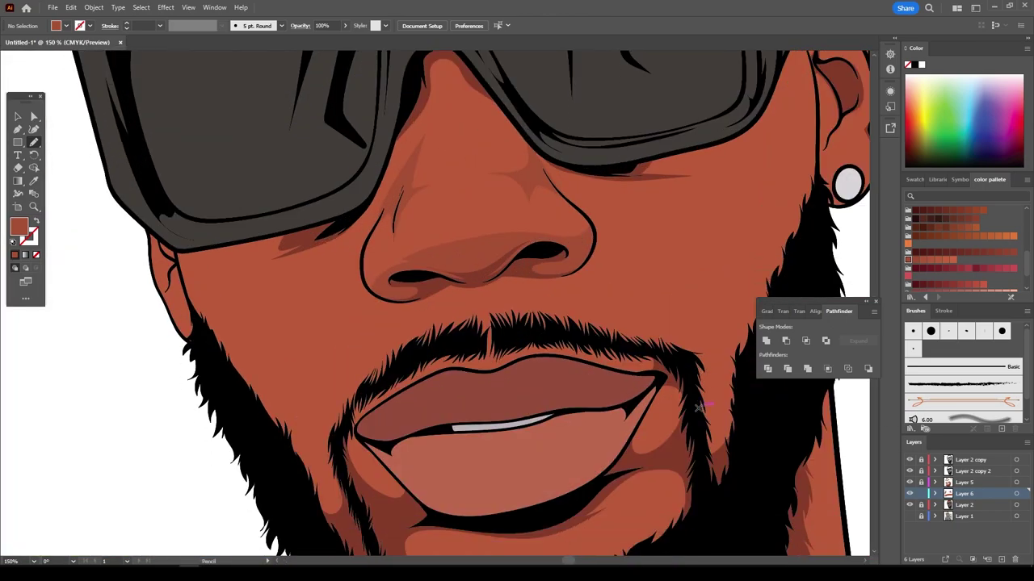
{"action": "left_click_drag", "start_coordinate": [367, 495], "coordinate": [368, 457]}
{"action": "left_click_drag", "start_coordinate": [397, 404], "coordinate": [441, 370]}
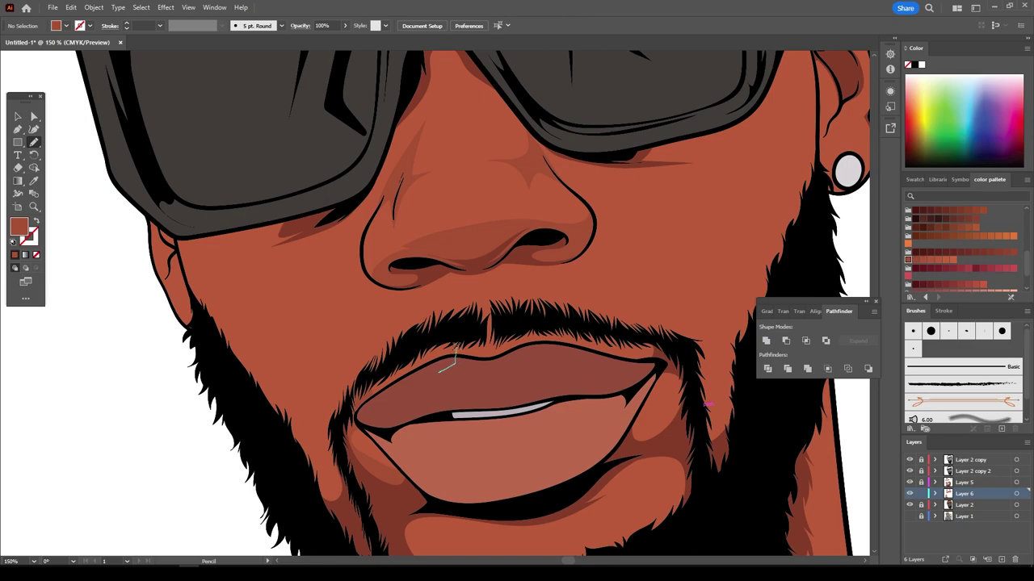
{"action": "left_click_drag", "start_coordinate": [511, 282], "coordinate": [511, 281]}
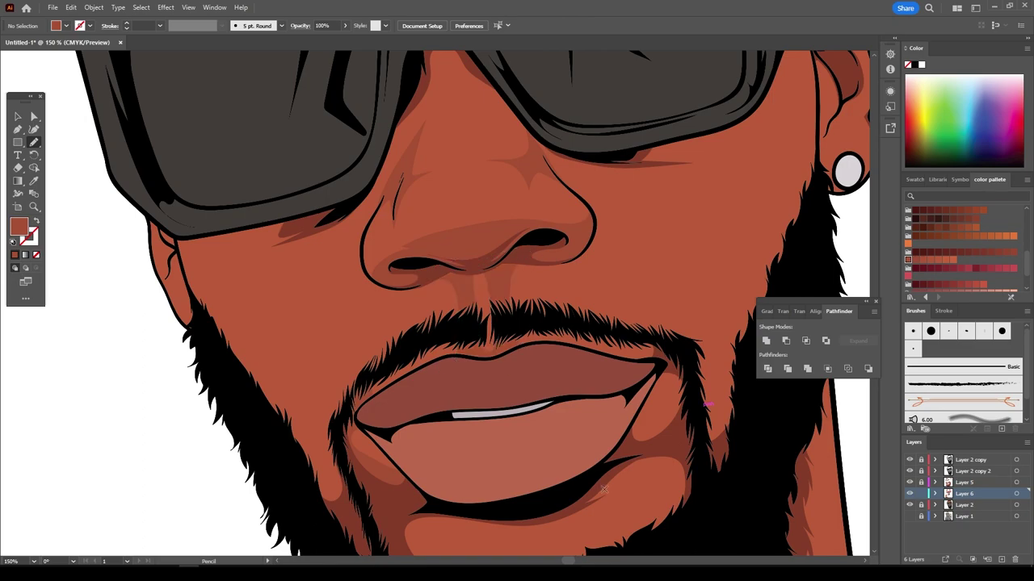
{"action": "scroll", "coordinate": [561, 429], "scroll_direction": "left", "scroll_amount": 1}
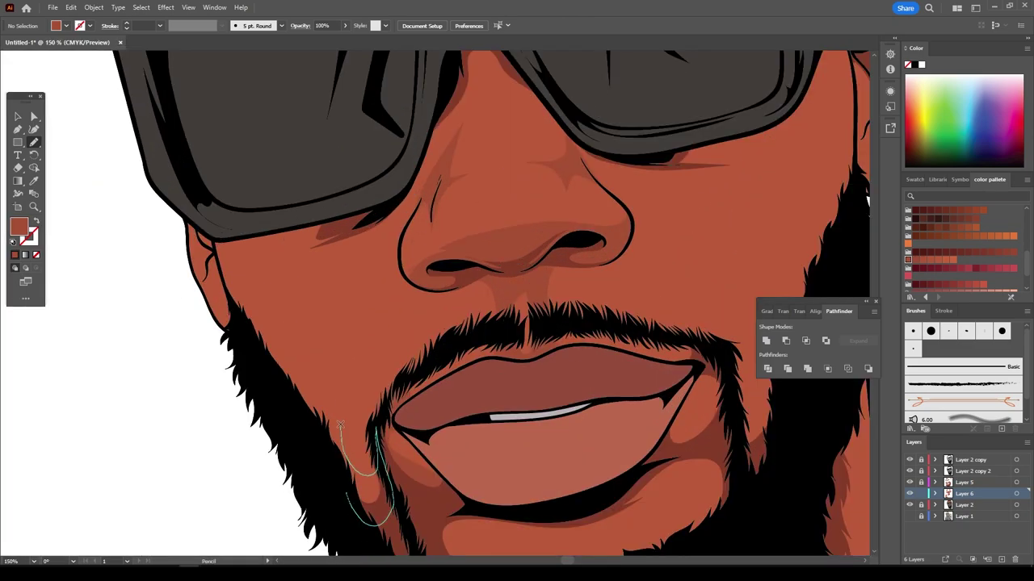
- Draw highlight shapes on the cheek below the glasses and on the chin
{"action": "left_click_drag", "start_coordinate": [401, 239], "coordinate": [289, 216]}
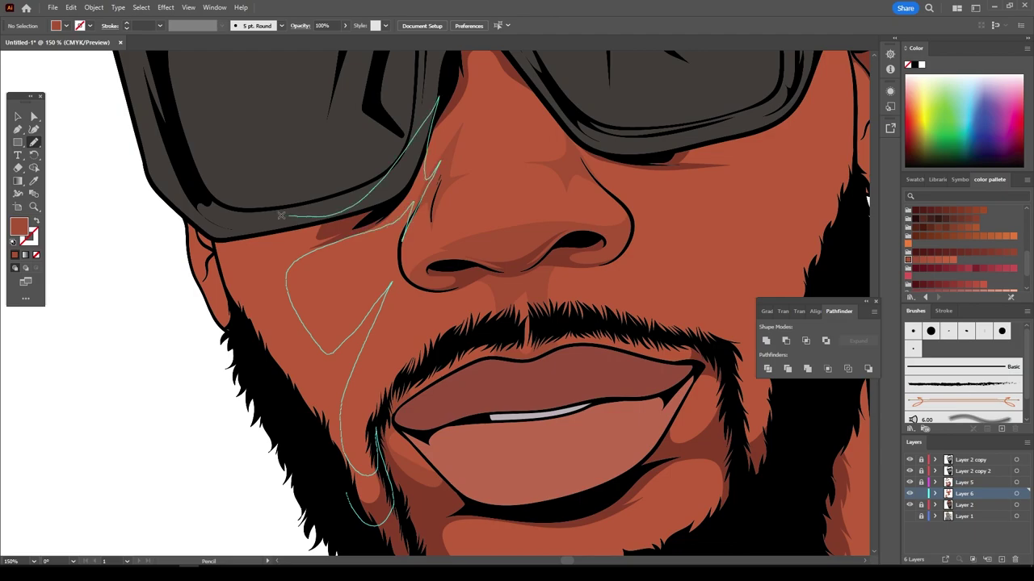
{"action": "key", "text": "ctrl+0"}
{"action": "scroll", "coordinate": [565, 452], "scroll_direction": "up", "scroll_amount": 5}
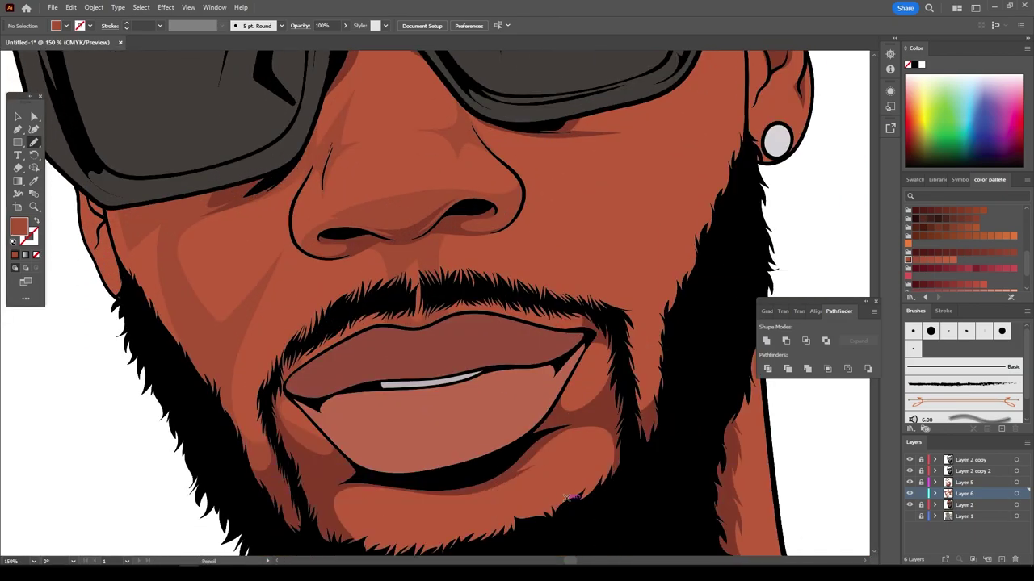
{"action": "left_click_drag", "start_coordinate": [324, 447], "coordinate": [383, 486]}
{"action": "left_click_drag", "start_coordinate": [441, 500], "coordinate": [575, 352]}
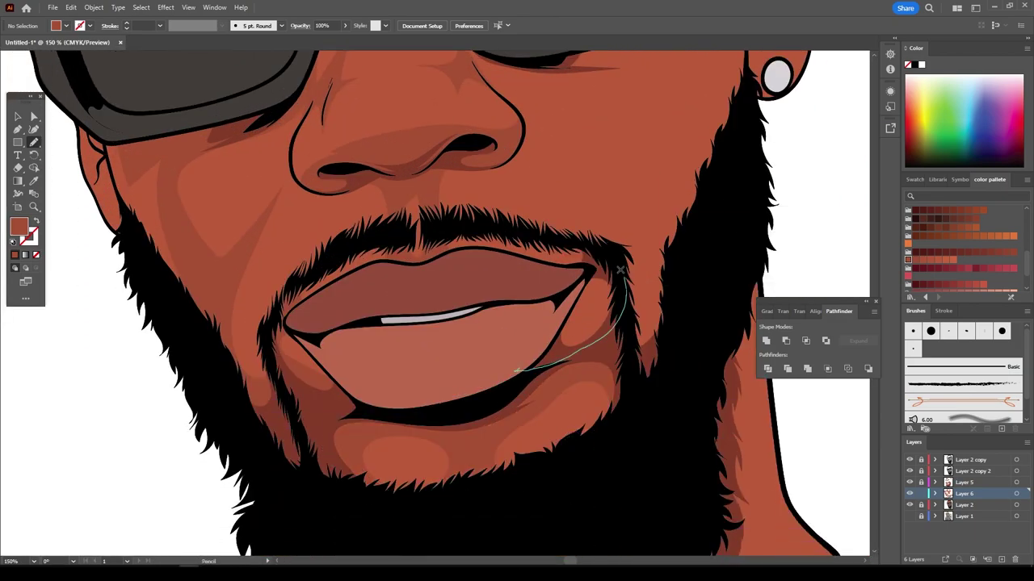
{"action": "key", "text": "ctrl+0"}
- Draw a closed highlight shape along the forehead hairline
{"action": "scroll", "coordinate": [330, 465], "scroll_direction": "up", "scroll_amount": 3}
{"action": "scroll", "coordinate": [426, 345], "scroll_direction": "up", "scroll_amount": 3}
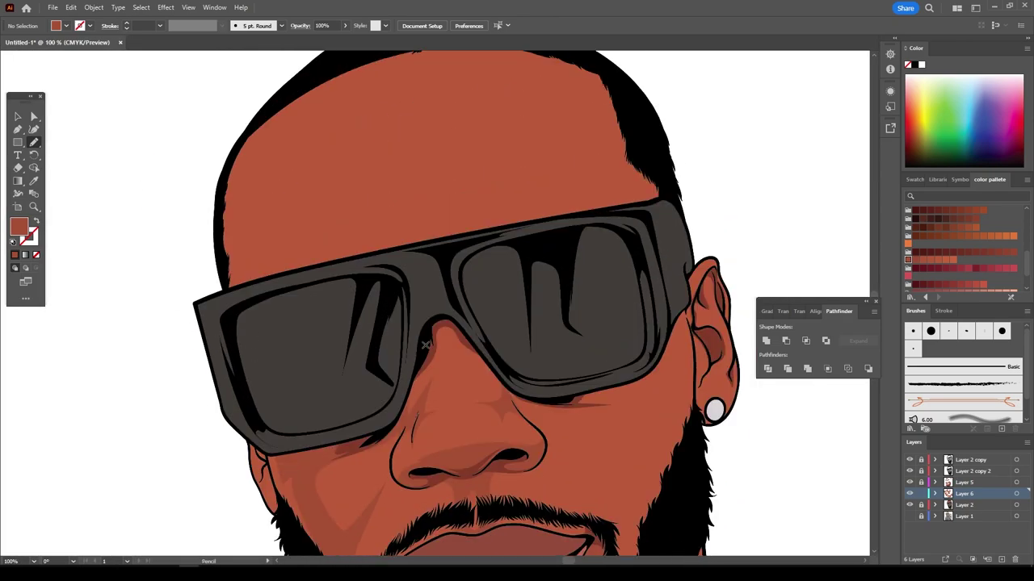
{"action": "scroll", "coordinate": [505, 343], "scroll_direction": "up", "scroll_amount": 2}
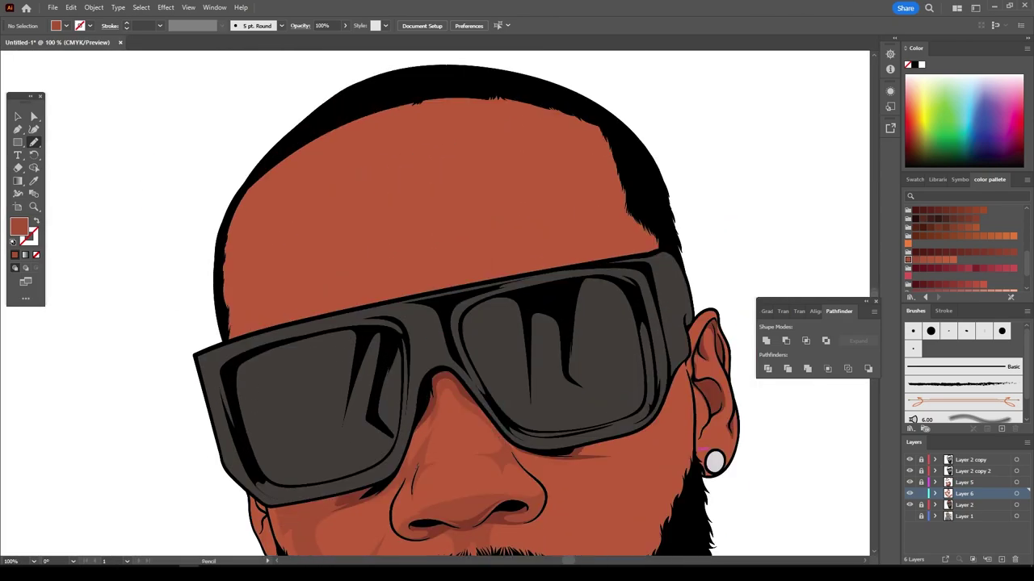
{"action": "key", "text": "ctrl+0"}
{"action": "scroll", "coordinate": [450, 282], "scroll_direction": "up", "scroll_amount": 5}
{"action": "mouse_move", "coordinate": [276, 485]}
{"action": "left_mouse_down"}
{"action": "mouse_move", "coordinate": [456, 123]}
{"action": "mouse_move", "coordinate": [348, 247]}
{"action": "left_mouse_up"}
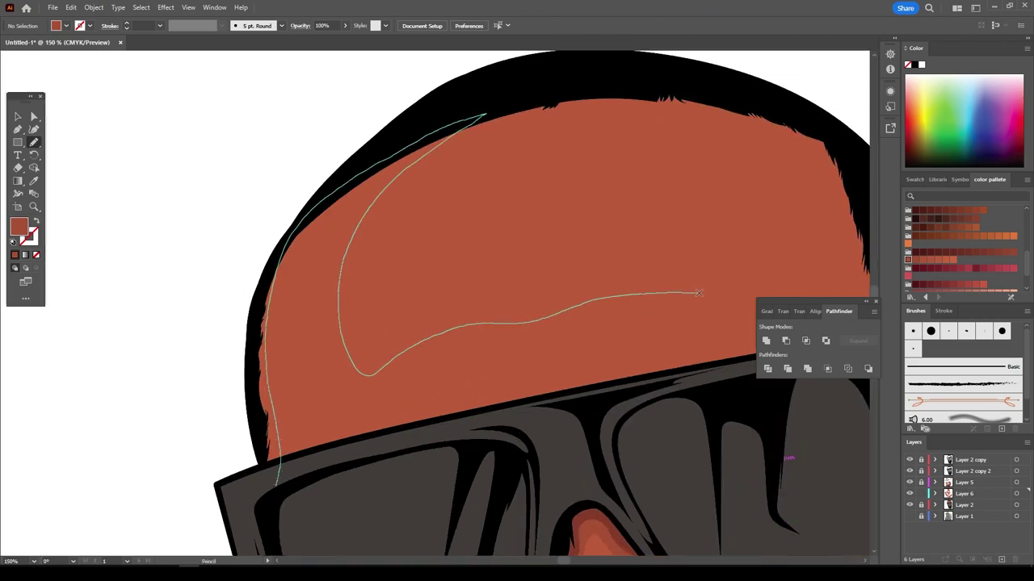
{"action": "left_click_drag", "start_coordinate": [399, 402], "coordinate": [393, 413]}
{"action": "key", "text": "ctrl+0"}
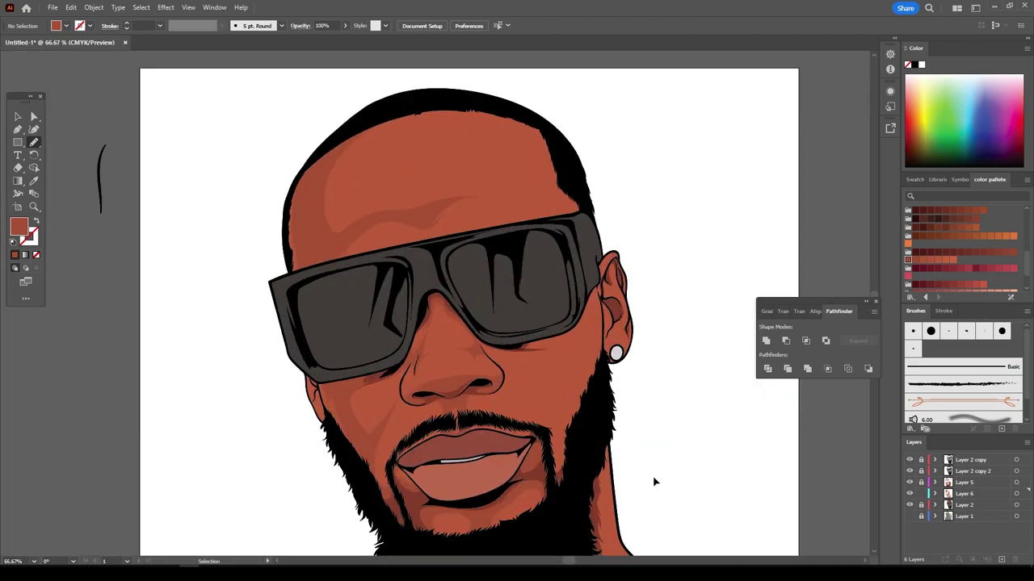
- Draw highlights along the jaw line and beside the nose bridge
{"action": "scroll", "coordinate": [484, 387], "scroll_direction": "up", "scroll_amount": 3}
{"action": "scroll", "coordinate": [275, 478], "scroll_direction": "up", "scroll_amount": 3}
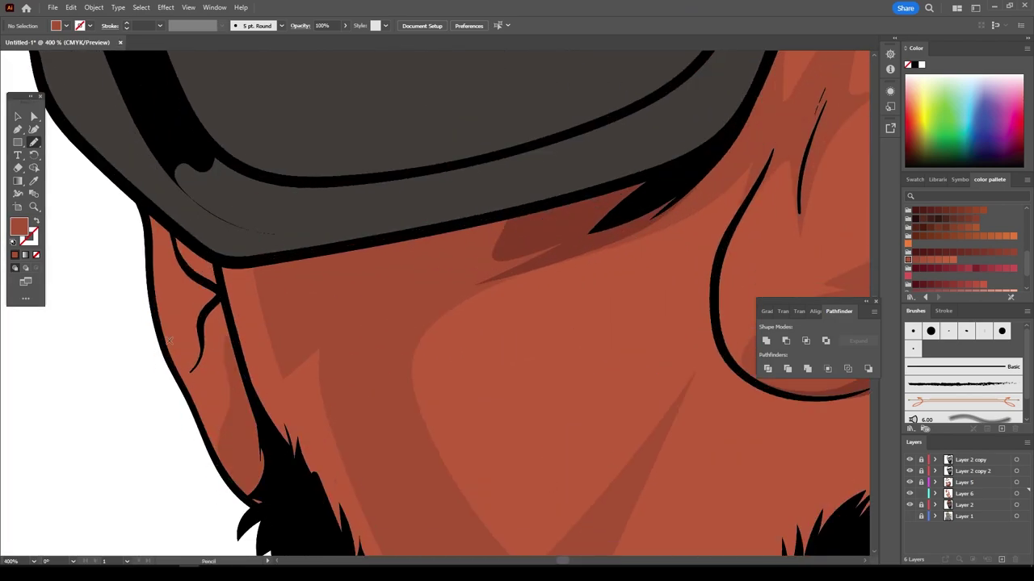
{"action": "scroll", "coordinate": [202, 388], "scroll_direction": "up", "scroll_amount": 2}
{"action": "left_click_drag", "start_coordinate": [221, 346], "coordinate": [203, 387]}
{"action": "key", "text": "ctrl+0"}
{"action": "scroll", "coordinate": [495, 277], "scroll_direction": "up", "scroll_amount": 5}
{"action": "mouse_move", "coordinate": [440, 395]}
{"action": "left_mouse_down"}
{"action": "mouse_move", "coordinate": [395, 265]}
{"action": "mouse_move", "coordinate": [286, 247]}
{"action": "left_mouse_up"}
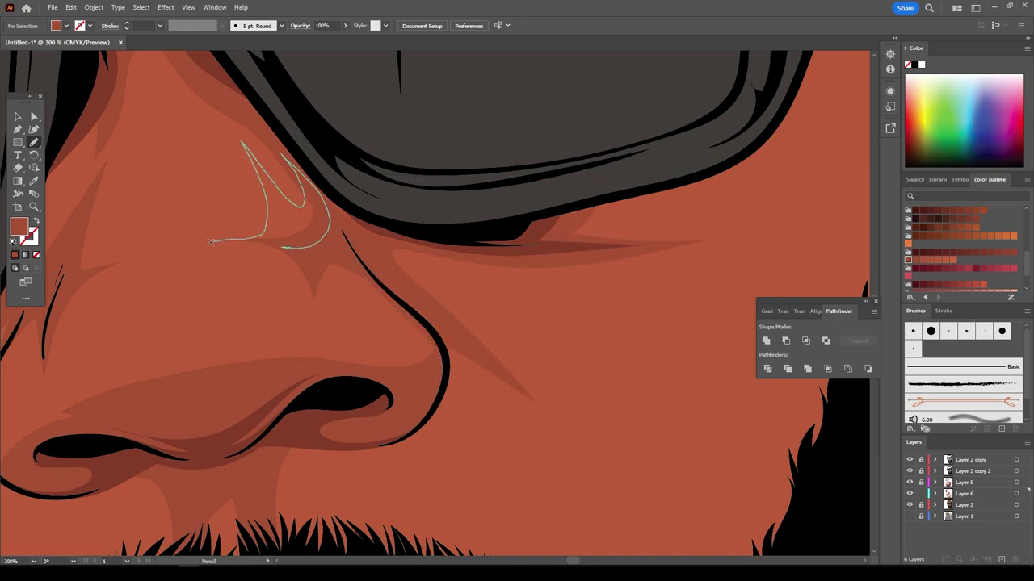
{"action": "left_click_drag", "start_coordinate": [210, 241], "coordinate": [210, 242]}
{"action": "key", "text": "ctrl+0"}
- Extend the cheek highlight beside the mouth and add highlights inside the ear
{"action": "scroll", "coordinate": [534, 428], "scroll_direction": "up", "scroll_amount": 4}
{"action": "scroll", "coordinate": [533, 415], "scroll_direction": "down", "scroll_amount": 1}
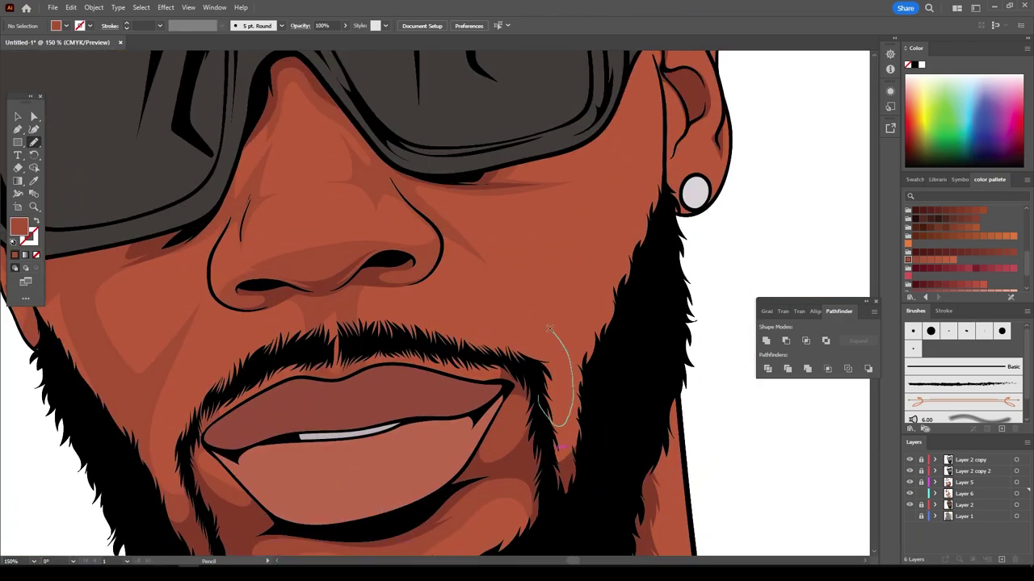
{"action": "left_click_drag", "start_coordinate": [640, 144], "coordinate": [634, 52]}
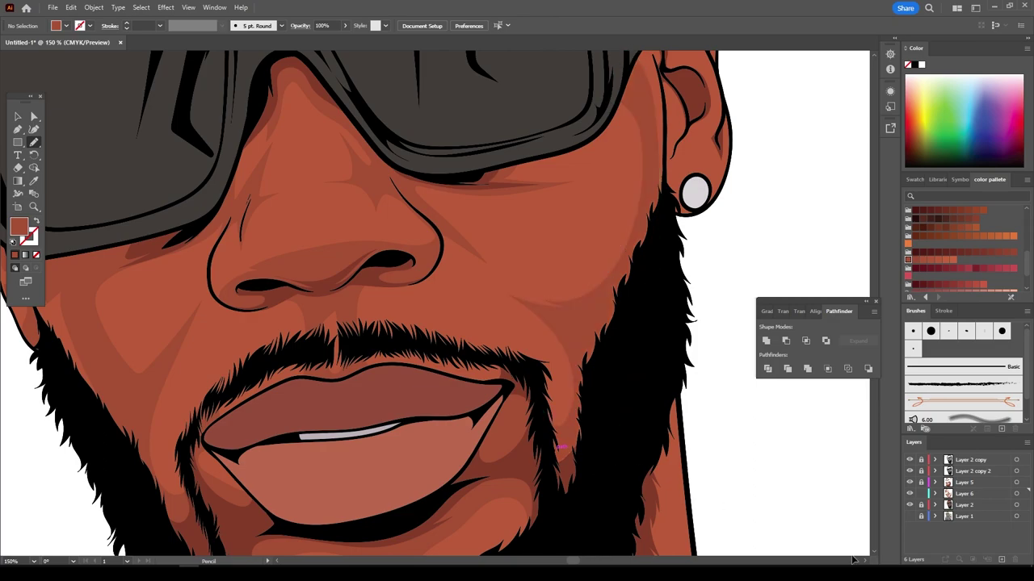
{"action": "scroll", "coordinate": [683, 483], "scroll_direction": "up", "scroll_amount": 3}
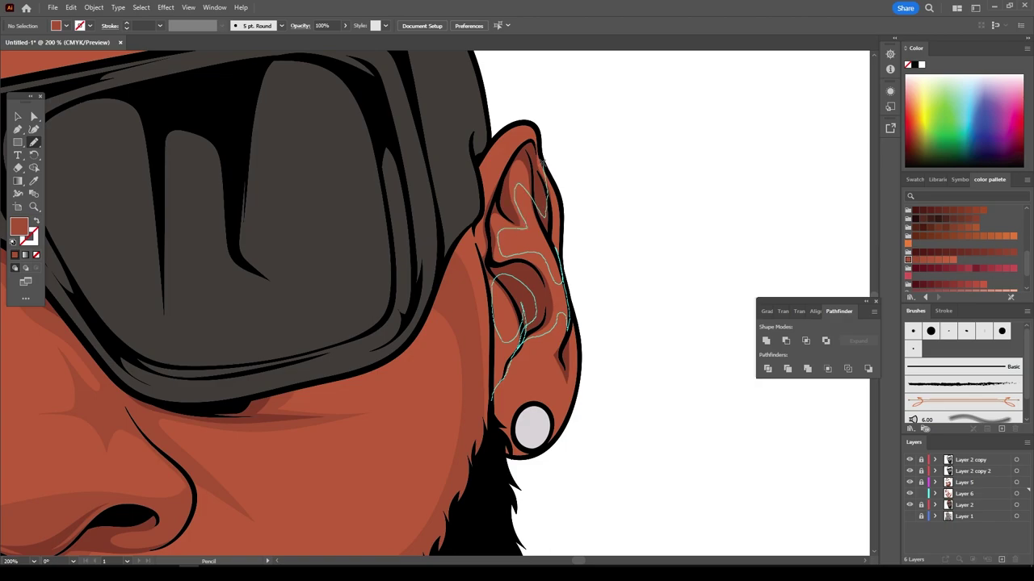
{"action": "left_click_drag", "start_coordinate": [492, 397], "coordinate": [496, 441]}
{"action": "left_click_drag", "start_coordinate": [544, 363], "coordinate": [489, 422]}
{"action": "scroll", "coordinate": [533, 356], "scroll_direction": "down", "scroll_amount": 2}
{"action": "scroll", "coordinate": [533, 356], "scroll_direction": "up", "scroll_amount": 5}
- Draw a closed highlight shape on the top of the head
{"action": "left_click_drag", "start_coordinate": [643, 313], "coordinate": [532, 353]}
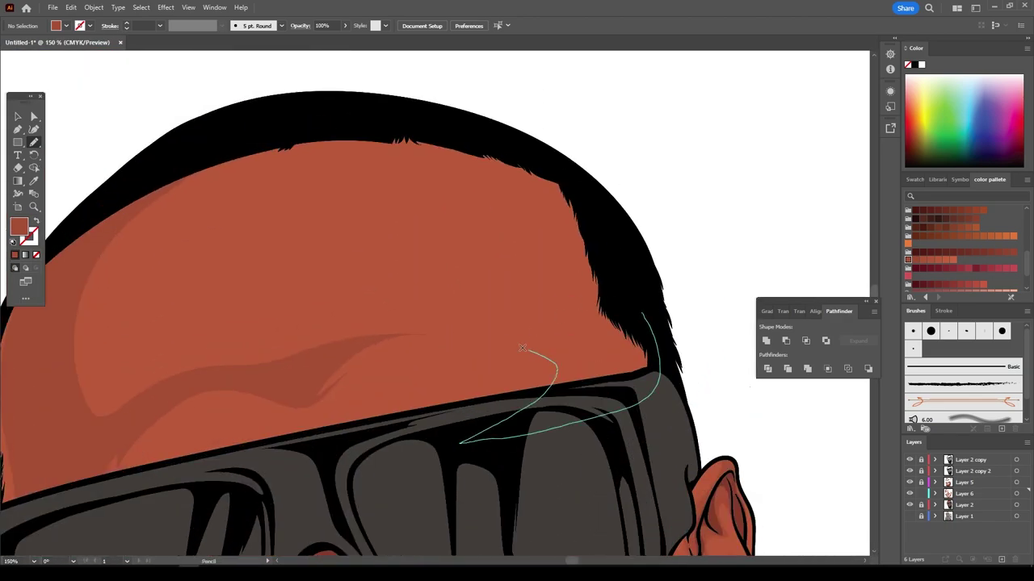
{"action": "left_click_drag", "start_coordinate": [563, 228], "coordinate": [563, 228]}
{"action": "scroll", "coordinate": [674, 505], "scroll_direction": "down", "scroll_amount": 3}
{"action": "scroll", "coordinate": [602, 464], "scroll_direction": "up", "scroll_amount": 1}
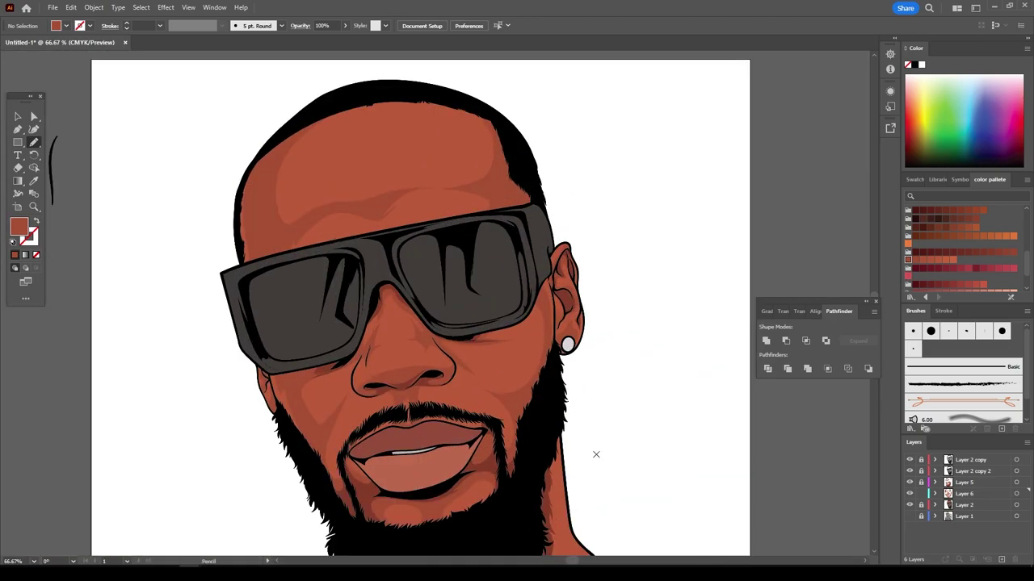
{"action": "scroll", "coordinate": [596, 451], "scroll_direction": "down", "scroll_amount": 1}
{"action": "scroll", "coordinate": [597, 451], "scroll_direction": "up", "scroll_amount": 2}
{"action": "scroll", "coordinate": [604, 445], "scroll_direction": "down", "scroll_amount": 1}
- Draw a highlight shape along the neck and beard drips
{"action": "left_click_drag", "start_coordinate": [265, 373], "coordinate": [274, 424]}
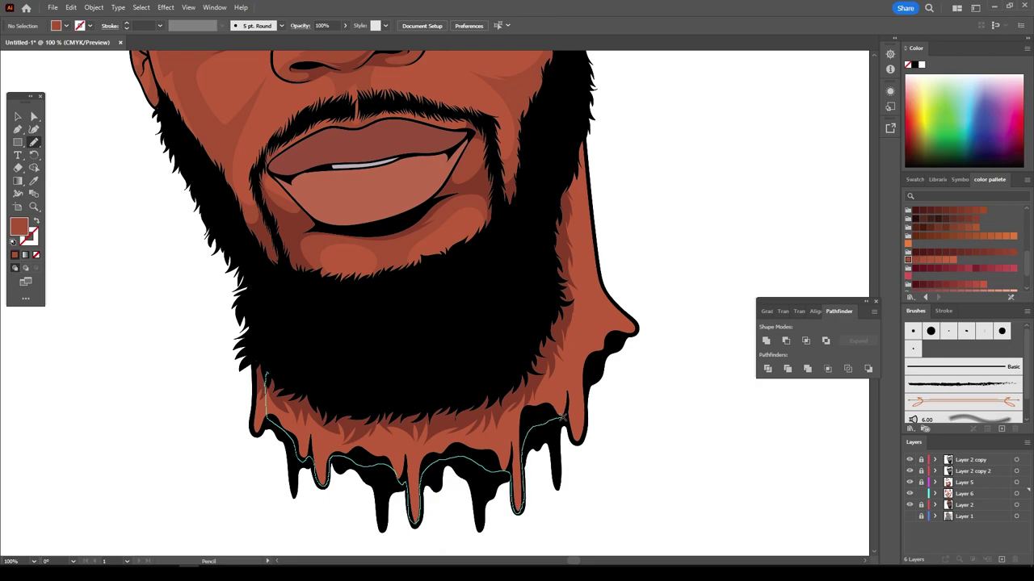
{"action": "left_click_drag", "start_coordinate": [580, 355], "coordinate": [553, 160]}
{"action": "scroll", "coordinate": [554, 159], "scroll_direction": "down", "scroll_amount": 2}
{"action": "scroll", "coordinate": [369, 342], "scroll_direction": "up", "scroll_amount": 3}
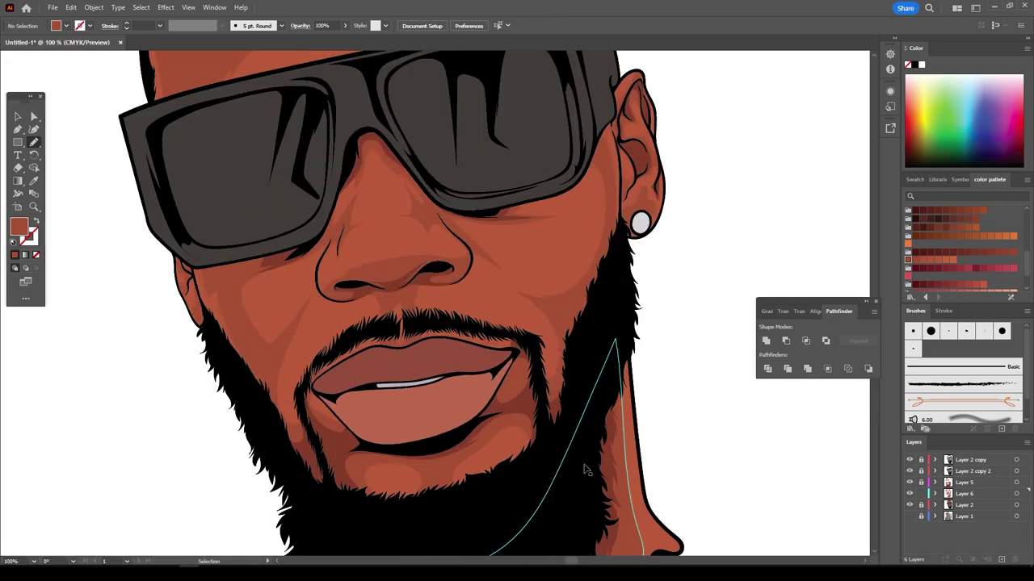
{"action": "scroll", "coordinate": [369, 343], "scroll_direction": "up", "scroll_amount": 1}
{"action": "scroll", "coordinate": [369, 342], "scroll_direction": "down", "scroll_amount": 2}
{"action": "scroll", "coordinate": [369, 342], "scroll_direction": "down", "scroll_amount": 2}
- Recolour all the highlight shapes a deeper brown
{"action": "key", "text": "v"}
{"action": "key", "text": "ctrl+a"}
{"action": "left_click", "coordinate": [1010, 259]}
{"action": "left_click", "coordinate": [674, 422]}
{"action": "scroll", "coordinate": [723, 441], "scroll_direction": "up", "scroll_amount": 1}
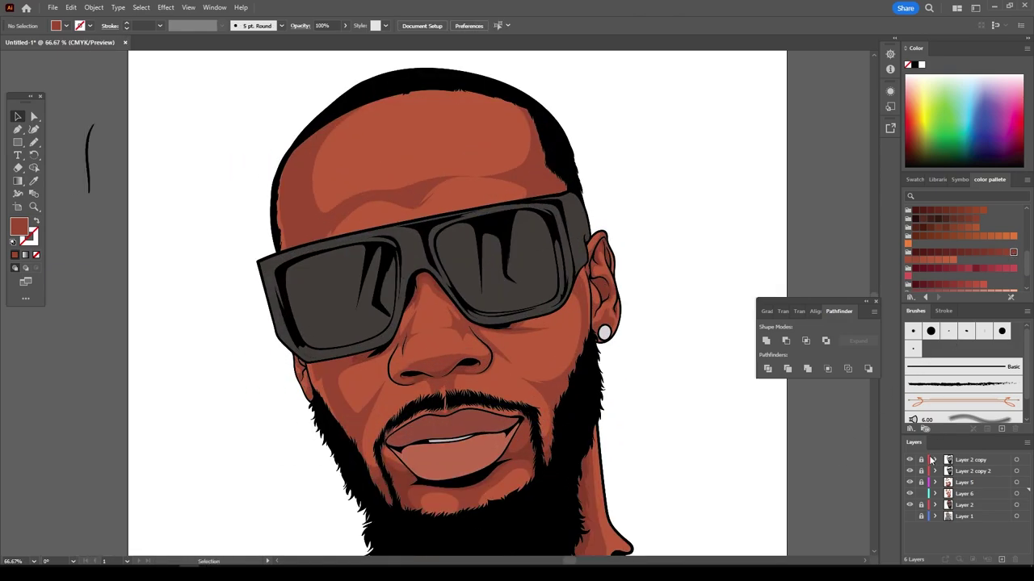
- Create Layer 7 above Layer 5 with a lighter brown fill for more shading
{"action": "left_click", "coordinate": [920, 484], "text": "alt"}
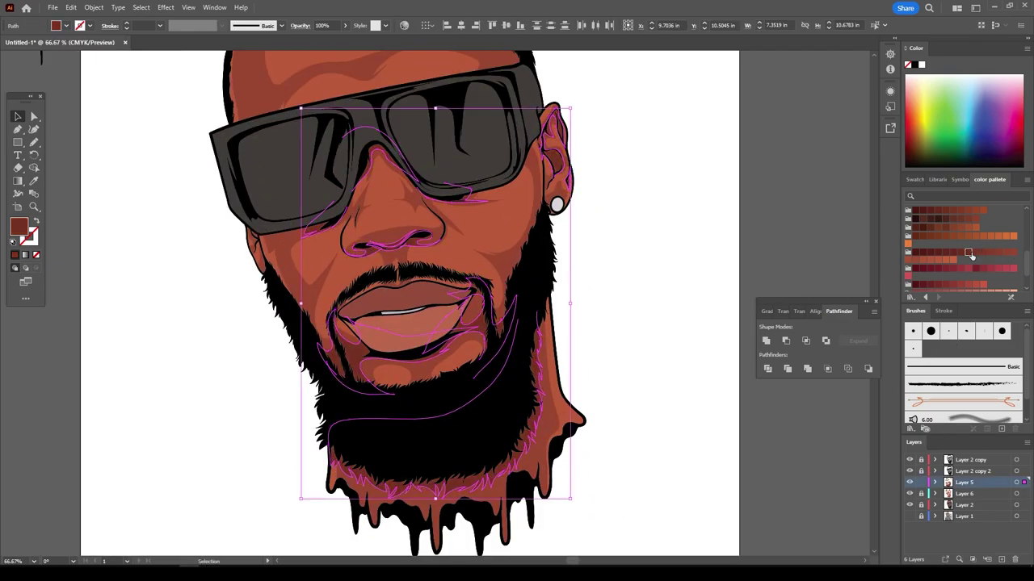
{"action": "scroll", "coordinate": [715, 436], "scroll_direction": "down", "scroll_amount": 2}
{"action": "left_click", "coordinate": [715, 437]}
{"action": "key", "text": "ctrl+equal"}
{"action": "left_click", "coordinate": [964, 505]}
{"action": "key", "text": "ctrl+l"}
{"action": "left_click", "coordinate": [908, 259]}
{"action": "scroll", "coordinate": [542, 414], "scroll_direction": "up", "scroll_amount": 4, "text": "alt"}
{"action": "key", "text": "n"}
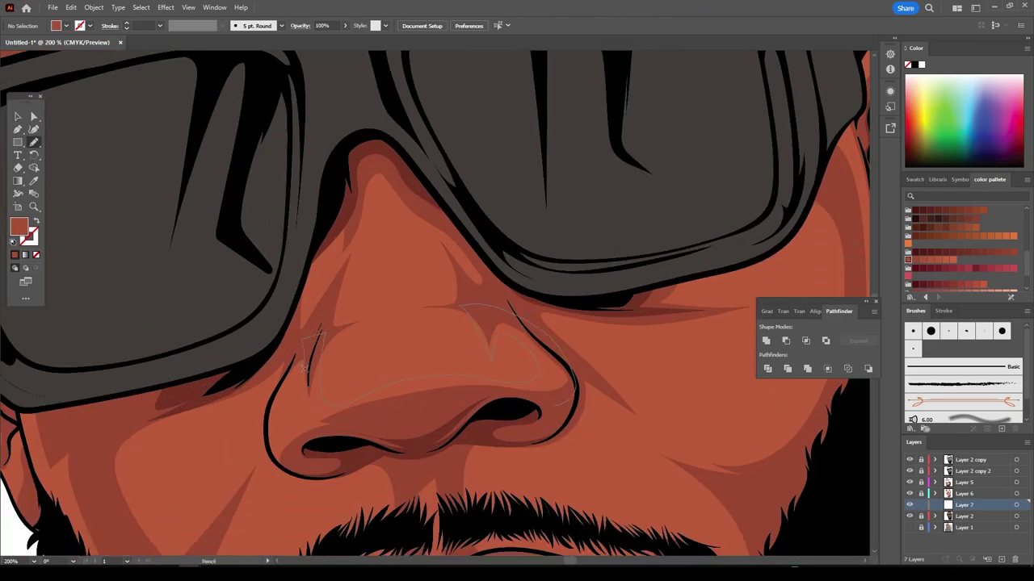
- Recolour the nose shape with a palette swatch, then deselect it
{"action": "key", "text": "ctrl+0"}
{"action": "scroll", "coordinate": [415, 300], "scroll_direction": "up", "scroll_amount": 5, "text": "alt"}
{"action": "key", "text": "v"}
{"action": "left_click", "coordinate": [367, 388]}
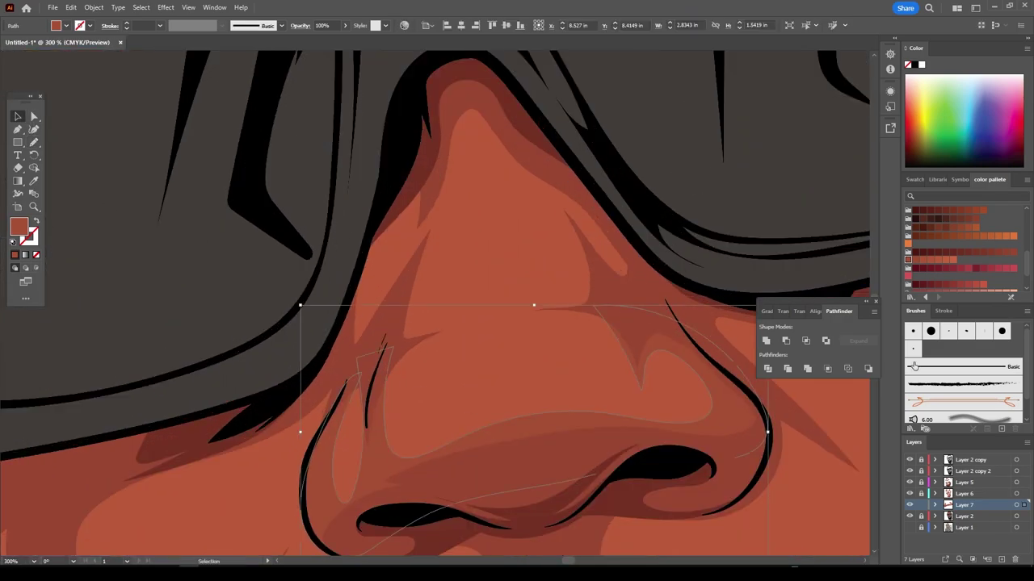
{"action": "left_click", "coordinate": [917, 260]}
{"action": "key", "text": "ctrl+shift+a"}
{"action": "scroll", "coordinate": [708, 468], "scroll_direction": "down", "scroll_amount": 3, "text": "alt"}
{"action": "scroll", "coordinate": [759, 553], "scroll_direction": "up", "scroll_amount": 3, "text": "alt"}
- Draw a light freehand highlight shape on the nose with the Pencil
{"action": "key", "text": "n"}
{"action": "left_click_drag", "start_coordinate": [416, 218], "coordinate": [416, 226]}
{"action": "left_click_drag", "start_coordinate": [634, 343], "coordinate": [509, 315]}
{"action": "left_click_drag", "start_coordinate": [518, 170], "coordinate": [631, 340]}
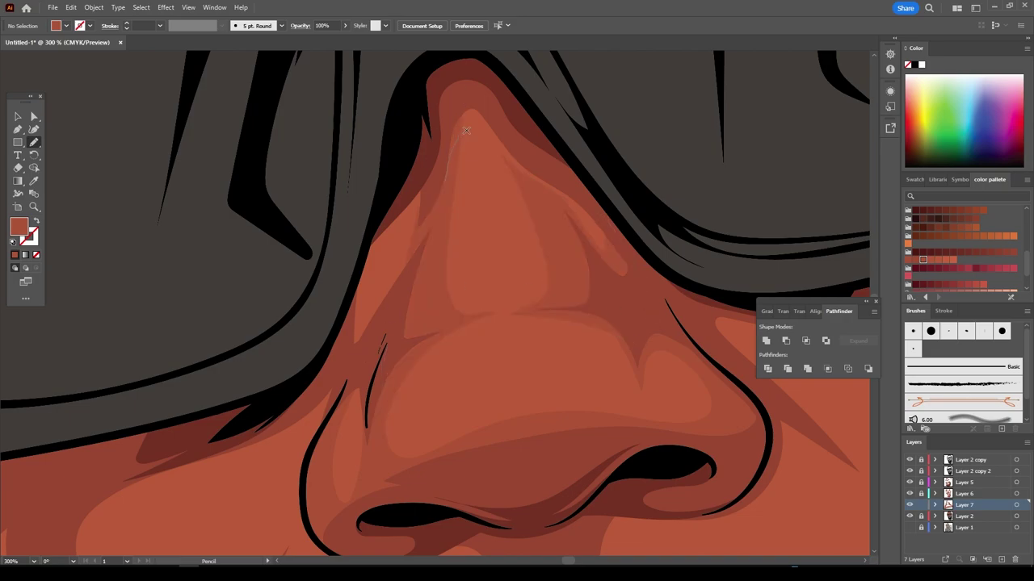
{"action": "scroll", "coordinate": [386, 359], "scroll_direction": "down", "scroll_amount": 5}
{"action": "scroll", "coordinate": [484, 371], "scroll_direction": "up", "scroll_amount": 5}
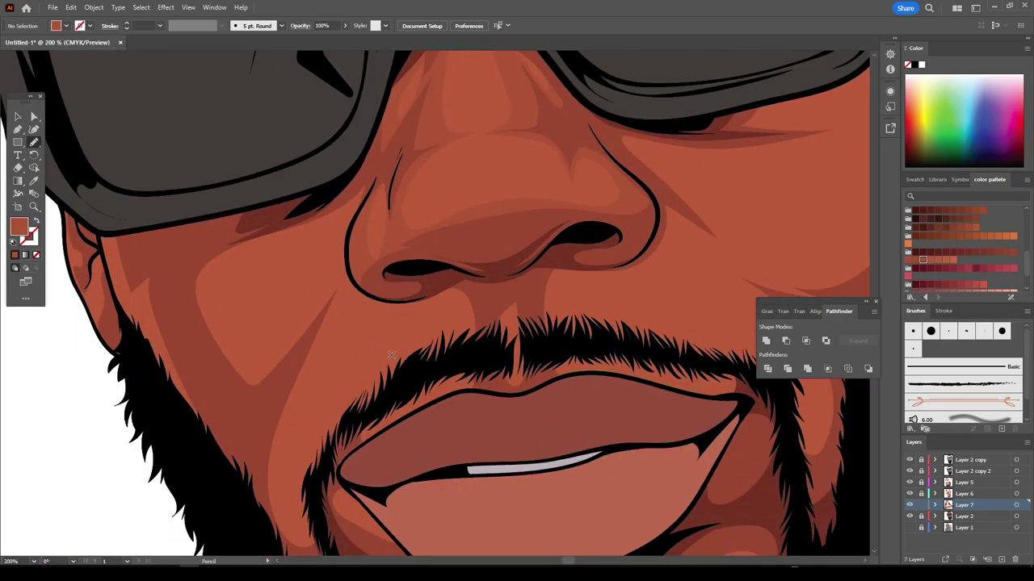
{"action": "scroll", "coordinate": [545, 349], "scroll_direction": "down", "scroll_amount": 1}
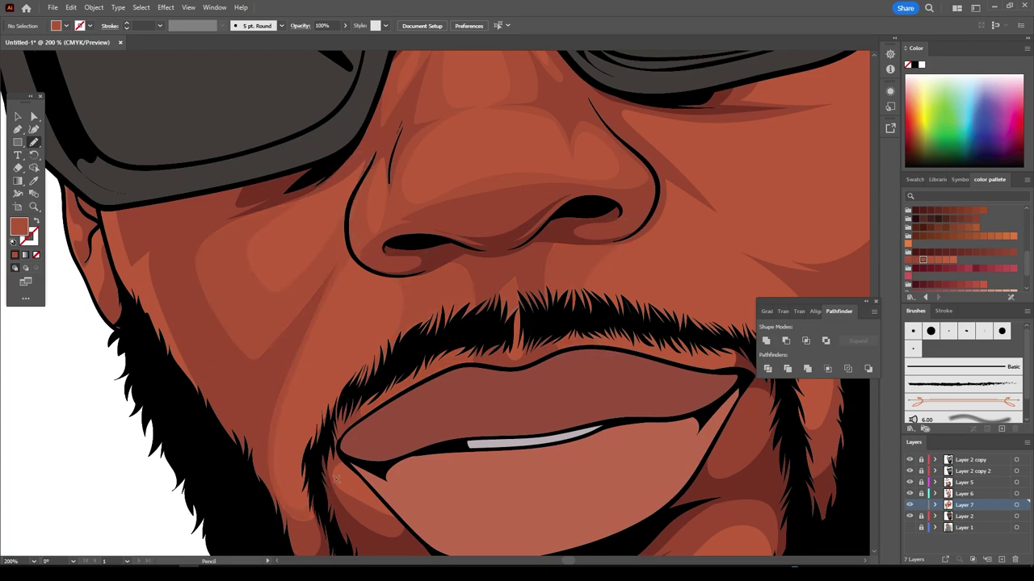
{"action": "scroll", "coordinate": [327, 356], "scroll_direction": "down", "scroll_amount": 1}
{"action": "scroll", "coordinate": [343, 452], "scroll_direction": "down", "scroll_amount": 1}
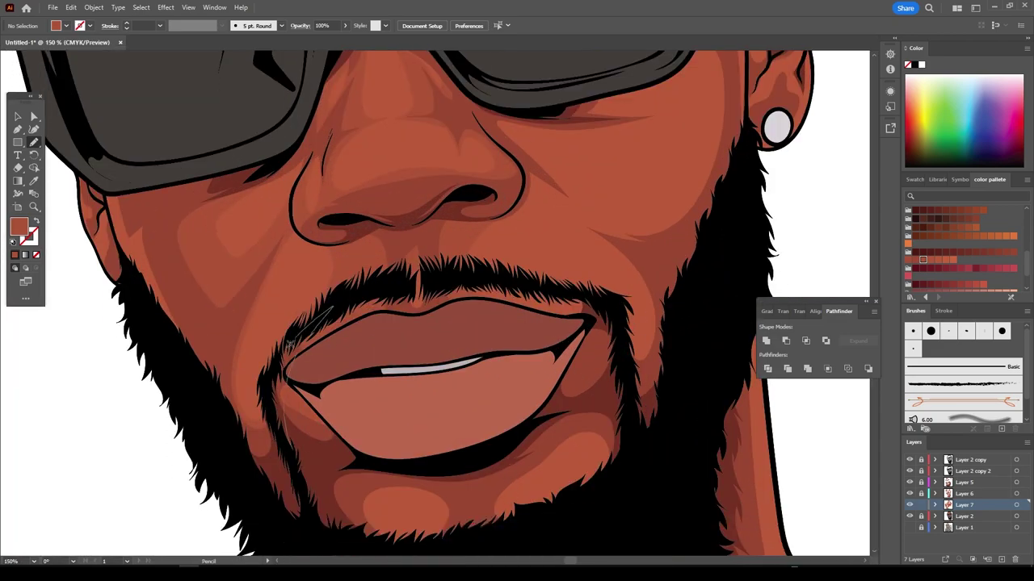
{"action": "scroll", "coordinate": [613, 485], "scroll_direction": "down", "scroll_amount": 5}
{"action": "scroll", "coordinate": [442, 501], "scroll_direction": "up", "scroll_amount": 5}
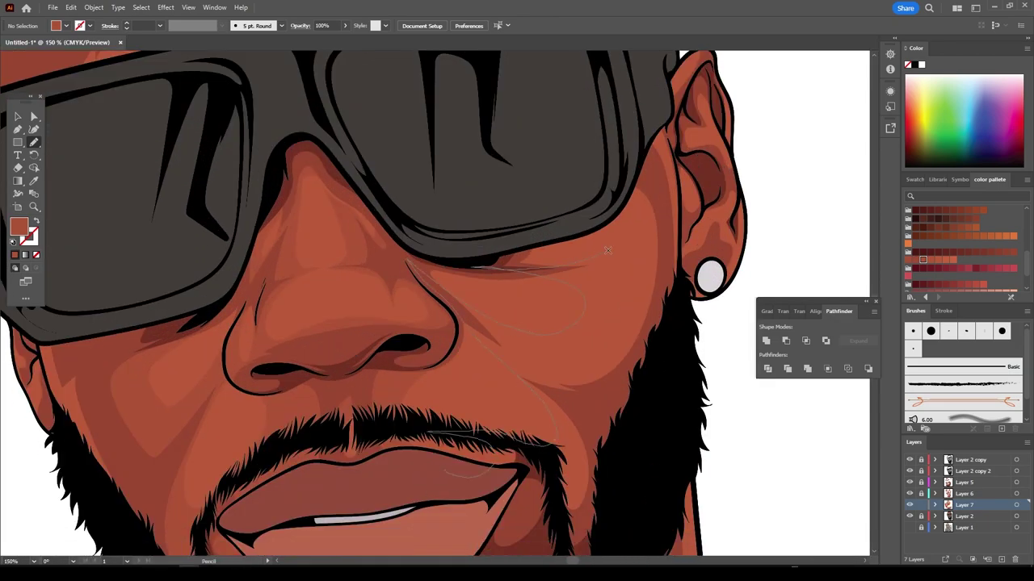
{"action": "scroll", "coordinate": [607, 250], "scroll_direction": "down", "scroll_amount": 2}
{"action": "scroll", "coordinate": [572, 356], "scroll_direction": "up", "scroll_amount": 2}
- Draw a closed darker shading shape over the forehead
{"action": "left_click_drag", "start_coordinate": [402, 307], "coordinate": [300, 78]}
{"action": "left_click_drag", "start_coordinate": [363, 265], "coordinate": [347, 121]}
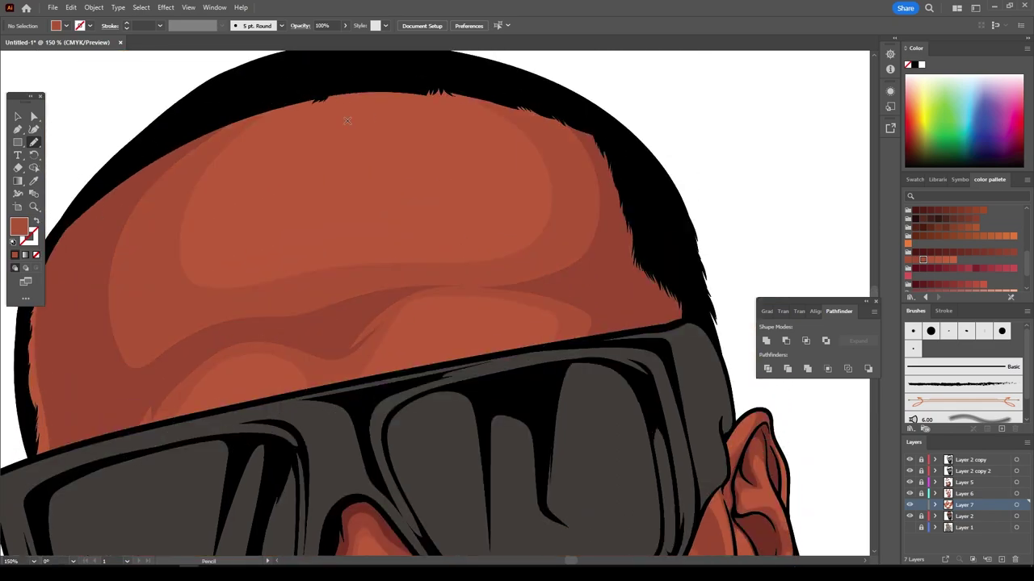
{"action": "scroll", "coordinate": [622, 363], "scroll_direction": "down", "scroll_amount": 5}
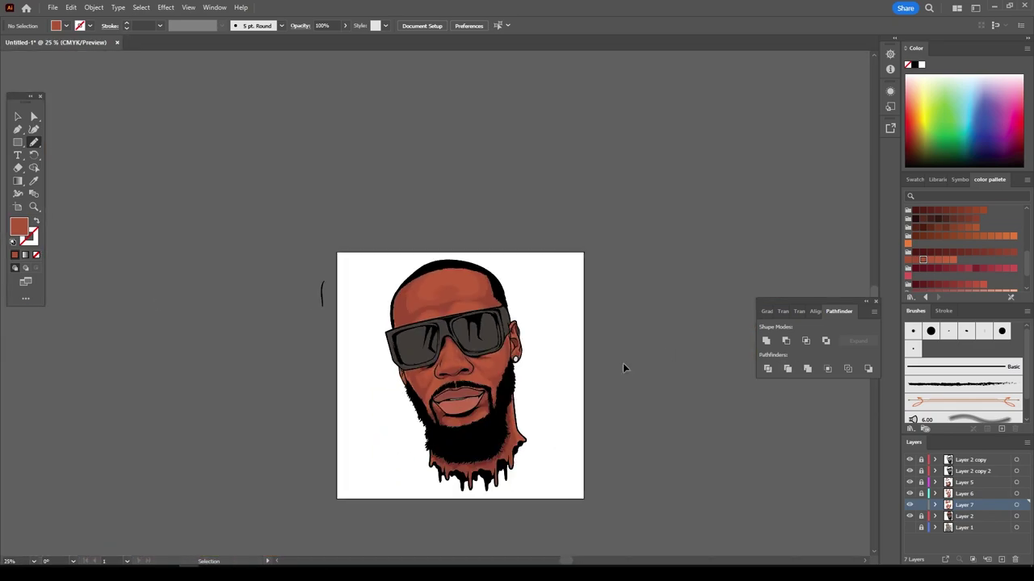
{"action": "scroll", "coordinate": [665, 344], "scroll_direction": "up", "scroll_amount": 3}
{"action": "scroll", "coordinate": [621, 314], "scroll_direction": "down", "scroll_amount": 1}
{"action": "scroll", "coordinate": [601, 333], "scroll_direction": "down", "scroll_amount": 1}
{"action": "scroll", "coordinate": [601, 333], "scroll_direction": "up", "scroll_amount": 2}
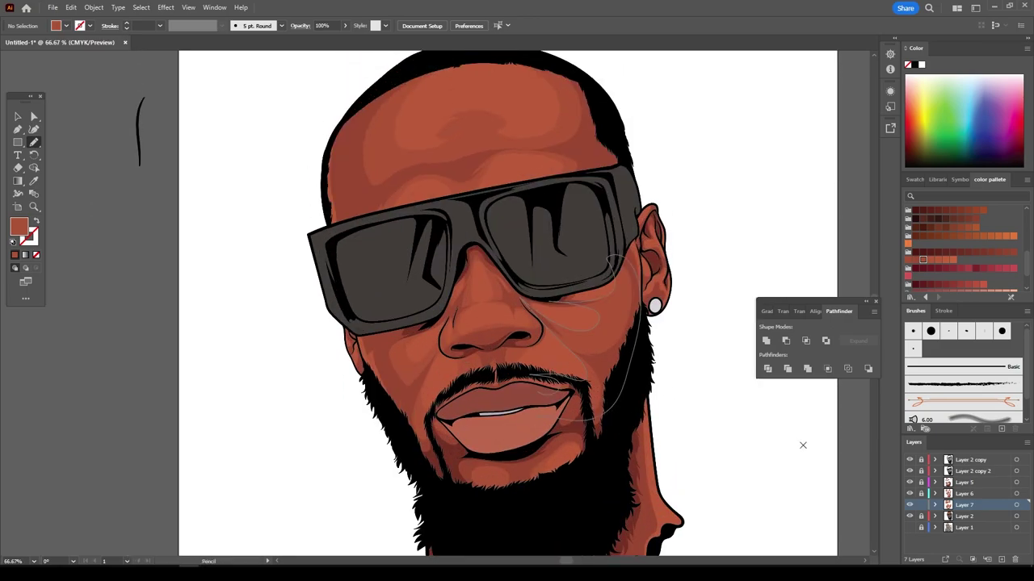
{"action": "scroll", "coordinate": [751, 412], "scroll_direction": "down", "scroll_amount": 1}
- Add a new layer and draw a first highlight shape on the forehead
{"action": "left_click", "coordinate": [952, 514]}
{"action": "key", "text": "ctrl+l"}
{"action": "scroll", "coordinate": [606, 296], "scroll_direction": "up", "scroll_amount": 3}
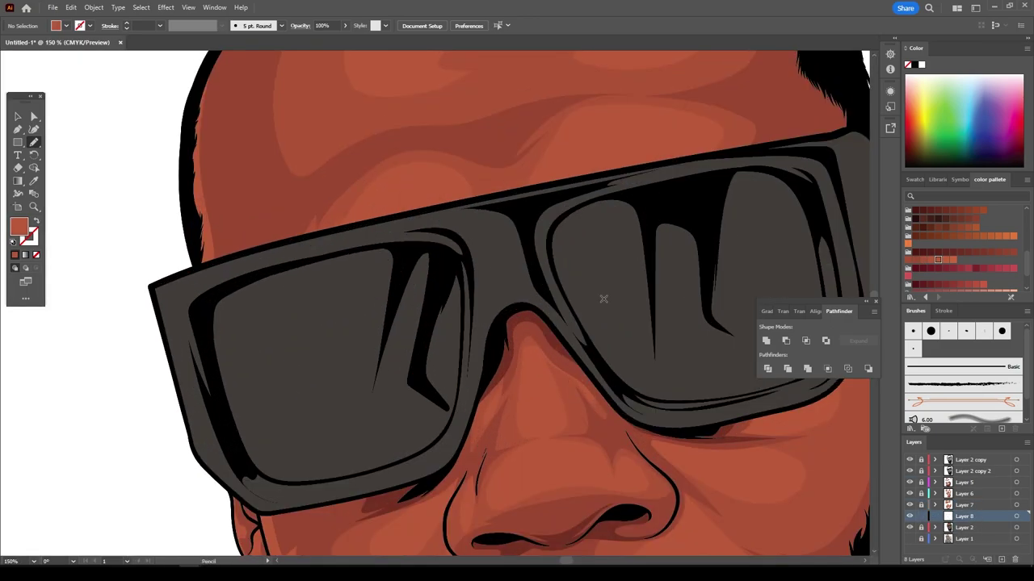
{"action": "scroll", "coordinate": [607, 295], "scroll_direction": "up", "scroll_amount": 3}
{"action": "left_click_drag", "start_coordinate": [702, 242], "coordinate": [640, 227]}
{"action": "key", "text": "v"}
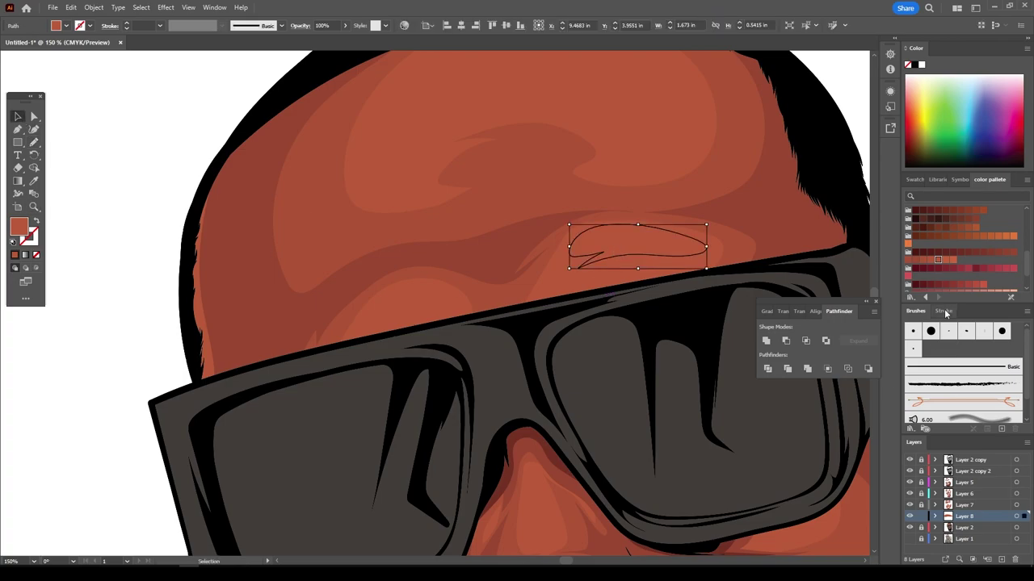
{"action": "scroll", "coordinate": [623, 439], "scroll_direction": "down", "scroll_amount": 2}
{"action": "scroll", "coordinate": [623, 439], "scroll_direction": "up", "scroll_amount": 3}
- Draw light highlight shapes above the glasses and across the forehead
{"action": "key", "text": "n"}
{"action": "scroll", "coordinate": [292, 385], "scroll_direction": "up", "scroll_amount": 2}
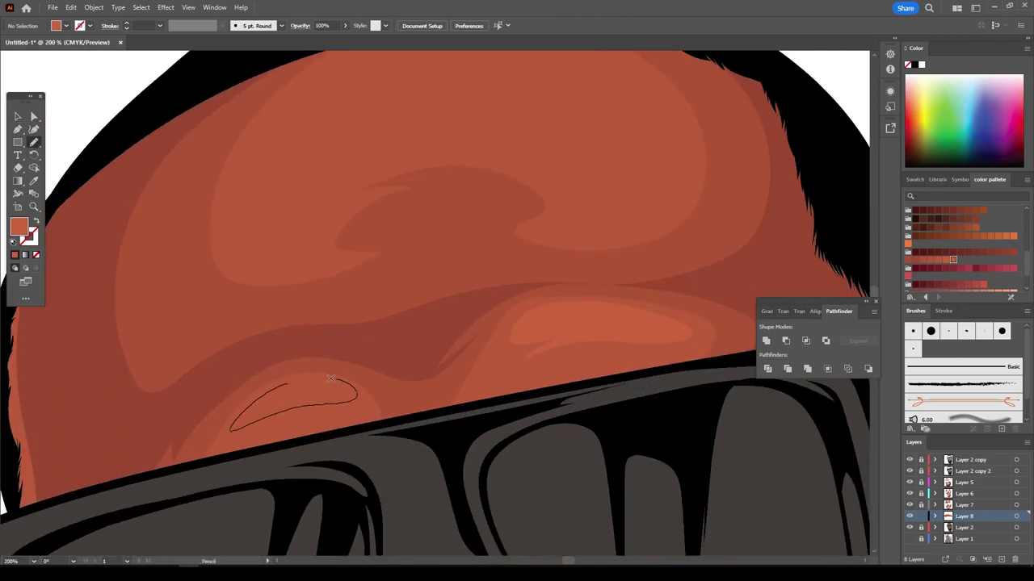
{"action": "left_click_drag", "start_coordinate": [347, 385], "coordinate": [287, 386]}
{"action": "scroll", "coordinate": [296, 417], "scroll_direction": "up", "scroll_amount": 2}
{"action": "scroll", "coordinate": [266, 304], "scroll_direction": "up", "scroll_amount": 2}
{"action": "left_click_drag", "start_coordinate": [272, 228], "coordinate": [520, 139]}
{"action": "scroll", "coordinate": [638, 397], "scroll_direction": "down", "scroll_amount": 3}
{"action": "scroll", "coordinate": [381, 315], "scroll_direction": "up", "scroll_amount": 3}
- Draw a closed light highlight along the nose bridge
{"action": "left_click_drag", "start_coordinate": [327, 360], "coordinate": [403, 310]}
{"action": "left_click_drag", "start_coordinate": [363, 250], "coordinate": [360, 285]}
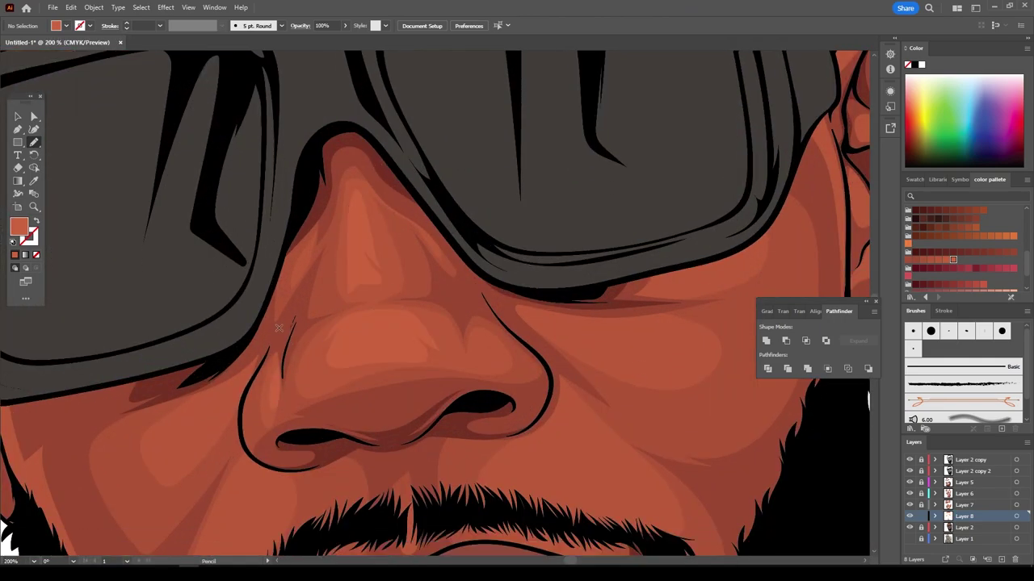
{"action": "scroll", "coordinate": [279, 327], "scroll_direction": "down", "scroll_amount": 3}
{"action": "scroll", "coordinate": [492, 377], "scroll_direction": "up", "scroll_amount": 3}
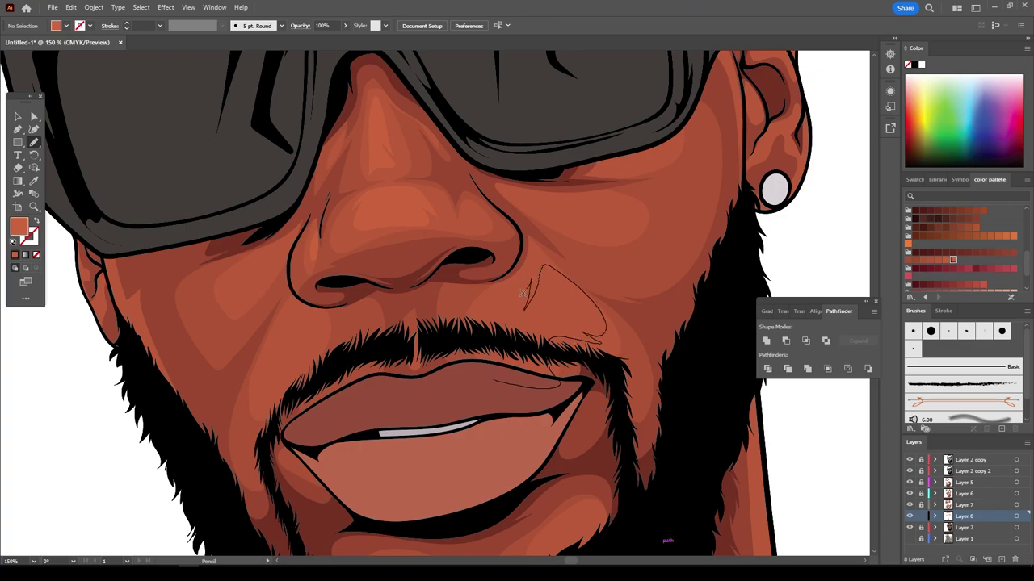
{"action": "left_click_drag", "start_coordinate": [523, 293], "coordinate": [524, 292]}
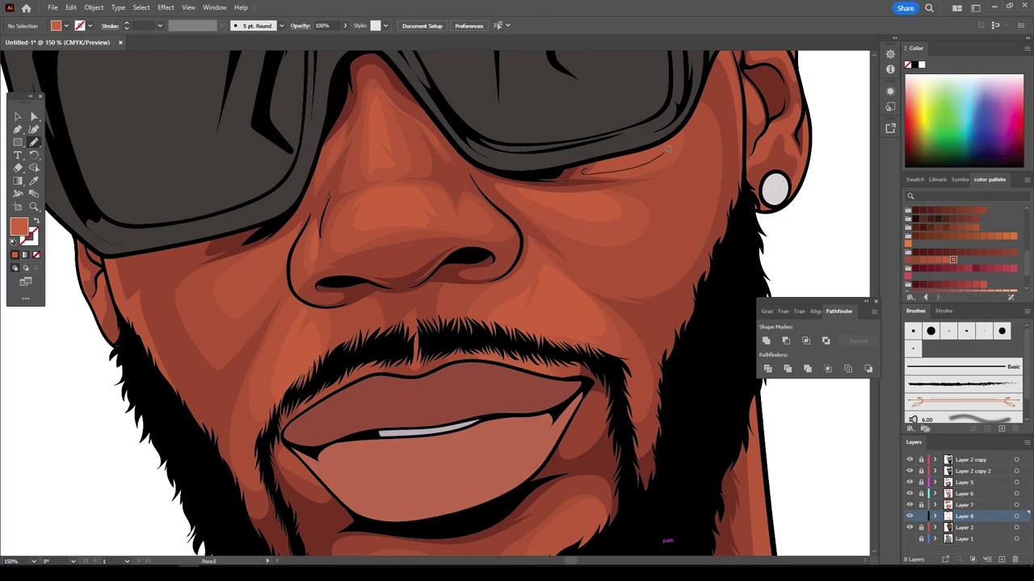
- Zoom out and back in to review the whole portrait, then make Layer 5 active
{"action": "key", "text": "ctrl+minus"}
{"action": "key", "text": "ctrl+minus"}
{"action": "key", "text": "ctrl+minus"}
{"action": "key", "text": "ctrl+plus"}
{"action": "key", "text": "ctrl+plus"}
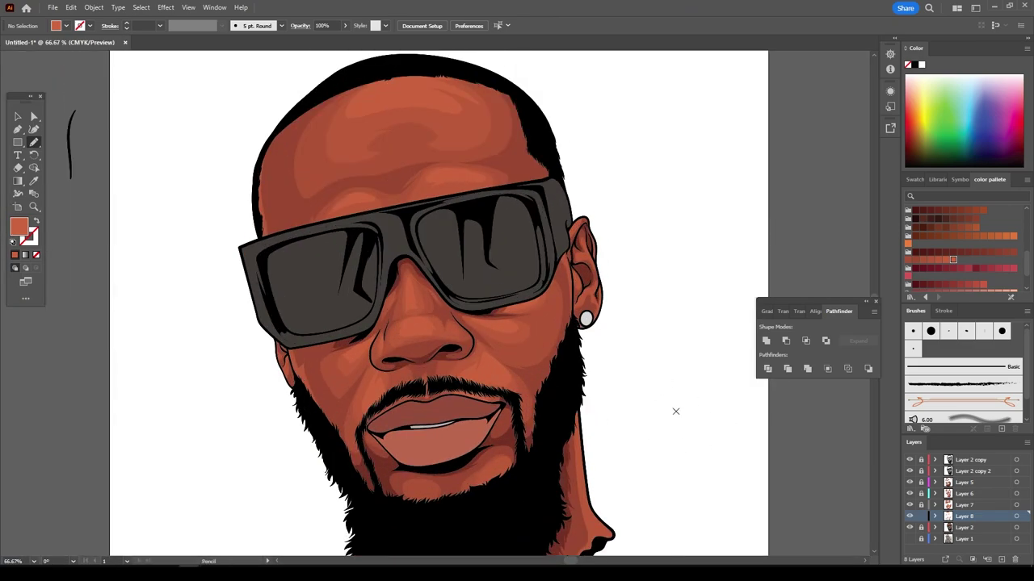
{"action": "key", "text": "ctrl+minus"}
{"action": "key", "text": "ctrl+plus"}
{"action": "key", "text": "ctrl+plus"}
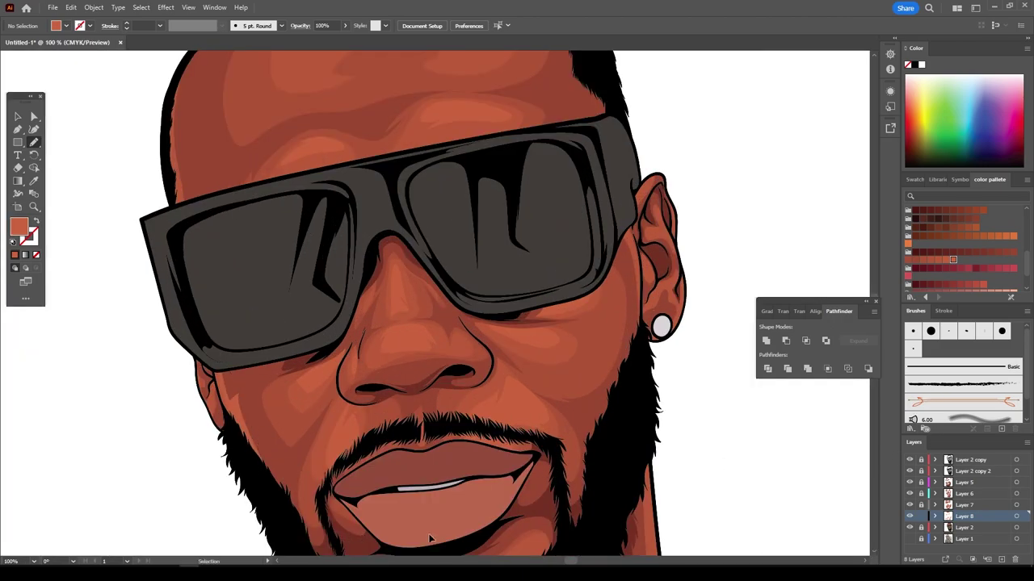
{"action": "key", "text": "ctrl+minus"}
{"action": "key", "text": "ctrl+plus"}
{"action": "key", "text": "ctrl+minus"}
{"action": "key", "text": "ctrl+minus"}
{"action": "key", "text": "ctrl+minus"}
{"action": "key", "text": "ctrl+plus"}
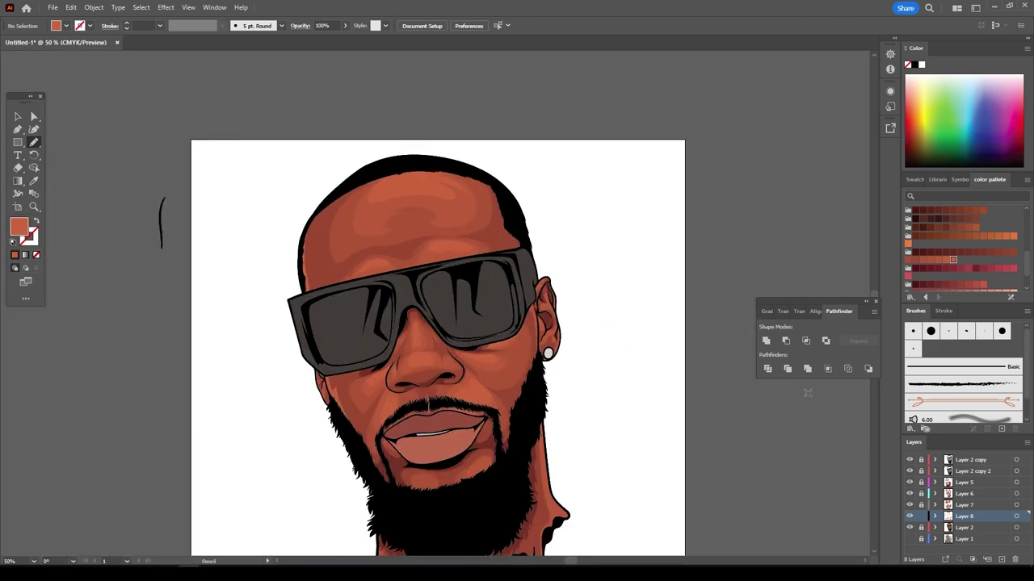
{"action": "left_click", "coordinate": [961, 482]}
- Draw thick black lines along the nose and nose bridge
{"action": "scroll", "coordinate": [449, 299], "scroll_direction": "up", "scroll_amount": 6}
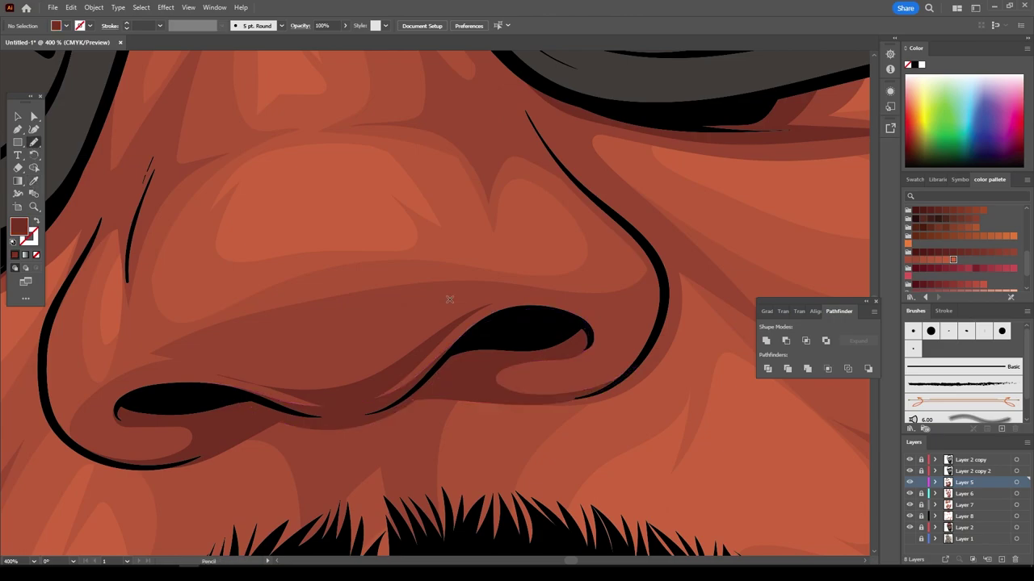
{"action": "left_click_drag", "start_coordinate": [637, 326], "coordinate": [638, 326]}
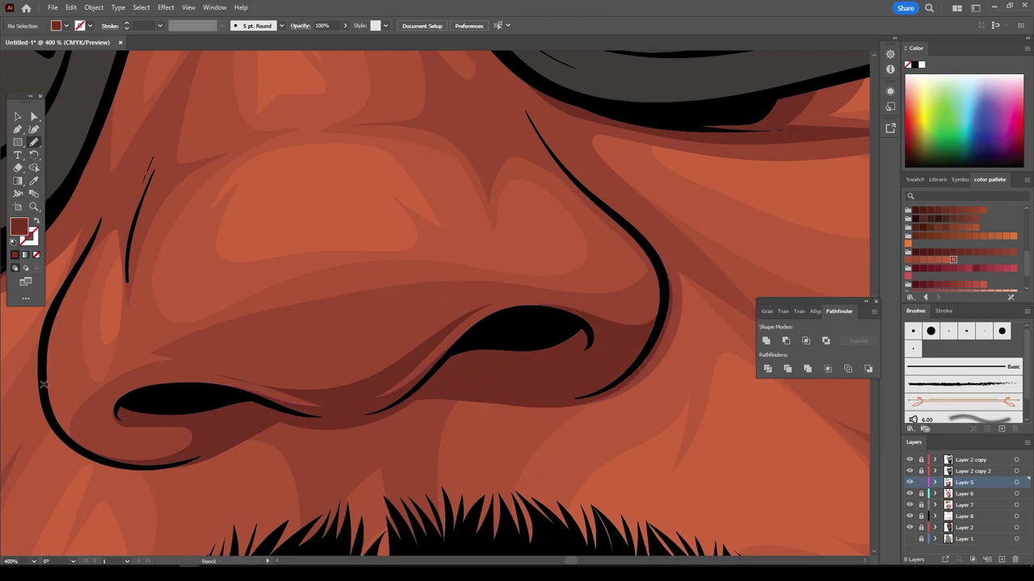
{"action": "left_click_drag", "start_coordinate": [249, 397], "coordinate": [248, 397]}
{"action": "scroll", "coordinate": [323, 364], "scroll_direction": "down", "scroll_amount": 5}
{"action": "scroll", "coordinate": [323, 363], "scroll_direction": "up", "scroll_amount": 6}
{"action": "left_click_drag", "start_coordinate": [348, 249], "coordinate": [415, 376]}
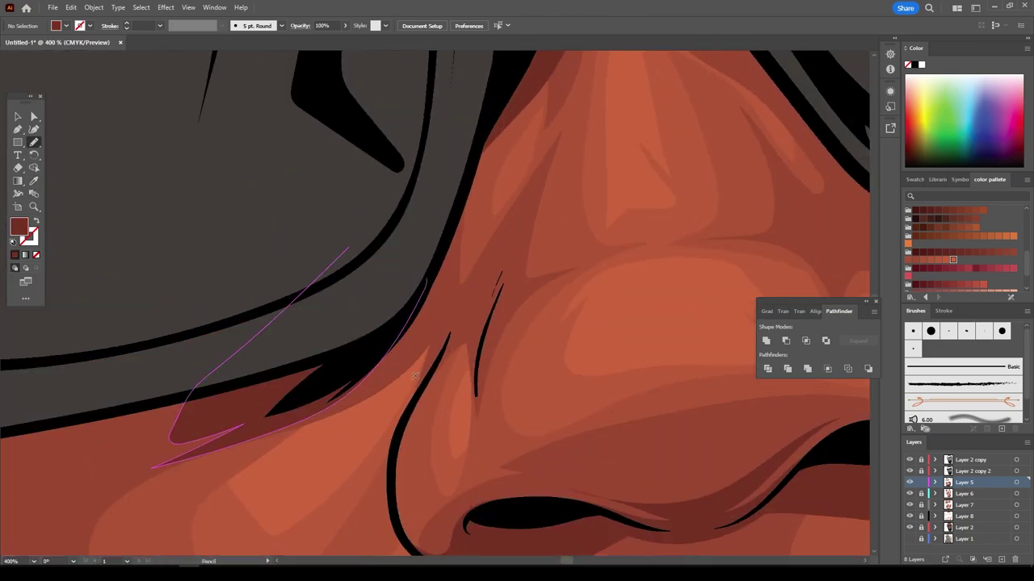
{"action": "scroll", "coordinate": [457, 308], "scroll_direction": "down", "scroll_amount": 6}
{"action": "left_click_drag", "start_coordinate": [457, 307], "coordinate": [470, 292]}
{"action": "scroll", "coordinate": [547, 389], "scroll_direction": "up", "scroll_amount": 5}
{"action": "scroll", "coordinate": [602, 464], "scroll_direction": "down", "scroll_amount": 5}
{"action": "scroll", "coordinate": [436, 335], "scroll_direction": "up", "scroll_amount": 5}
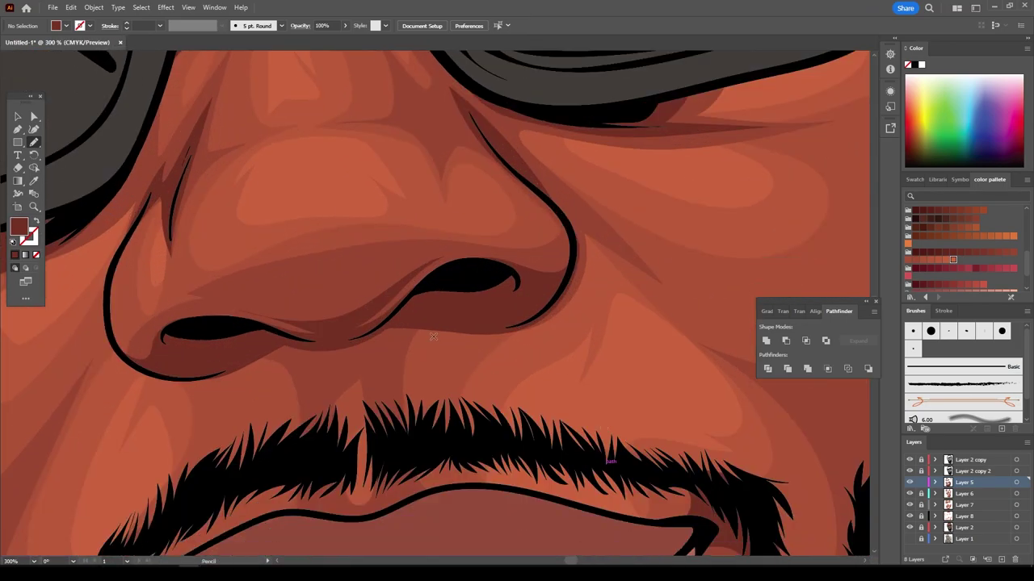
- Add dark shading between the nostrils and black mustache strands from the lip corner
{"action": "left_click_drag", "start_coordinate": [315, 376], "coordinate": [417, 326]}
{"action": "left_click_drag", "start_coordinate": [251, 422], "coordinate": [251, 423]}
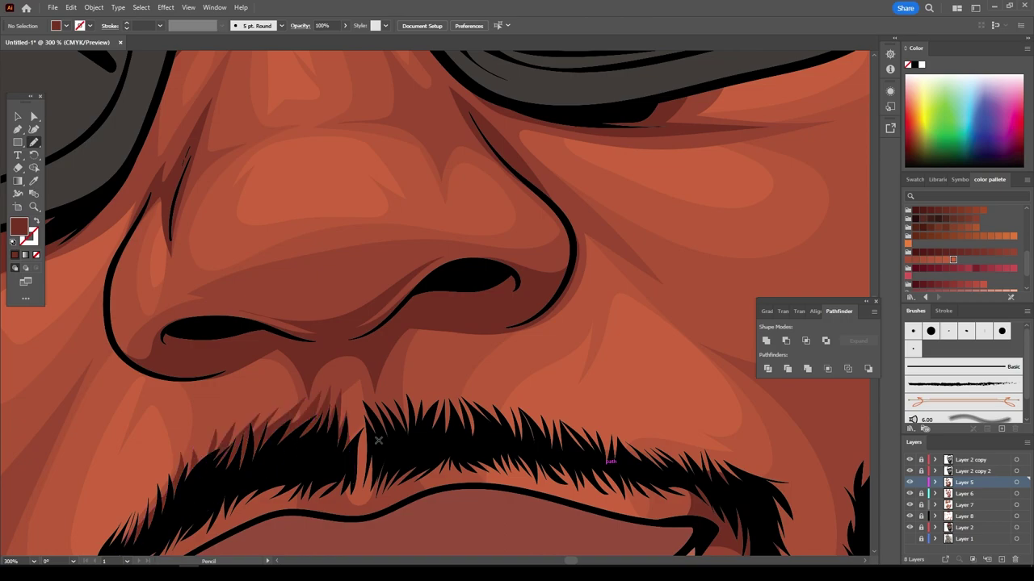
{"action": "left_click_drag", "start_coordinate": [416, 378], "coordinate": [416, 378]}
{"action": "scroll", "coordinate": [452, 371], "scroll_direction": "down", "scroll_amount": 5}
{"action": "scroll", "coordinate": [538, 357], "scroll_direction": "down", "scroll_amount": 2}
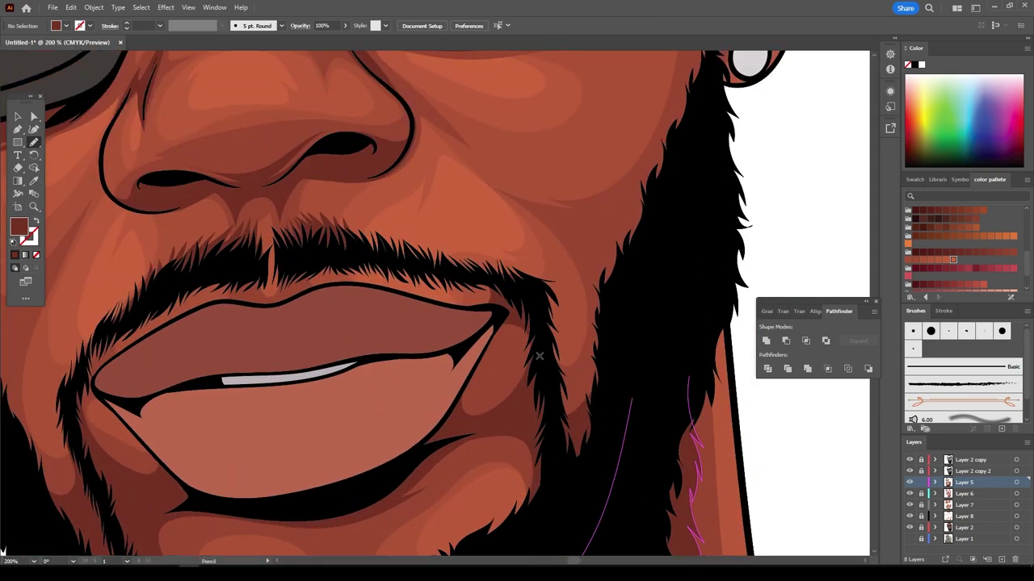
{"action": "left_click_drag", "start_coordinate": [509, 339], "coordinate": [420, 257]}
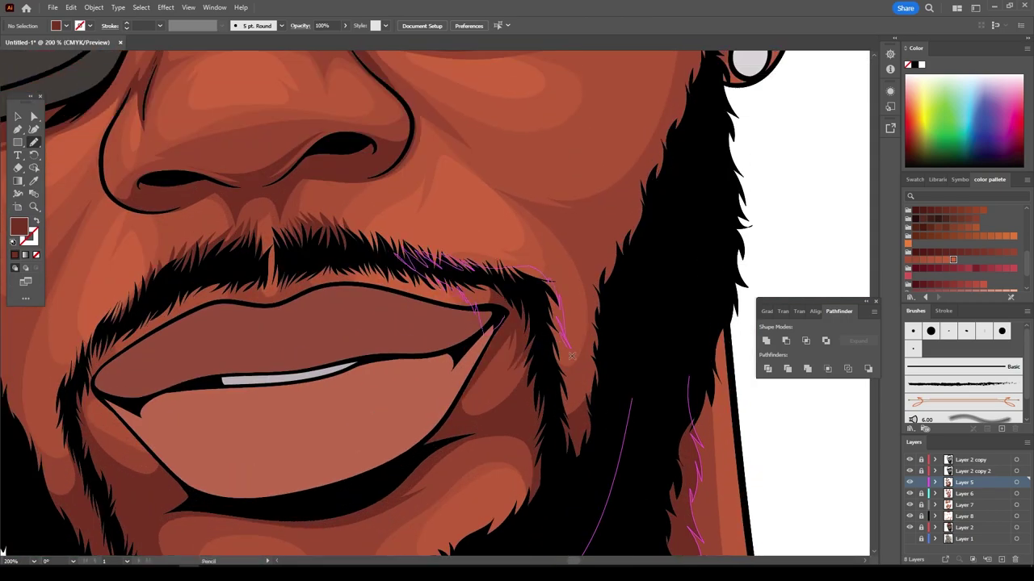
{"action": "scroll", "coordinate": [500, 387], "scroll_direction": "down", "scroll_amount": 2}
{"action": "scroll", "coordinate": [321, 434], "scroll_direction": "up", "scroll_amount": 2}
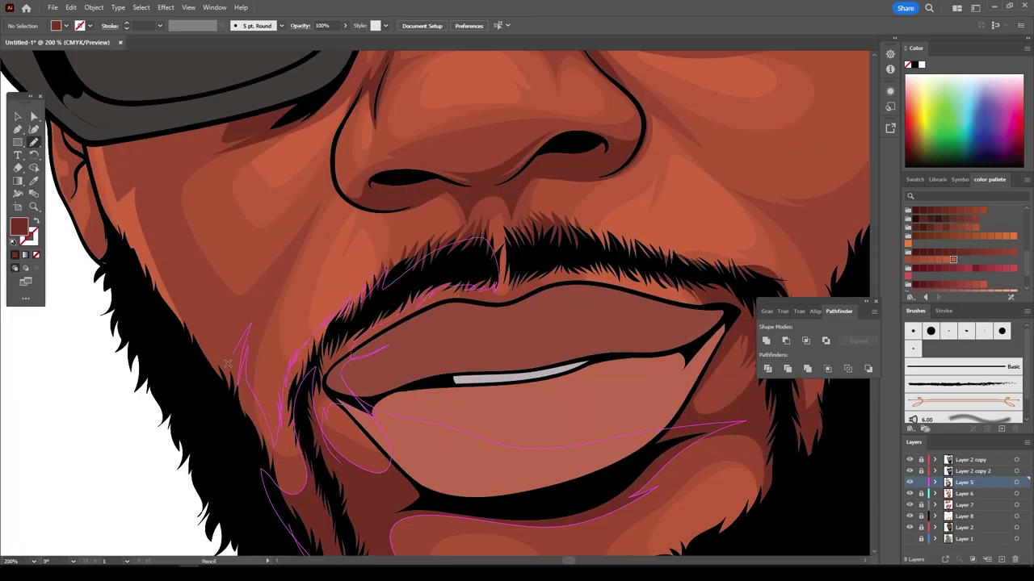
{"action": "scroll", "coordinate": [108, 199], "scroll_direction": "down", "scroll_amount": 5}
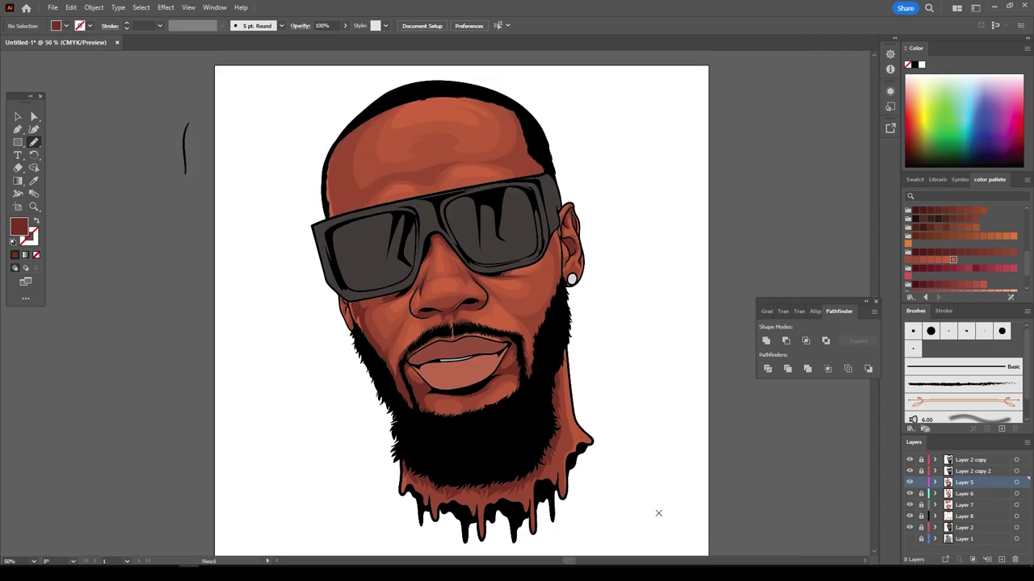
{"action": "scroll", "coordinate": [314, 407], "scroll_direction": "up", "scroll_amount": 4}
- Draw a dark edge along the forehead side and a crease line on the nose
{"action": "left_click_drag", "start_coordinate": [276, 422], "coordinate": [314, 408]}
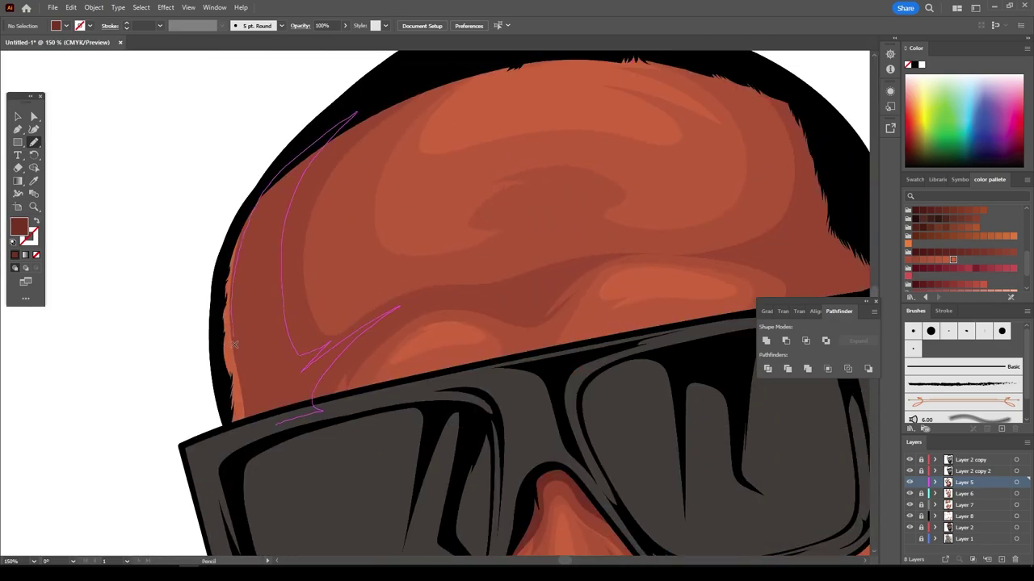
{"action": "left_click_drag", "start_coordinate": [290, 342], "coordinate": [238, 258]}
{"action": "scroll", "coordinate": [238, 259], "scroll_direction": "down", "scroll_amount": 4}
{"action": "scroll", "coordinate": [329, 418], "scroll_direction": "up", "scroll_amount": 6}
{"action": "left_click_drag", "start_coordinate": [315, 340], "coordinate": [225, 260]}
{"action": "scroll", "coordinate": [254, 336], "scroll_direction": "down", "scroll_amount": 5}
{"action": "scroll", "coordinate": [484, 162], "scroll_direction": "up", "scroll_amount": 4}
- Draw shading near the forehead edge and along the jaw, closing the dark cheek shape
{"action": "left_click_drag", "start_coordinate": [525, 273], "coordinate": [437, 275]}
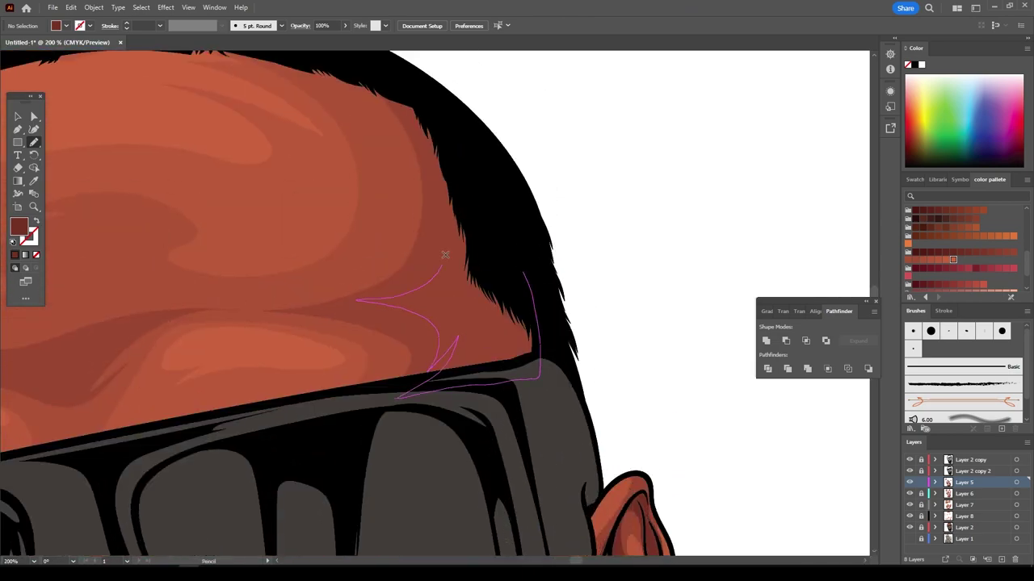
{"action": "scroll", "coordinate": [437, 274], "scroll_direction": "down", "scroll_amount": 5}
{"action": "scroll", "coordinate": [593, 433], "scroll_direction": "up", "scroll_amount": 4}
{"action": "left_click_drag", "start_coordinate": [493, 506], "coordinate": [492, 507]}
{"action": "scroll", "coordinate": [493, 505], "scroll_direction": "down", "scroll_amount": 5}
{"action": "scroll", "coordinate": [670, 335], "scroll_direction": "up", "scroll_amount": 4}
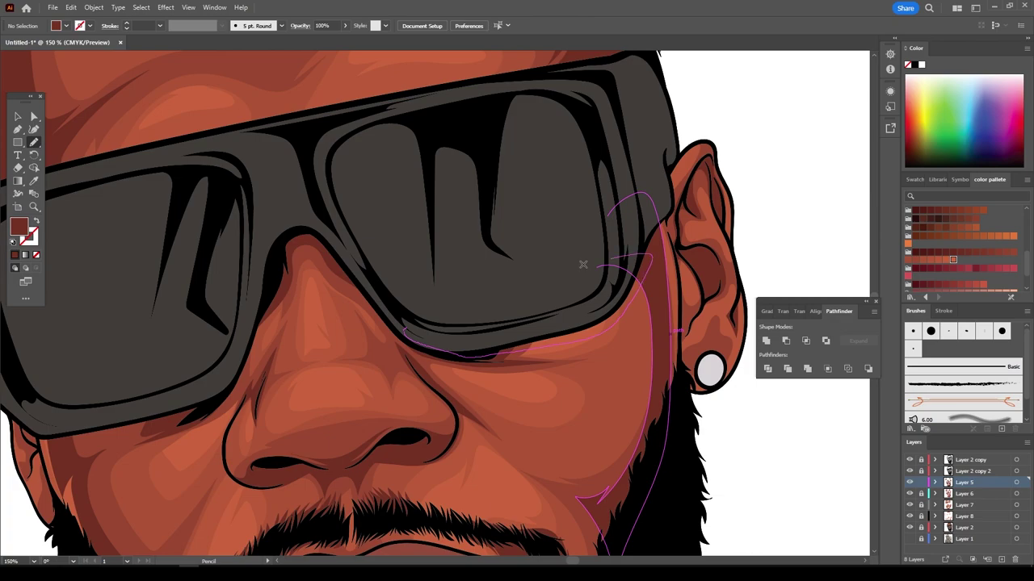
{"action": "left_click_drag", "start_coordinate": [640, 254], "coordinate": [640, 254]}
{"action": "scroll", "coordinate": [695, 519], "scroll_direction": "down", "scroll_amount": 5}
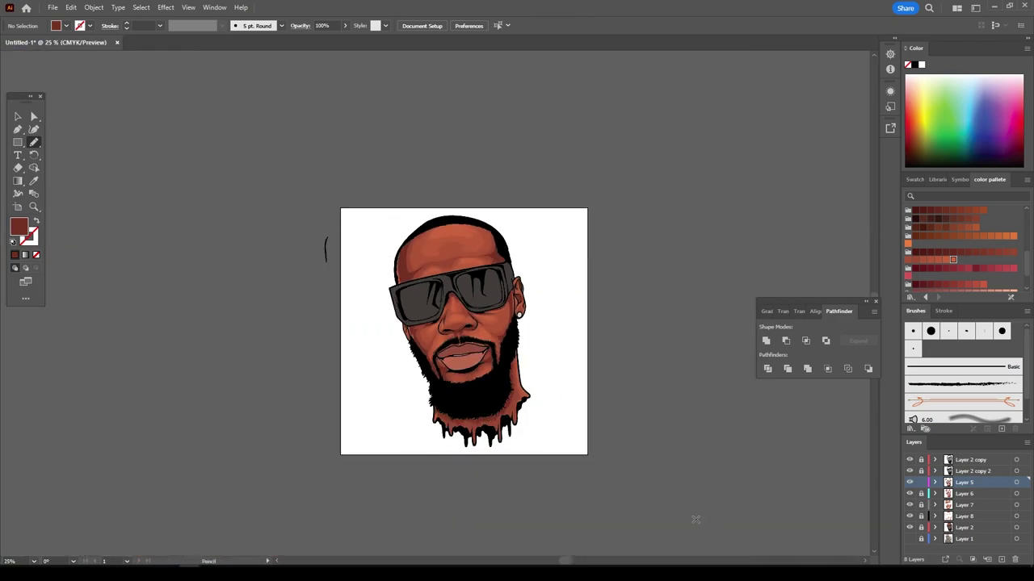
{"action": "scroll", "coordinate": [695, 519], "scroll_direction": "up", "scroll_amount": 4}
{"action": "scroll", "coordinate": [680, 496], "scroll_direction": "up", "scroll_amount": 1}
- On Layer 2 copy 2, sketch a shading shape over the glasses and check the sunglasses artwork
{"action": "left_click", "coordinate": [925, 472]}
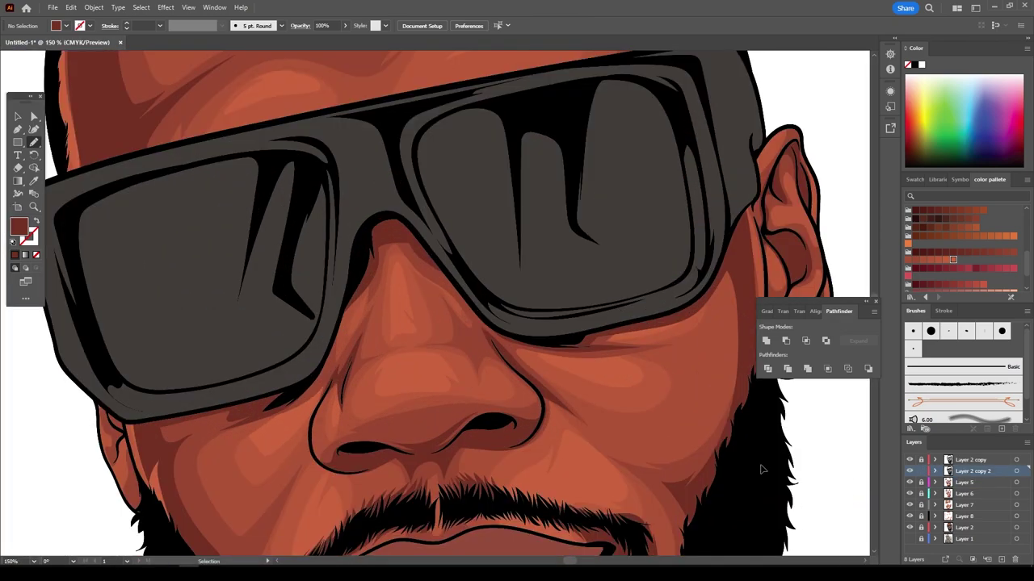
{"action": "scroll", "coordinate": [762, 468], "scroll_direction": "up", "scroll_amount": 3}
{"action": "mouse_move", "coordinate": [44, 323]}
{"action": "left_mouse_down"}
{"action": "mouse_move", "coordinate": [728, 215]}
{"action": "mouse_move", "coordinate": [48, 285]}
{"action": "left_mouse_up"}
{"action": "left_click", "coordinate": [18, 117]}
{"action": "scroll", "coordinate": [436, 307], "scroll_direction": "left", "scroll_amount": 2}
{"action": "left_click", "coordinate": [105, 355]}
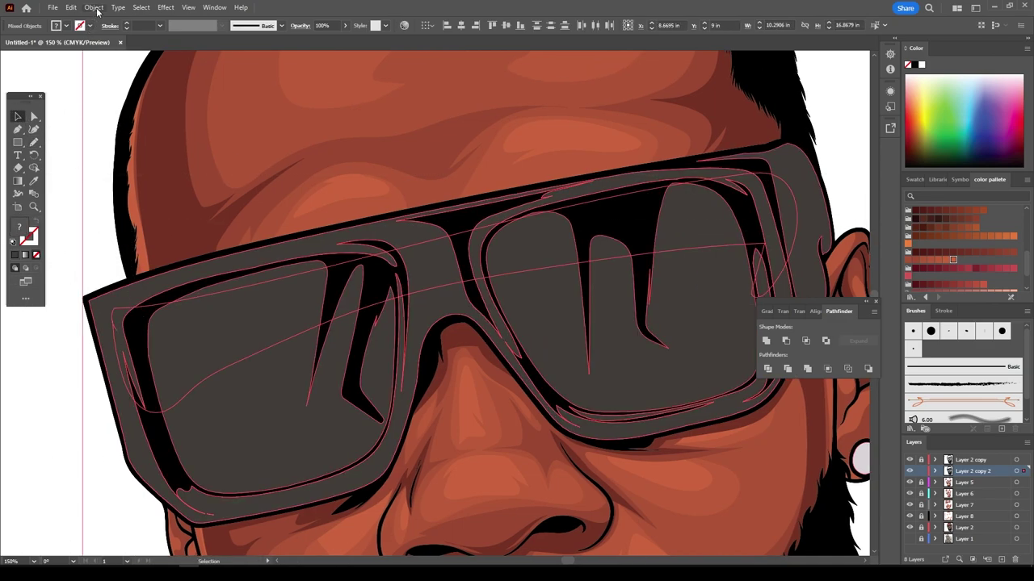
{"action": "key", "text": "ctrl+minus"}
{"action": "key", "text": "ctrl+minus"}
{"action": "key", "text": "ctrl+minus"}
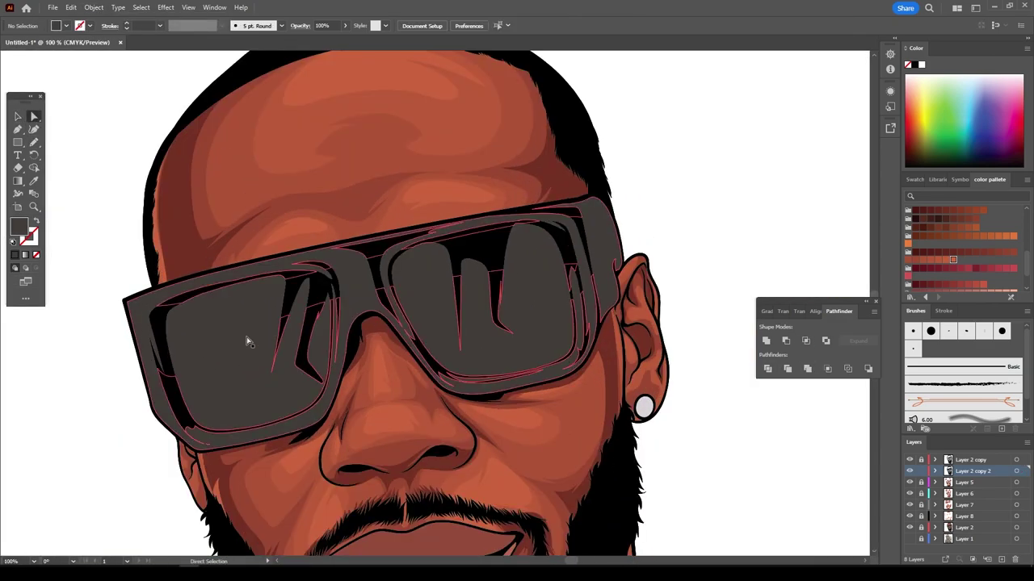
{"action": "left_click", "coordinate": [237, 347]}
{"action": "key", "text": "ctrl+plus"}
{"action": "key", "text": "ctrl+plus"}
{"action": "key", "text": "ctrl+plus"}
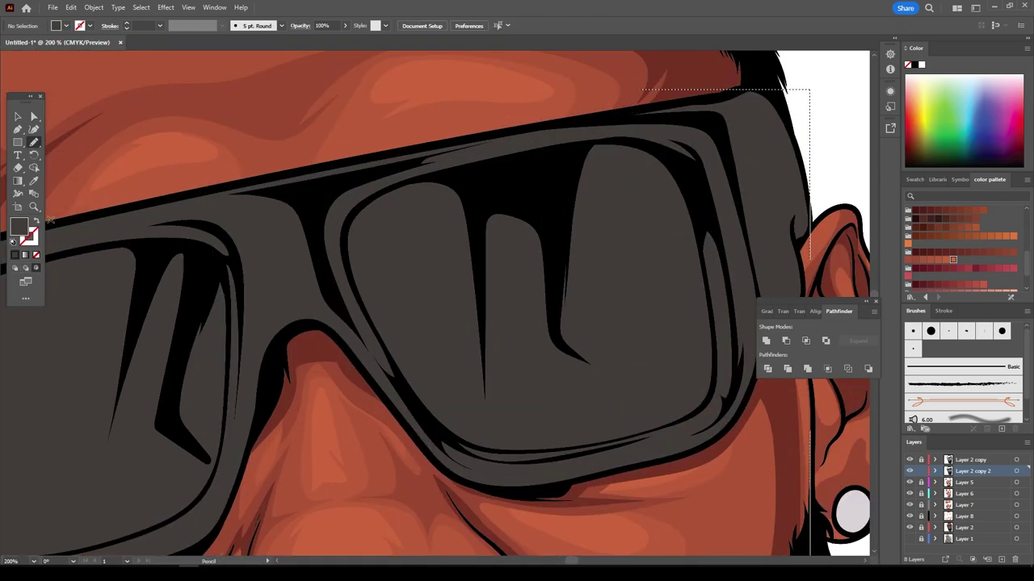
- Pick a darker fill colour and draw a dark reflection band across the lens
{"action": "double_click", "coordinate": [18, 226]}
{"action": "left_click", "coordinate": [922, 323]}
{"action": "scroll", "coordinate": [762, 376], "scroll_direction": "right", "scroll_amount": 2}
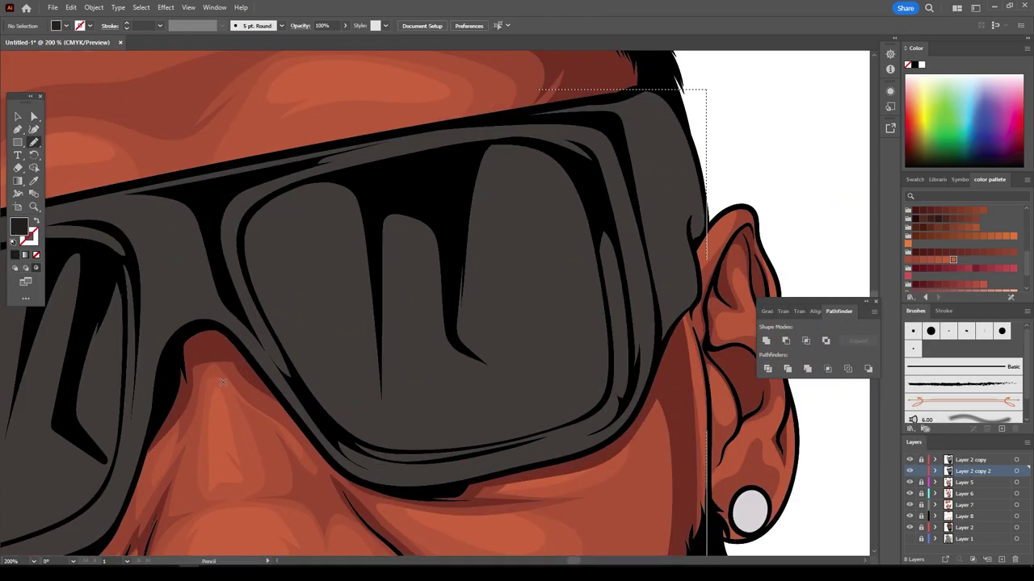
{"action": "left_click_drag", "start_coordinate": [358, 369], "coordinate": [602, 401]}
{"action": "mouse_move", "coordinate": [630, 195]}
{"action": "left_mouse_down"}
{"action": "mouse_move", "coordinate": [258, 292]}
{"action": "mouse_move", "coordinate": [239, 334]}
{"action": "left_mouse_up"}
{"action": "key", "text": "ctrl+0"}
{"action": "key", "text": "ctrl+plus"}
{"action": "key", "text": "ctrl+plus"}
{"action": "key", "text": "ctrl+plus"}
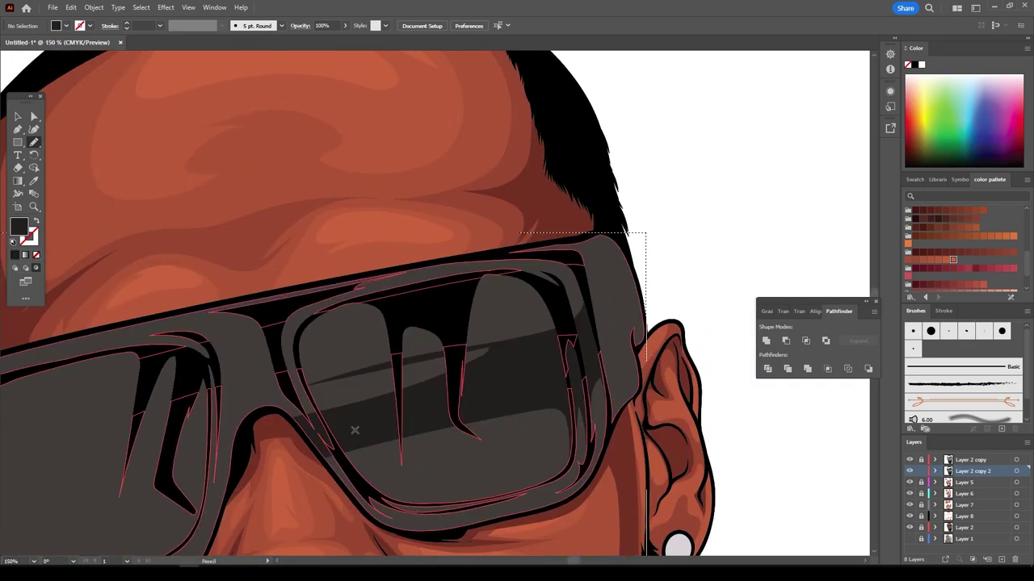
{"action": "scroll", "coordinate": [585, 286], "scroll_direction": "left", "scroll_amount": 6}
{"action": "scroll", "coordinate": [521, 200], "scroll_direction": "down", "scroll_amount": 2}
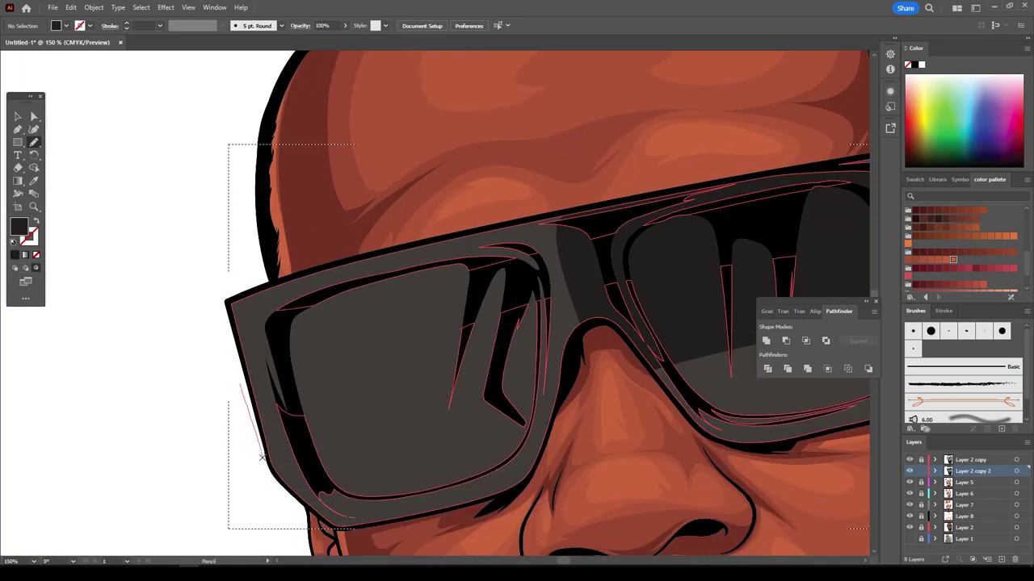
{"action": "key", "text": "ctrl+0"}
{"action": "key", "text": "ctrl+plus"}
{"action": "key", "text": "ctrl+plus"}
{"action": "key", "text": "ctrl+plus"}
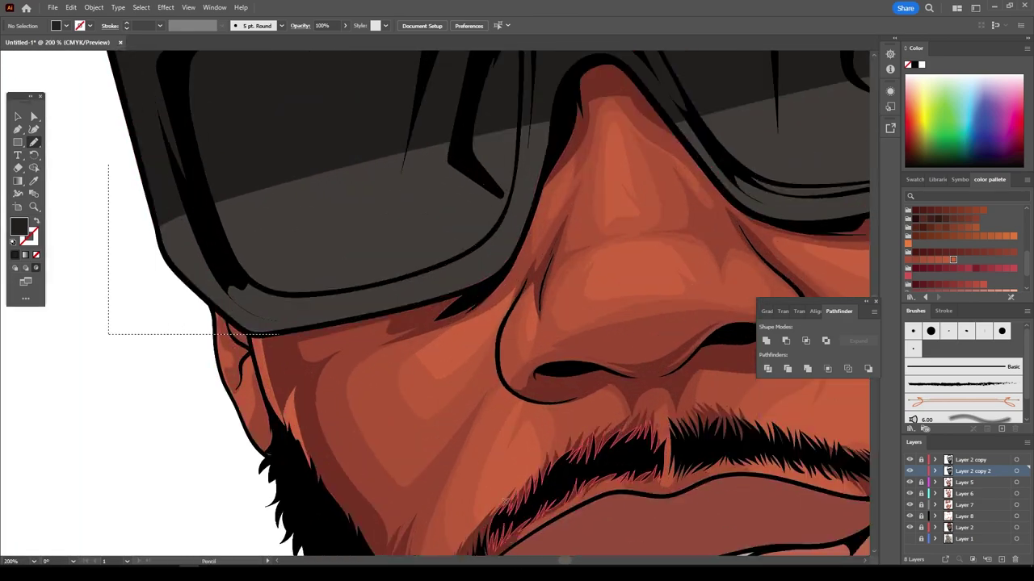
{"action": "scroll", "coordinate": [410, 462], "scroll_direction": "up", "scroll_amount": 4}
- Draw a closed dark reflection streak on the left lens
{"action": "left_click_drag", "start_coordinate": [458, 399], "coordinate": [380, 395]}
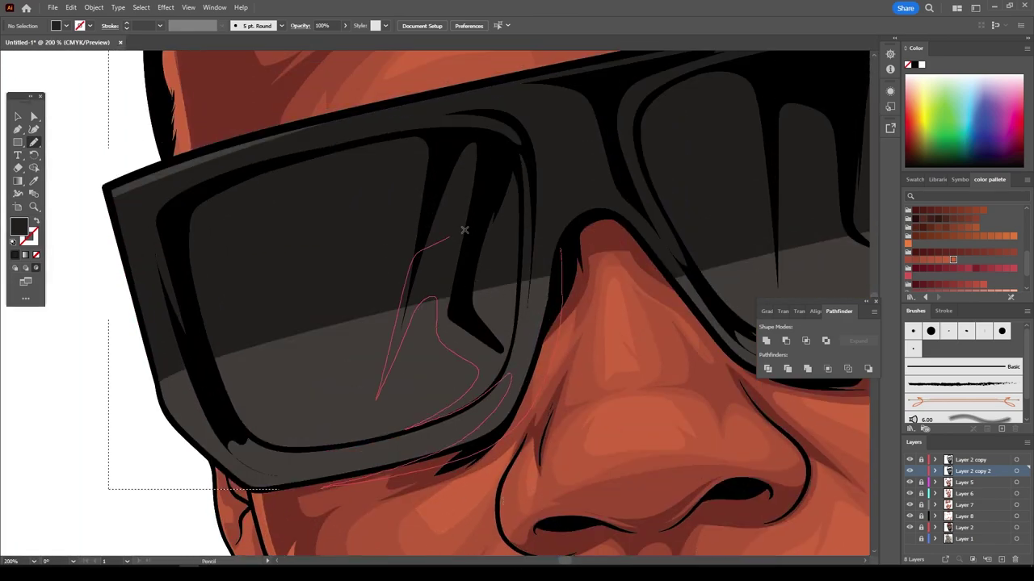
{"action": "left_click_drag", "start_coordinate": [228, 327], "coordinate": [250, 410]}
{"action": "left_click_drag", "start_coordinate": [175, 338], "coordinate": [174, 338]}
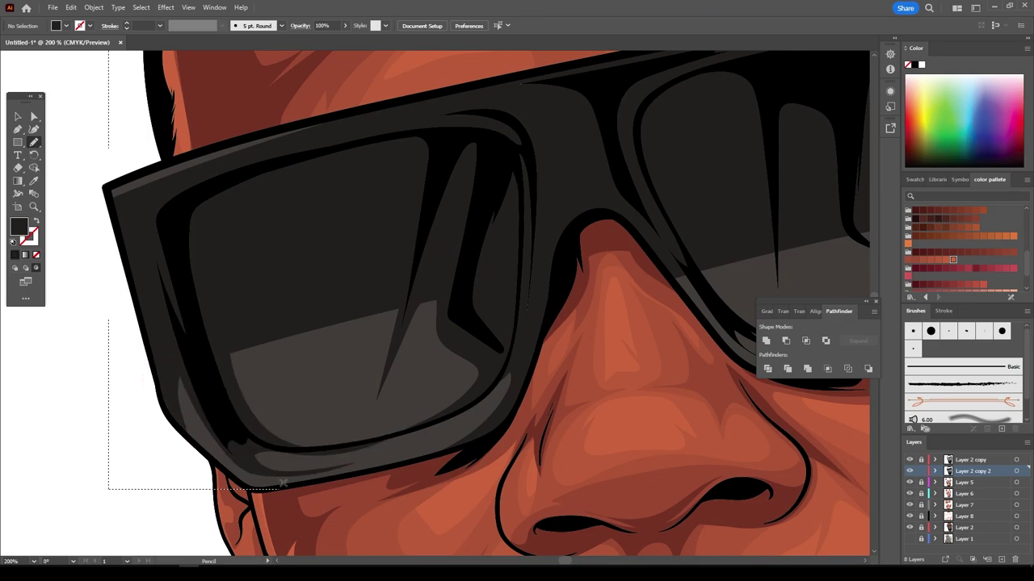
{"action": "key", "text": "ctrl+0"}
{"action": "scroll", "coordinate": [559, 374], "scroll_direction": "up", "scroll_amount": 3}
- Shade the right lens along its bottom and add a shading loop around the left lens
{"action": "left_click_drag", "start_coordinate": [675, 305], "coordinate": [560, 374]}
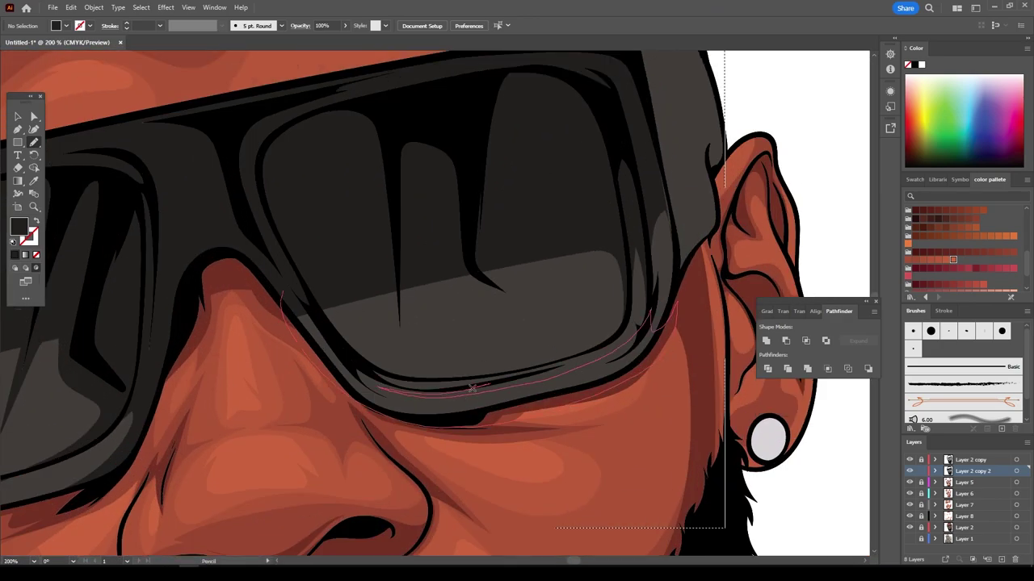
{"action": "left_click_drag", "start_coordinate": [628, 280], "coordinate": [335, 307]}
{"action": "key", "text": "ctrl+0"}
{"action": "scroll", "coordinate": [433, 299], "scroll_direction": "up", "scroll_amount": 3}
{"action": "key", "text": "ctrl+0"}
{"action": "scroll", "coordinate": [525, 267], "scroll_direction": "up", "scroll_amount": 3}
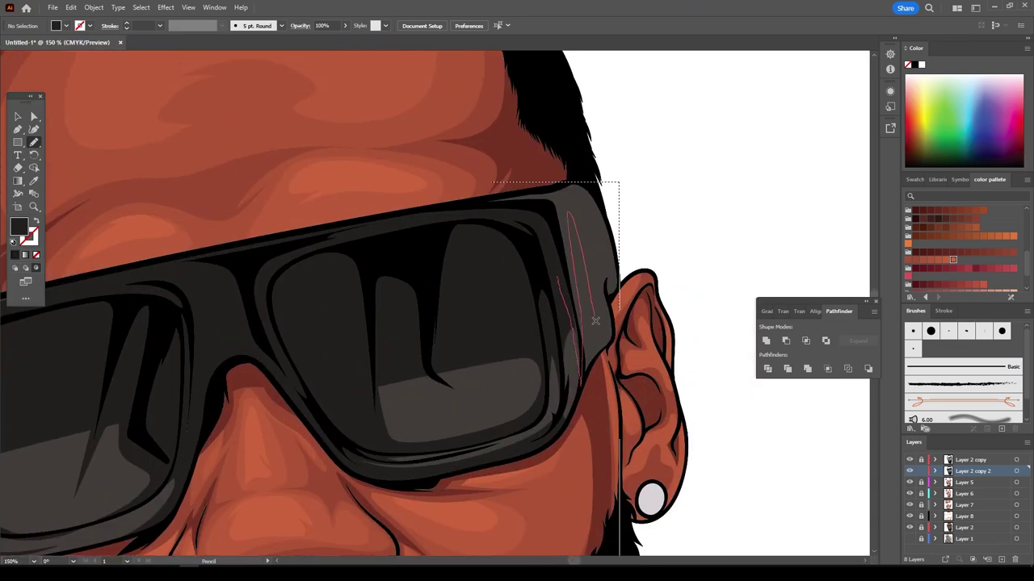
{"action": "key", "text": "ctrl+0"}
{"action": "scroll", "coordinate": [438, 282], "scroll_direction": "up", "scroll_amount": 3}
{"action": "left_click_drag", "start_coordinate": [419, 348], "coordinate": [330, 356]}
{"action": "key", "text": "ctrl+0"}
{"action": "scroll", "coordinate": [436, 282], "scroll_direction": "up", "scroll_amount": 4}
- Pick a grey fill and draw a highlight along the top of the sunglasses
{"action": "double_click", "coordinate": [19, 229]}
{"action": "left_click", "coordinate": [691, 383]}
{"action": "left_click", "coordinate": [931, 324]}
{"action": "left_click_drag", "start_coordinate": [210, 231], "coordinate": [680, 122]}
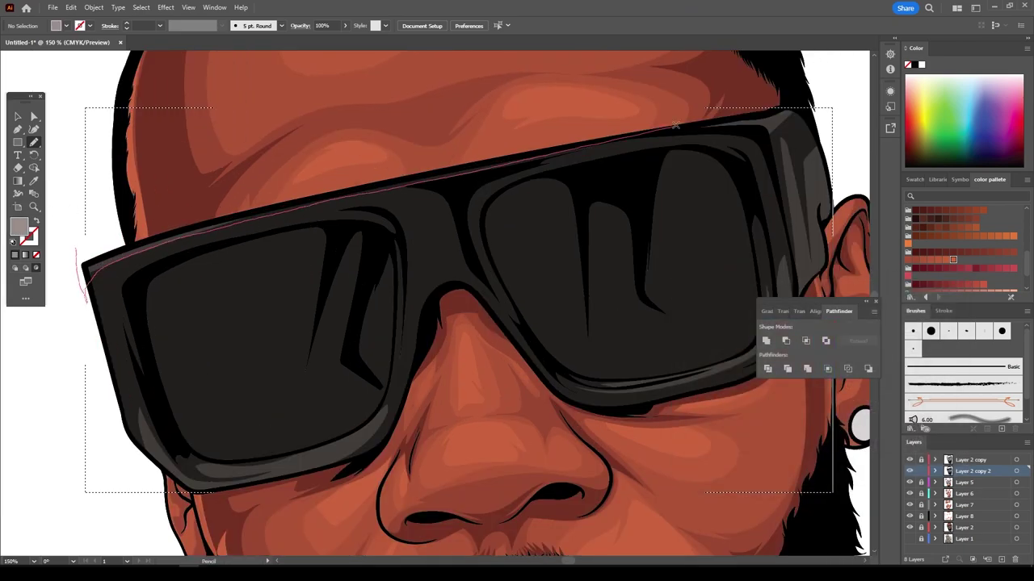
{"action": "key", "text": "ctrl+0"}
{"action": "scroll", "coordinate": [383, 412], "scroll_direction": "up", "scroll_amount": 5}
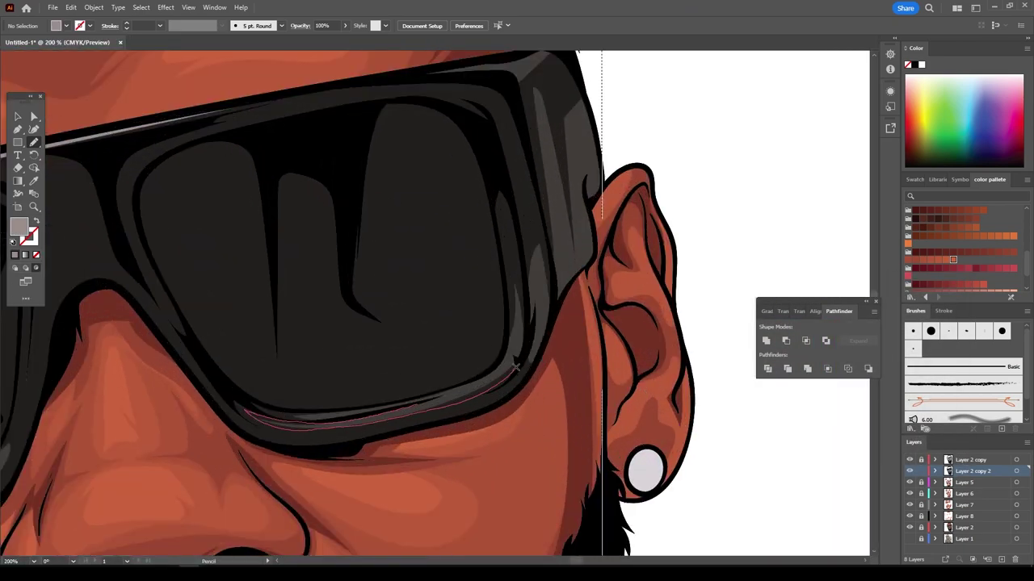
- Trace grey highlight shapes along the lower rim of the sunglasses
{"action": "left_click_drag", "start_coordinate": [515, 368], "coordinate": [356, 416]}
{"action": "key", "text": "ctrl+0"}
{"action": "scroll", "coordinate": [671, 380], "scroll_direction": "up", "scroll_amount": 6}
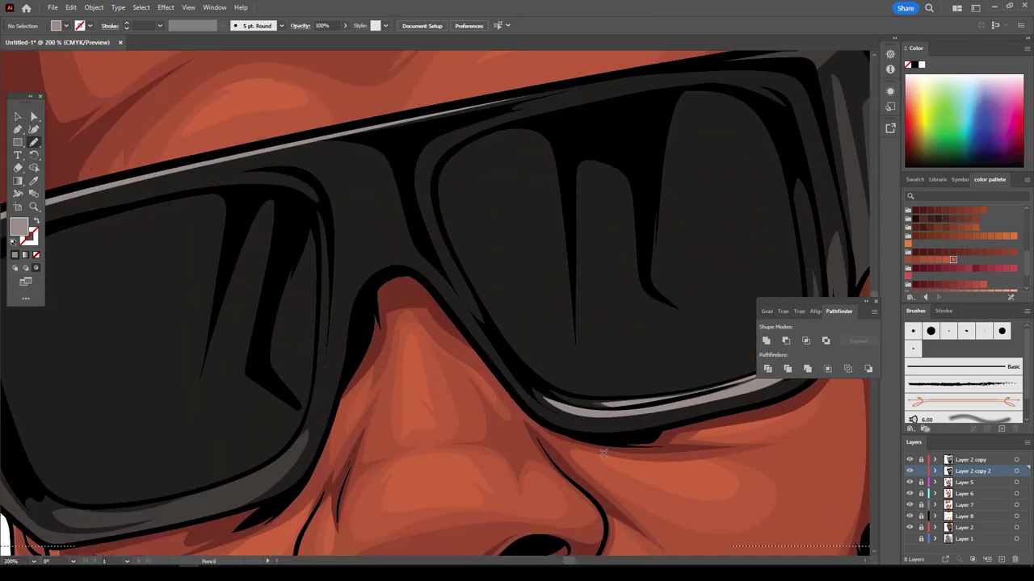
{"action": "scroll", "coordinate": [670, 323], "scroll_direction": "down", "scroll_amount": 2}
{"action": "scroll", "coordinate": [595, 307], "scroll_direction": "up", "scroll_amount": 2}
{"action": "left_click_drag", "start_coordinate": [596, 307], "coordinate": [247, 446]}
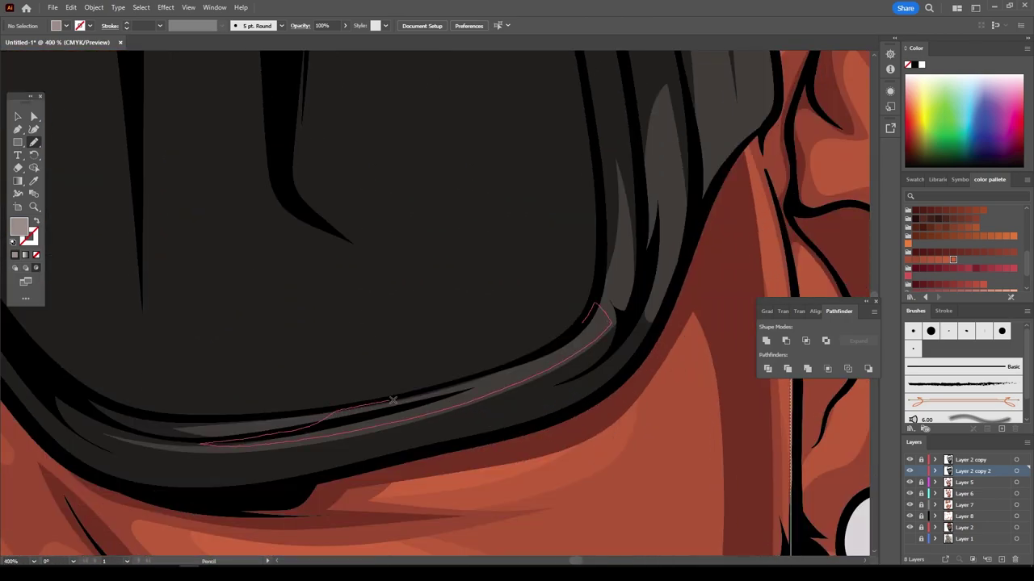
{"action": "left_click_drag", "start_coordinate": [392, 400], "coordinate": [598, 311]}
{"action": "scroll", "coordinate": [598, 340], "scroll_direction": "down", "scroll_amount": 2}
{"action": "scroll", "coordinate": [590, 452], "scroll_direction": "down", "scroll_amount": 2}
{"action": "scroll", "coordinate": [582, 336], "scroll_direction": "up", "scroll_amount": 3}
{"action": "left_click_drag", "start_coordinate": [496, 413], "coordinate": [478, 412]}
{"action": "scroll", "coordinate": [562, 354], "scroll_direction": "down", "scroll_amount": 5}
{"action": "scroll", "coordinate": [635, 404], "scroll_direction": "up", "scroll_amount": 3}
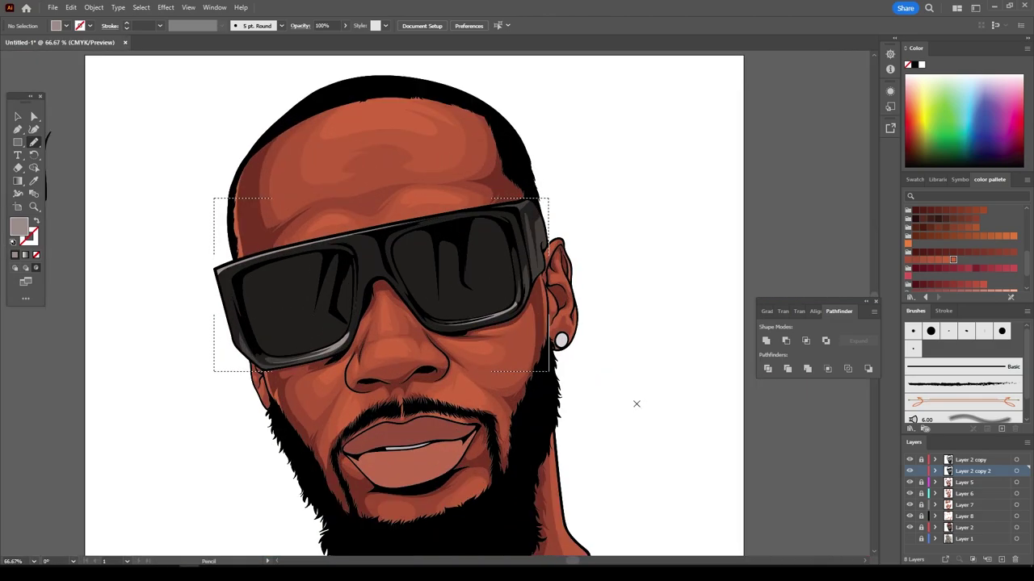
{"action": "scroll", "coordinate": [646, 402], "scroll_direction": "up", "scroll_amount": 2}
- Add a short grey highlight on the top rim of the glasses
{"action": "left_click_drag", "start_coordinate": [523, 164], "coordinate": [503, 144]}
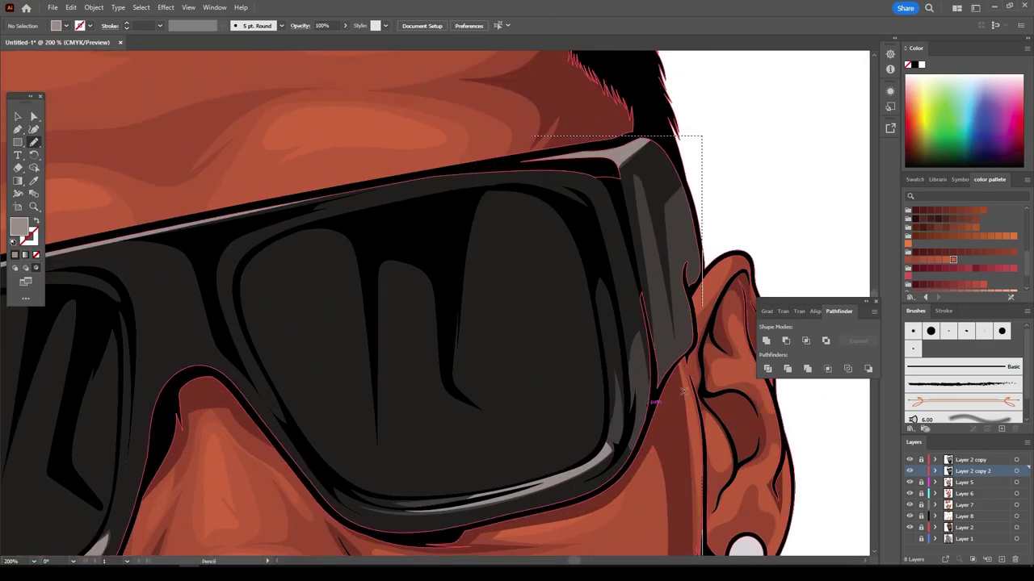
{"action": "scroll", "coordinate": [650, 185], "scroll_direction": "down", "scroll_amount": 2}
{"action": "scroll", "coordinate": [667, 452], "scroll_direction": "down", "scroll_amount": 2}
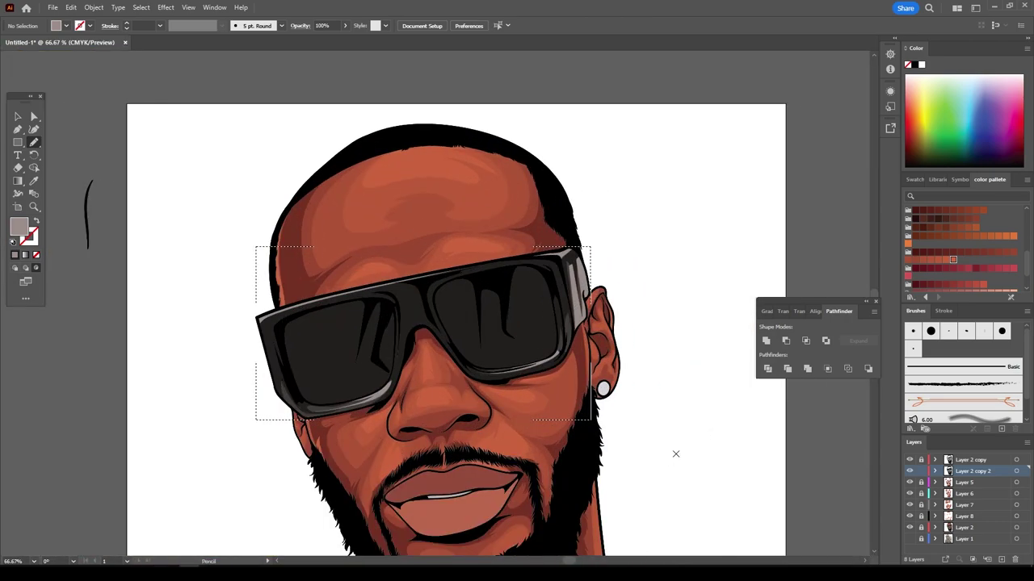
{"action": "scroll", "coordinate": [657, 455], "scroll_direction": "up", "scroll_amount": 3}
- Switch to a deeper grey and draw highlight shapes across the lenses
{"action": "left_click", "coordinate": [688, 417]}
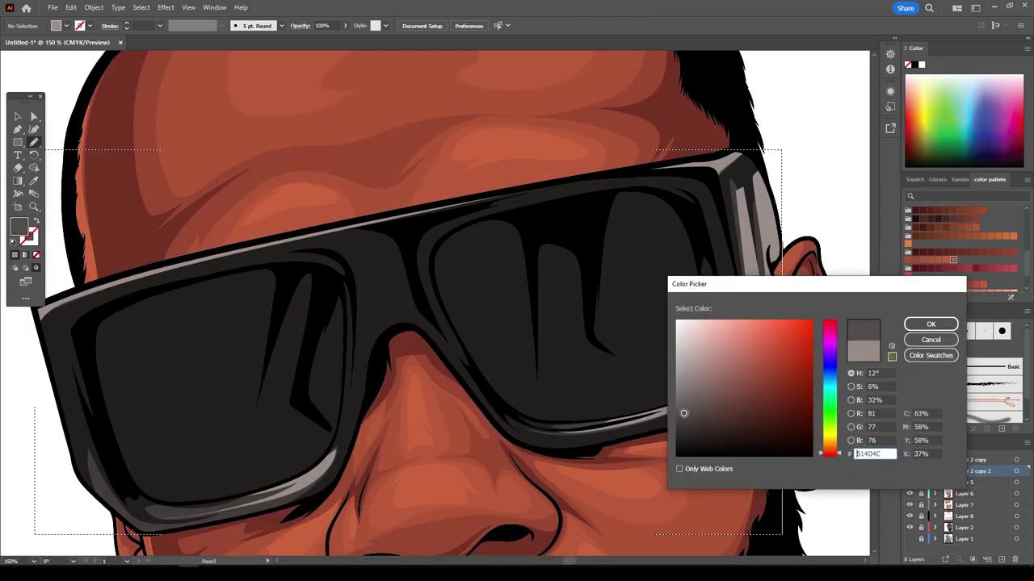
{"action": "left_click", "coordinate": [930, 323]}
{"action": "scroll", "coordinate": [288, 312], "scroll_direction": "up", "scroll_amount": 2}
{"action": "scroll", "coordinate": [177, 233], "scroll_direction": "up", "scroll_amount": 1}
{"action": "left_click_drag", "start_coordinate": [176, 234], "coordinate": [654, 210]}
{"action": "key", "text": "ctrl+0"}
{"action": "scroll", "coordinate": [533, 341], "scroll_direction": "up", "scroll_amount": 3}
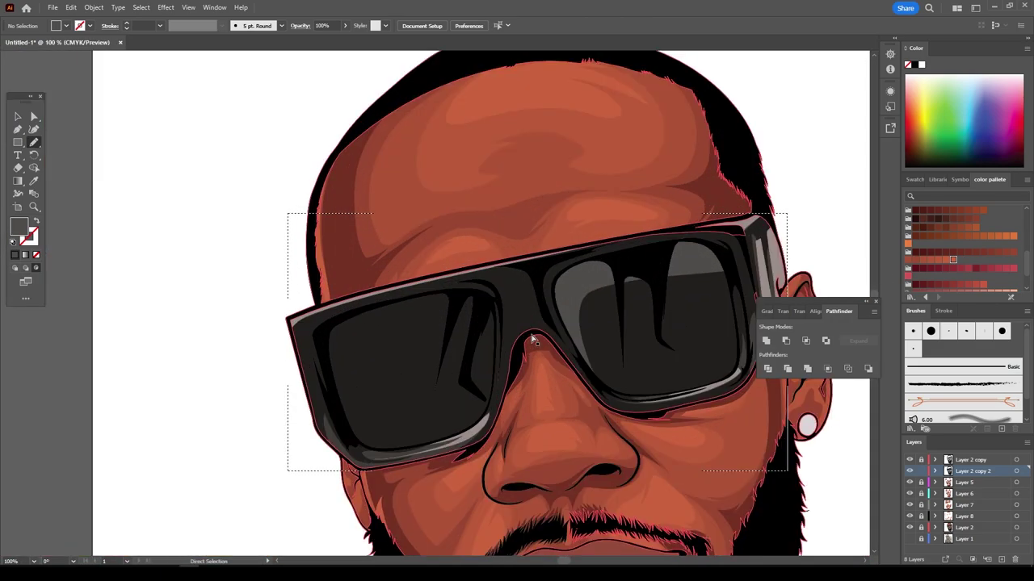
{"action": "scroll", "coordinate": [533, 341], "scroll_direction": "up", "scroll_amount": 2}
{"action": "left_click_drag", "start_coordinate": [275, 452], "coordinate": [377, 413]}
{"action": "scroll", "coordinate": [625, 448], "scroll_direction": "down", "scroll_amount": 3}
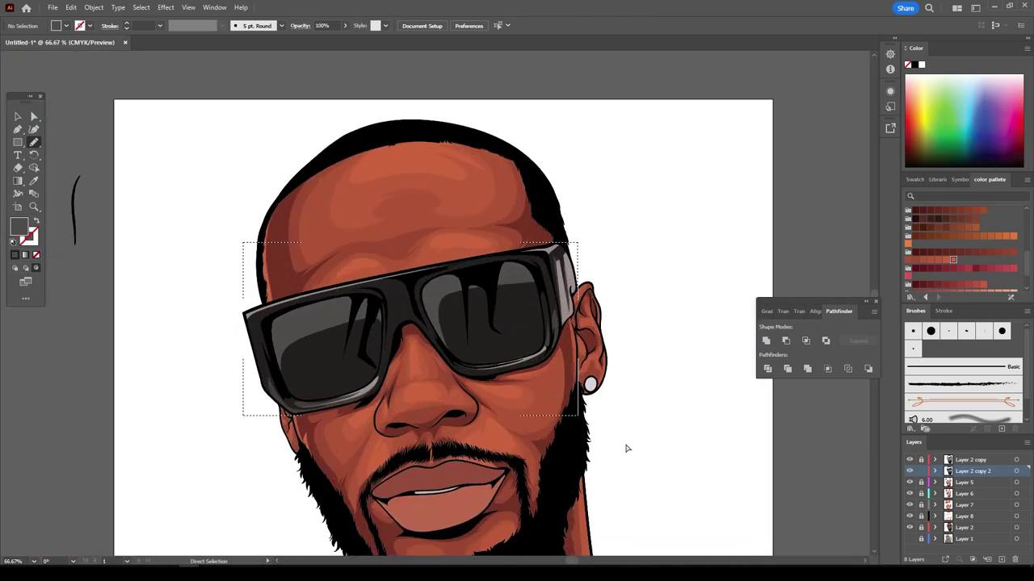
{"action": "scroll", "coordinate": [315, 299], "scroll_direction": "up", "scroll_amount": 2}
- Zoom out to the whole portrait and add a new layer, Layer 9
{"action": "right_click", "coordinate": [498, 286]}
{"action": "key", "text": "Escape"}
{"action": "key", "text": "ctrl+minus"}
{"action": "key", "text": "ctrl+minus"}
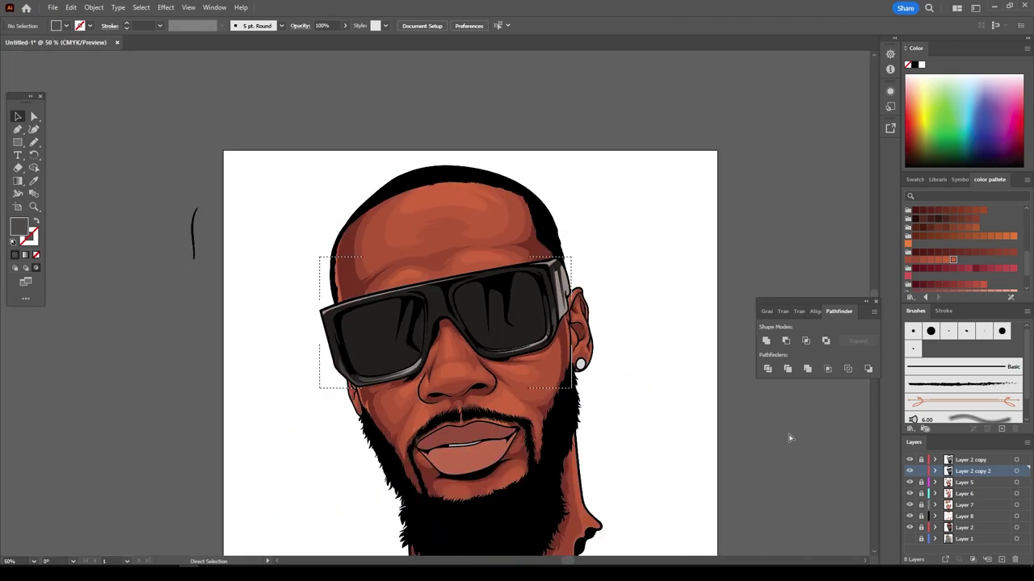
{"action": "scroll", "coordinate": [796, 441], "scroll_direction": "down", "scroll_amount": 2}
{"action": "key", "text": "ctrl+minus"}
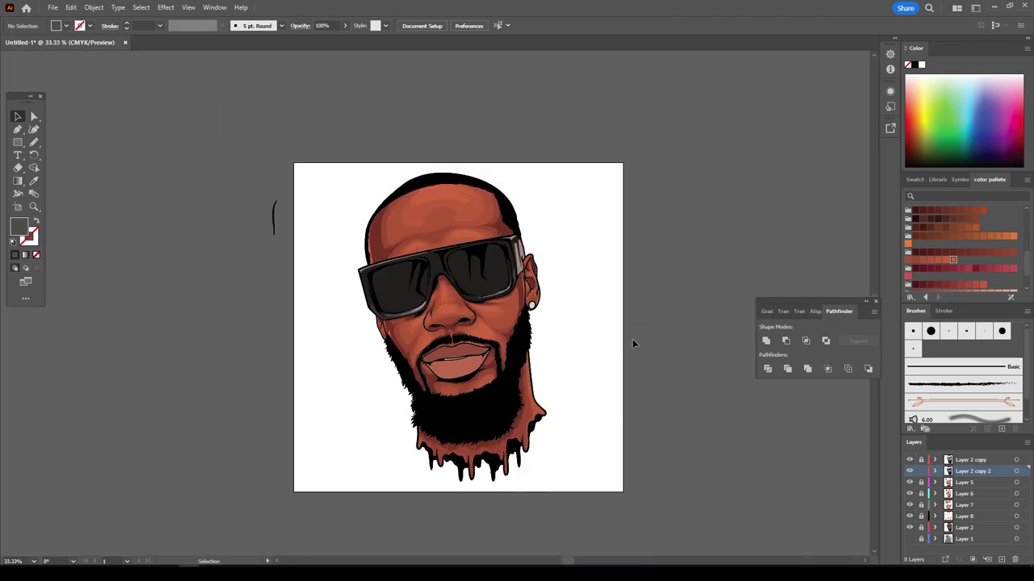
{"action": "left_click", "coordinate": [1001, 559]}
{"action": "scroll", "coordinate": [460, 360], "scroll_direction": "up", "scroll_amount": 2}
- Give the lip shape a lighter red fill, then deselect it
{"action": "scroll", "coordinate": [460, 359], "scroll_direction": "up", "scroll_amount": 4}
{"action": "scroll", "coordinate": [950, 266], "scroll_direction": "down", "scroll_amount": 1}
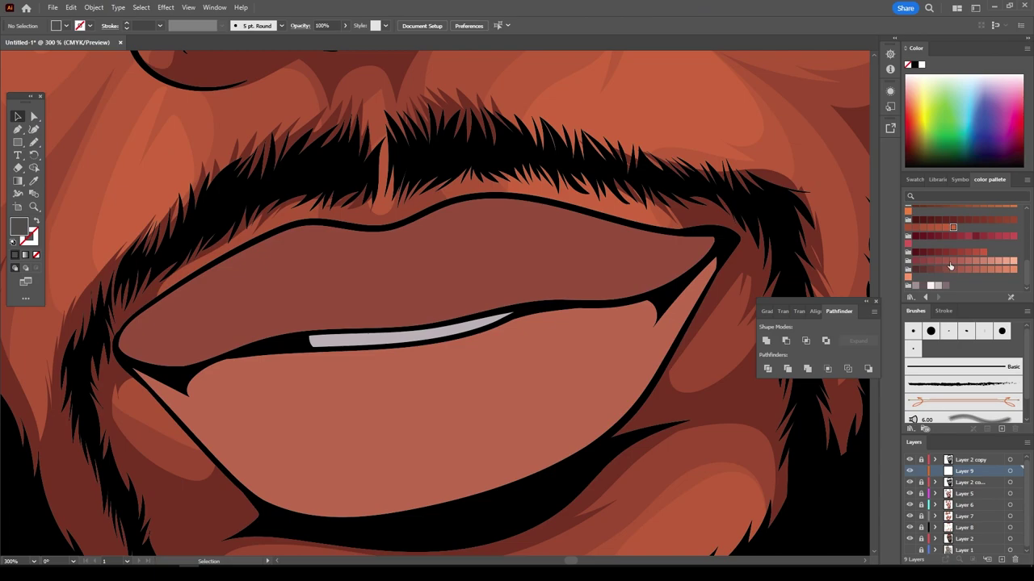
{"action": "scroll", "coordinate": [951, 266], "scroll_direction": "up", "scroll_amount": 3}
{"action": "left_click", "coordinate": [922, 241]}
{"action": "key", "text": "n"}
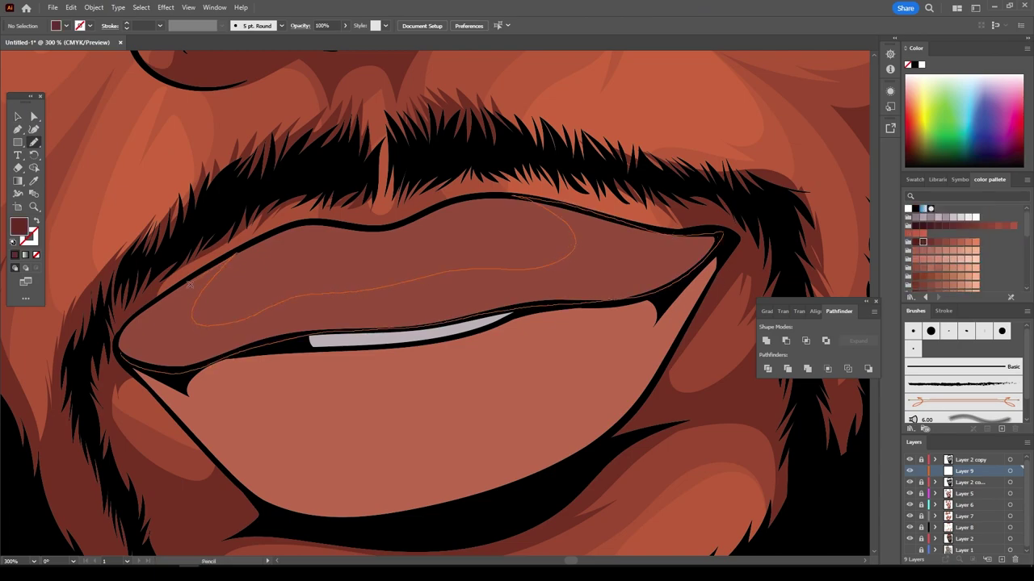
{"action": "scroll", "coordinate": [451, 453], "scroll_direction": "down", "scroll_amount": 3}
{"action": "scroll", "coordinate": [427, 434], "scroll_direction": "up", "scroll_amount": 3}
{"action": "key", "text": "v"}
{"action": "left_click", "coordinate": [930, 242]}
{"action": "key", "text": "ctrl+shift+a"}
- Draw shading and lighter highlight shapes on the lower lip
{"action": "scroll", "coordinate": [437, 274], "scroll_direction": "down", "scroll_amount": 1}
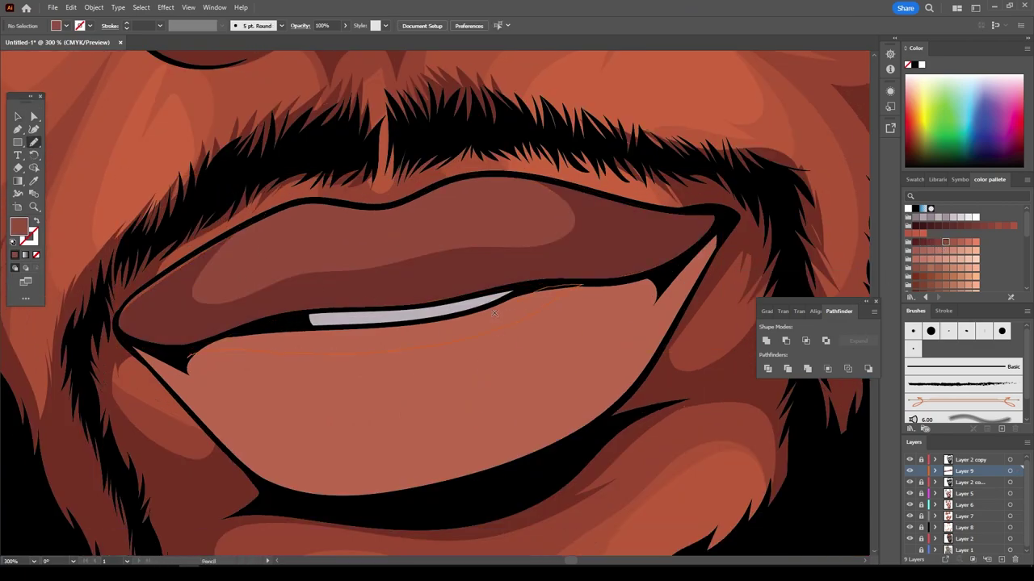
{"action": "left_click_drag", "start_coordinate": [494, 312], "coordinate": [236, 346]}
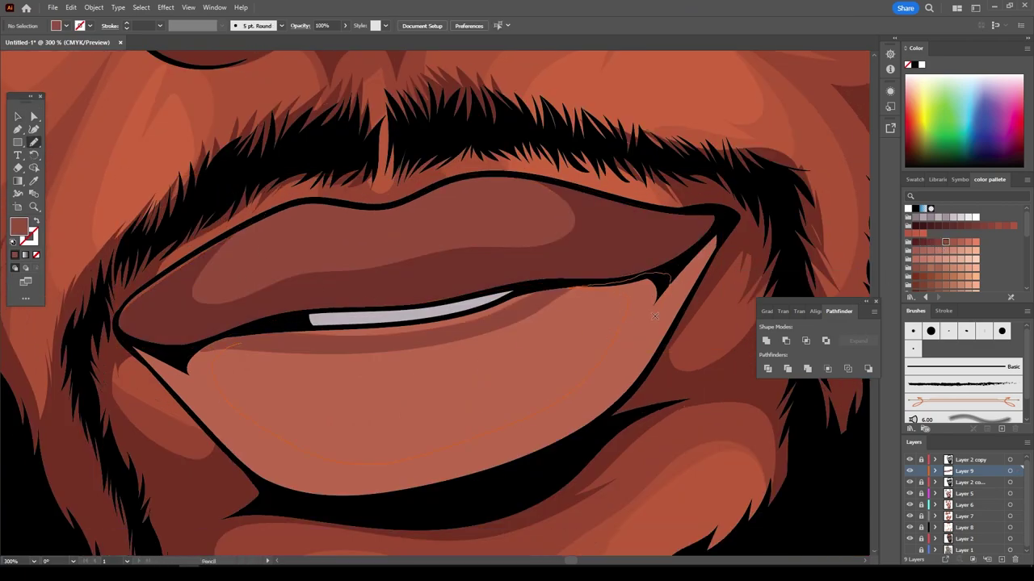
{"action": "left_click_drag", "start_coordinate": [134, 345], "coordinate": [138, 347]}
{"action": "scroll", "coordinate": [627, 488], "scroll_direction": "down", "scroll_amount": 3}
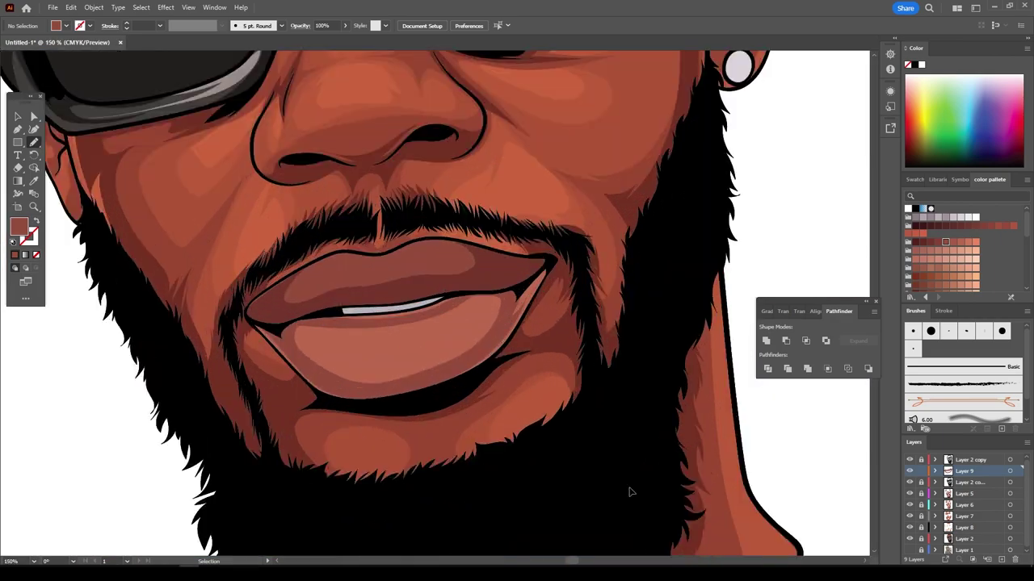
{"action": "scroll", "coordinate": [541, 287], "scroll_direction": "up", "scroll_amount": 3}
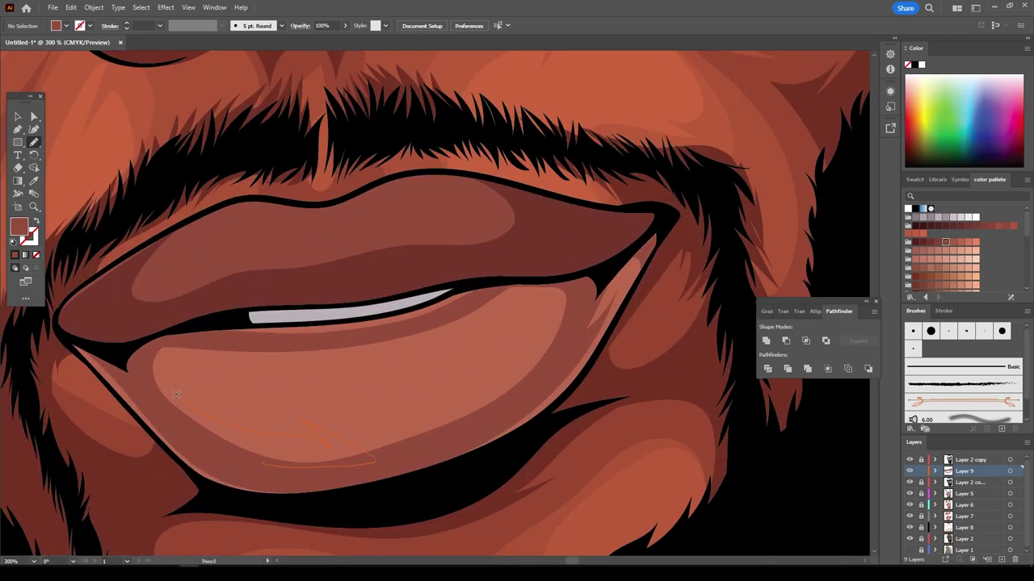
{"action": "key", "text": "ctrl+minus"}
{"action": "key", "text": "ctrl+minus"}
{"action": "key", "text": "ctrl+minus"}
{"action": "key", "text": "ctrl+minus"}
{"action": "key", "text": "ctrl+minus"}
{"action": "key", "text": "ctrl+1"}
{"action": "scroll", "coordinate": [512, 419], "scroll_direction": "up", "scroll_amount": 4}
{"action": "scroll", "coordinate": [652, 271], "scroll_direction": "down", "scroll_amount": 5}
{"action": "scroll", "coordinate": [512, 477], "scroll_direction": "up", "scroll_amount": 5}
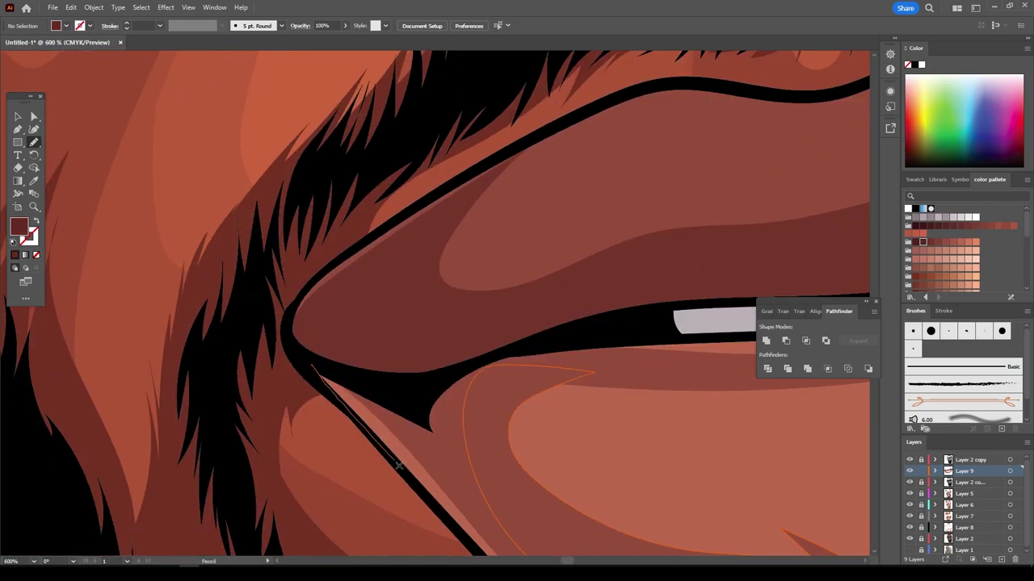
{"action": "scroll", "coordinate": [564, 410], "scroll_direction": "left", "scroll_amount": 2}
{"action": "scroll", "coordinate": [563, 411], "scroll_direction": "down", "scroll_amount": 1}
- Pick the salmon lip colour and draw a highlight stroke on the upper lip
{"action": "left_click", "coordinate": [369, 373]}
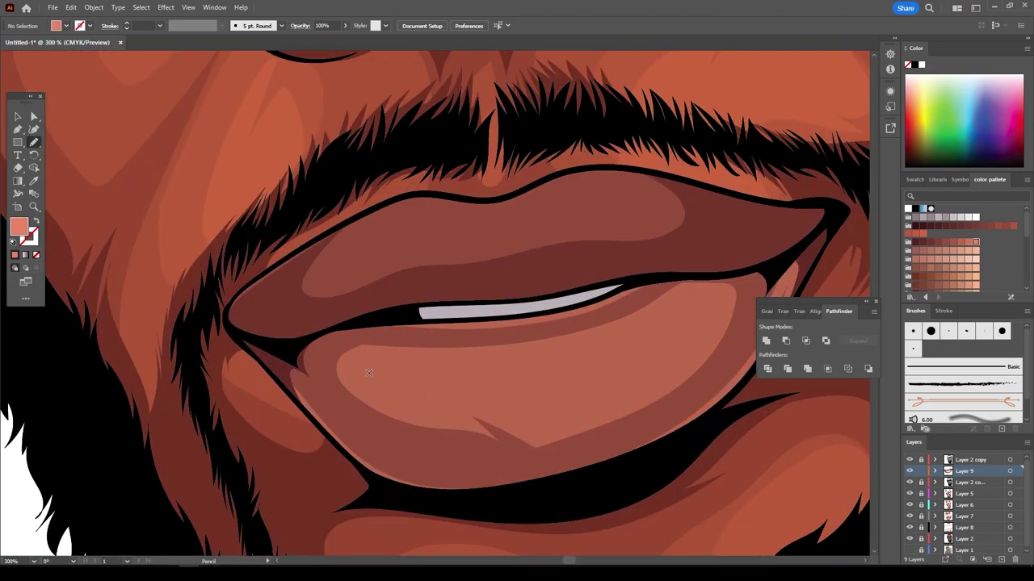
{"action": "key", "text": "ctrl+0"}
{"action": "key", "text": "v"}
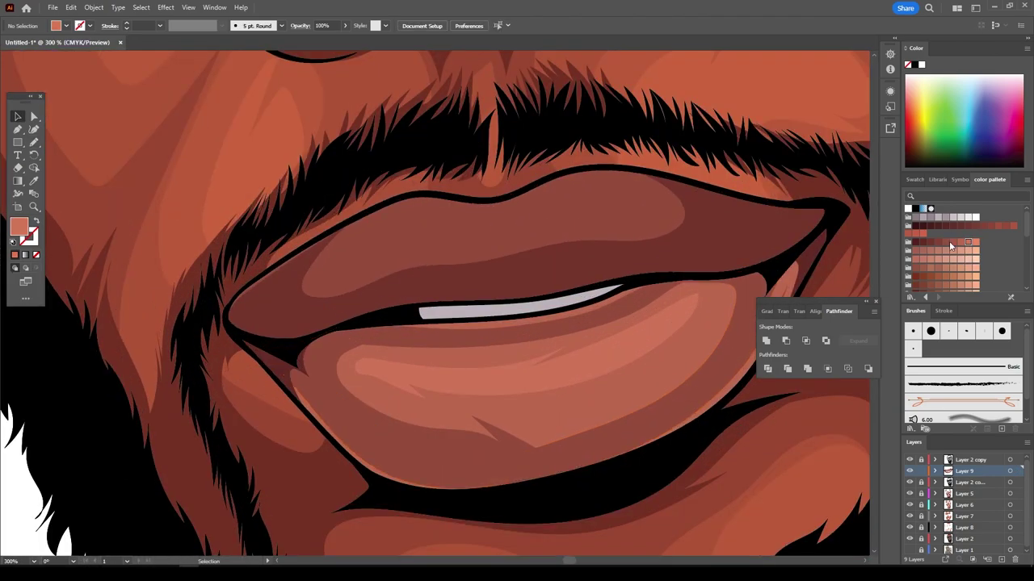
{"action": "left_click", "coordinate": [34, 142]}
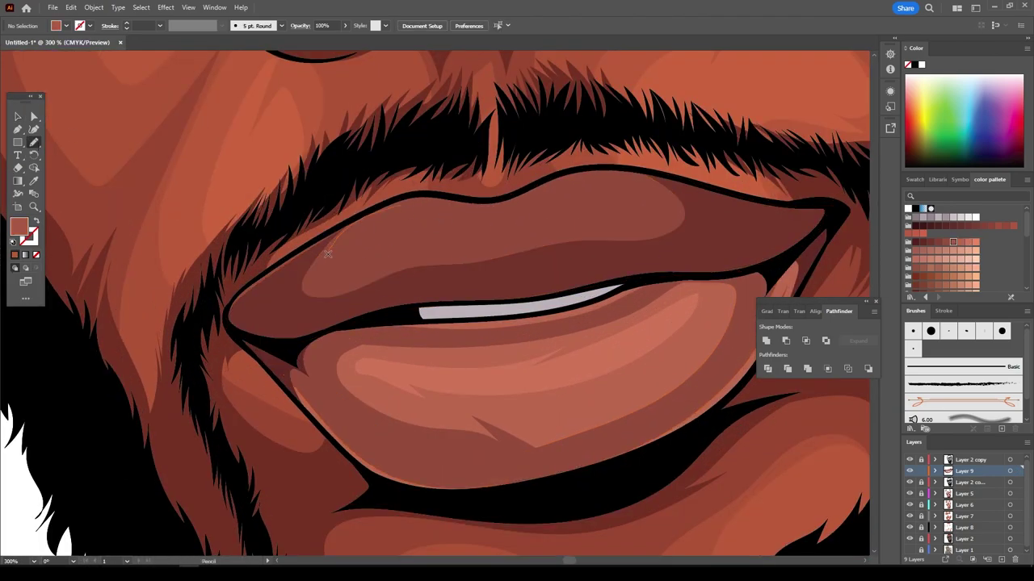
{"action": "left_click_drag", "start_coordinate": [571, 208], "coordinate": [598, 194]}
{"action": "scroll", "coordinate": [622, 334], "scroll_direction": "down", "scroll_amount": 5}
{"action": "scroll", "coordinate": [268, 212], "scroll_direction": "up", "scroll_amount": 4}
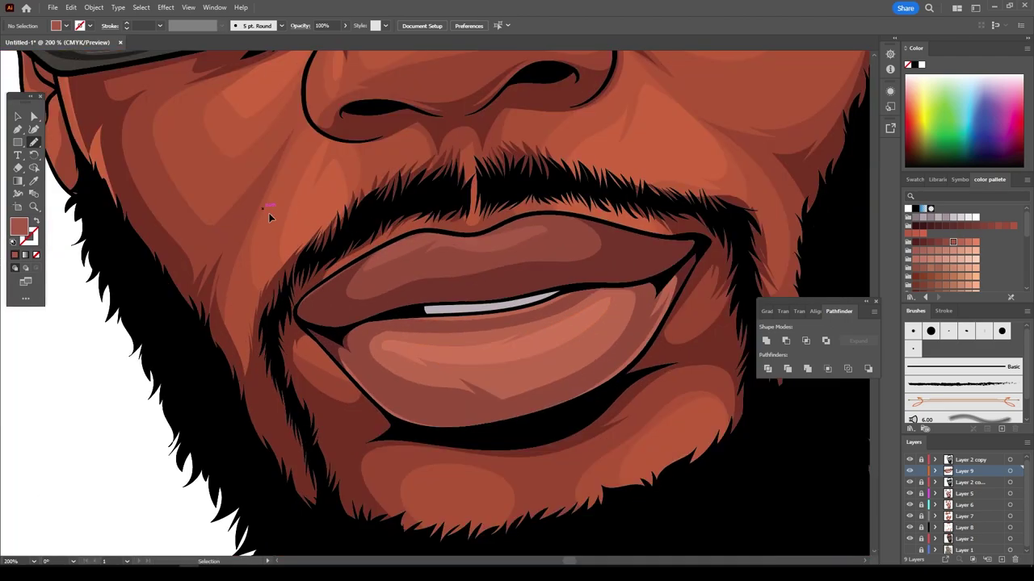
{"action": "scroll", "coordinate": [549, 465], "scroll_direction": "down", "scroll_amount": 5}
{"action": "left_click", "coordinate": [936, 460]}
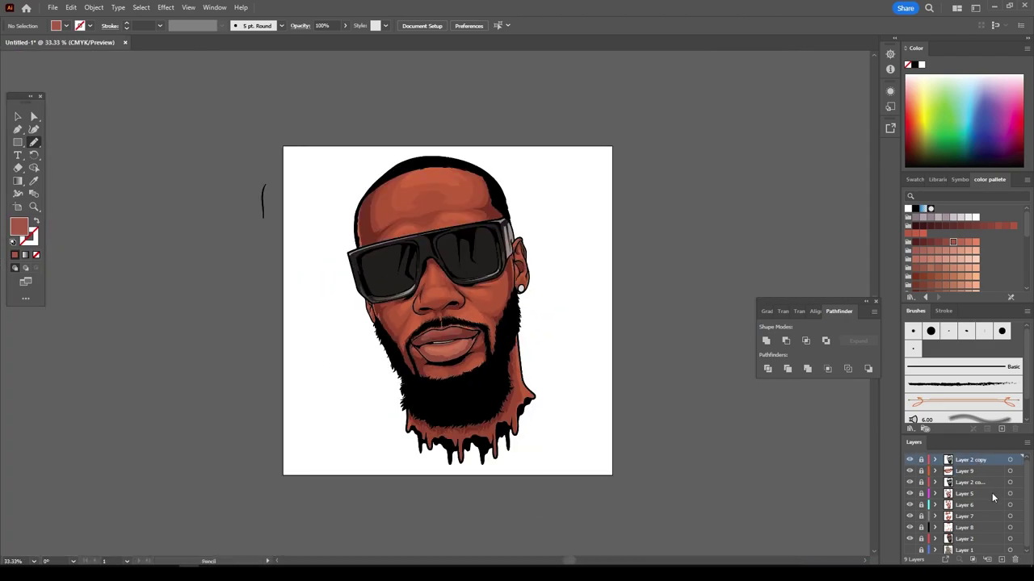
- Load the Neutrals gradient swatch library
{"action": "left_click", "coordinate": [1002, 558]}
{"action": "left_click", "coordinate": [915, 179]}
{"action": "left_click", "coordinate": [910, 297]}
{"action": "mouse_move", "coordinate": [969, 373]}
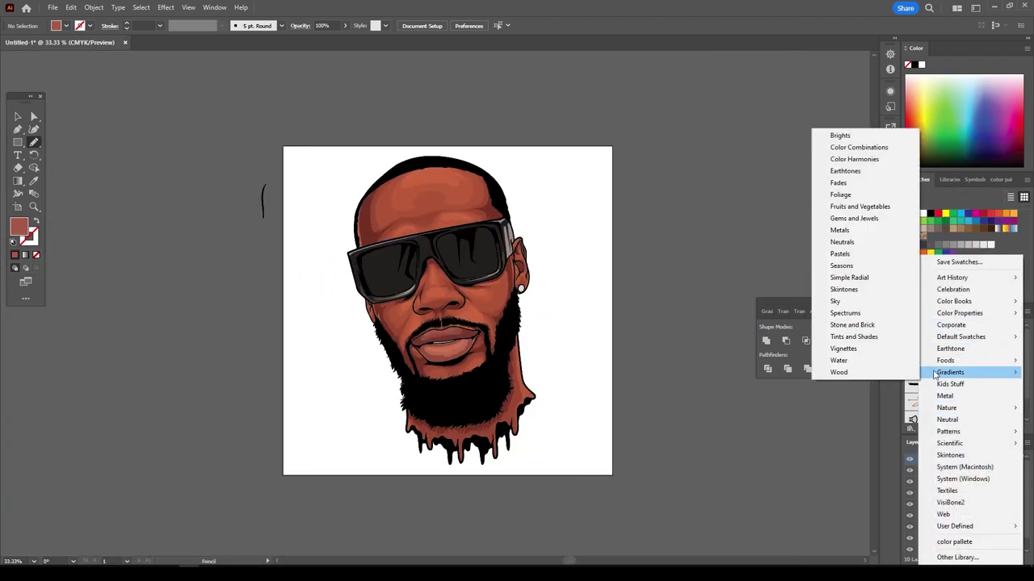
{"action": "left_click", "coordinate": [864, 218]}
- Edit the gradient stops, lightening the end stop to 80% black
{"action": "left_click", "coordinate": [766, 311]}
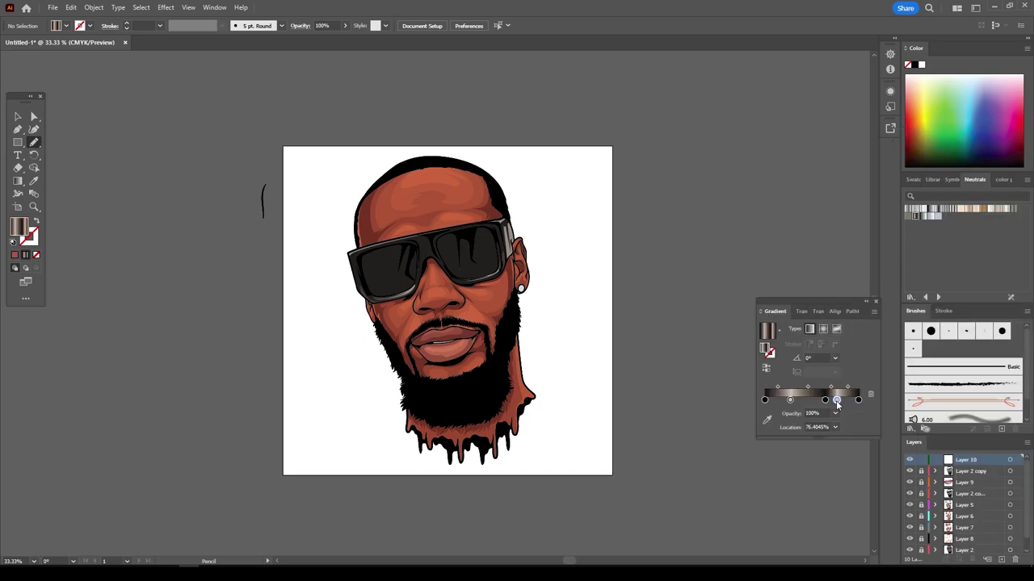
{"action": "double_click", "coordinate": [812, 399]}
{"action": "left_click_drag", "start_coordinate": [834, 483], "coordinate": [813, 482]}
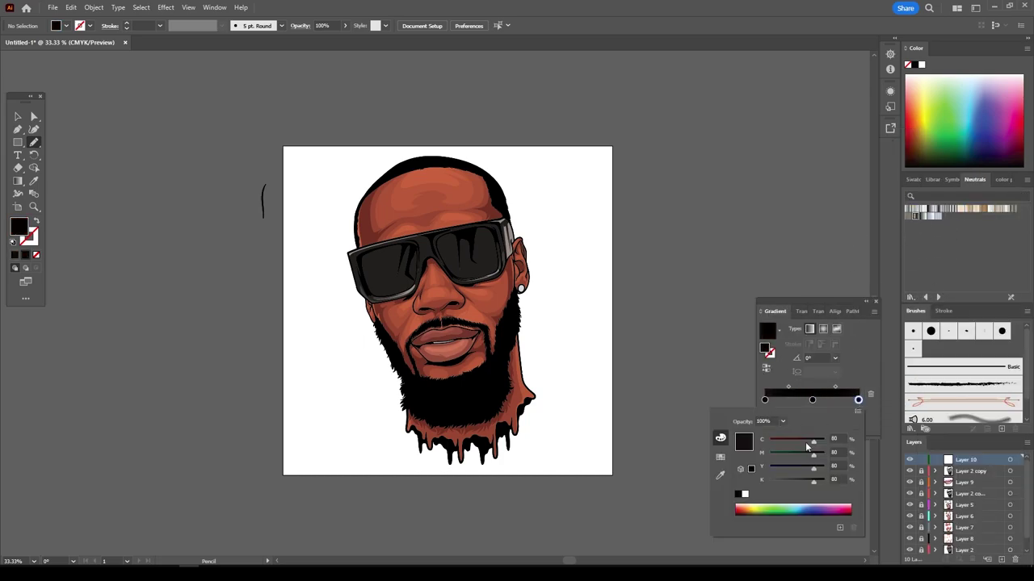
{"action": "double_click", "coordinate": [811, 399]}
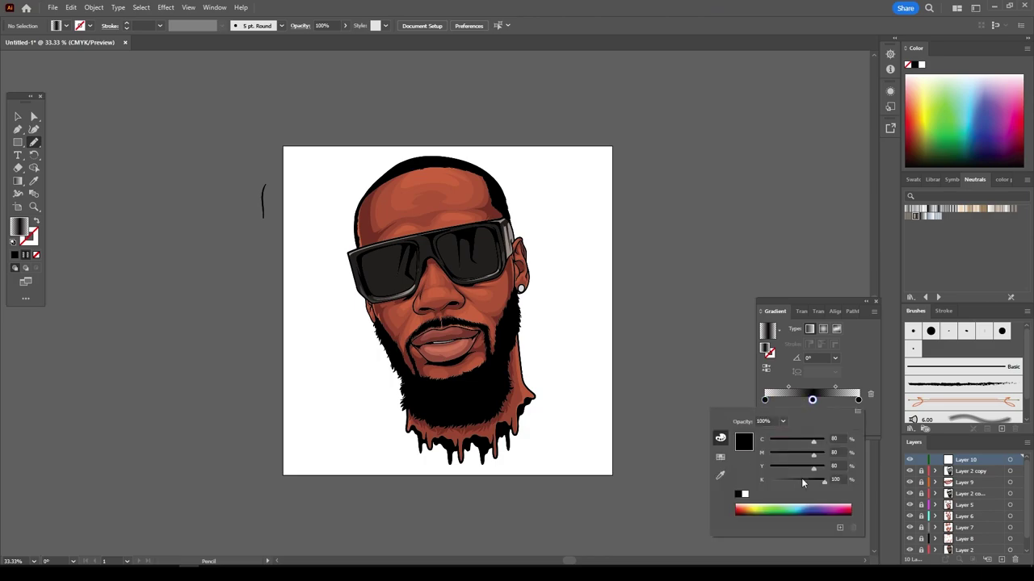
{"action": "left_click_drag", "start_coordinate": [813, 482], "coordinate": [795, 482]}
{"action": "left_click_drag", "start_coordinate": [813, 468], "coordinate": [820, 468]}
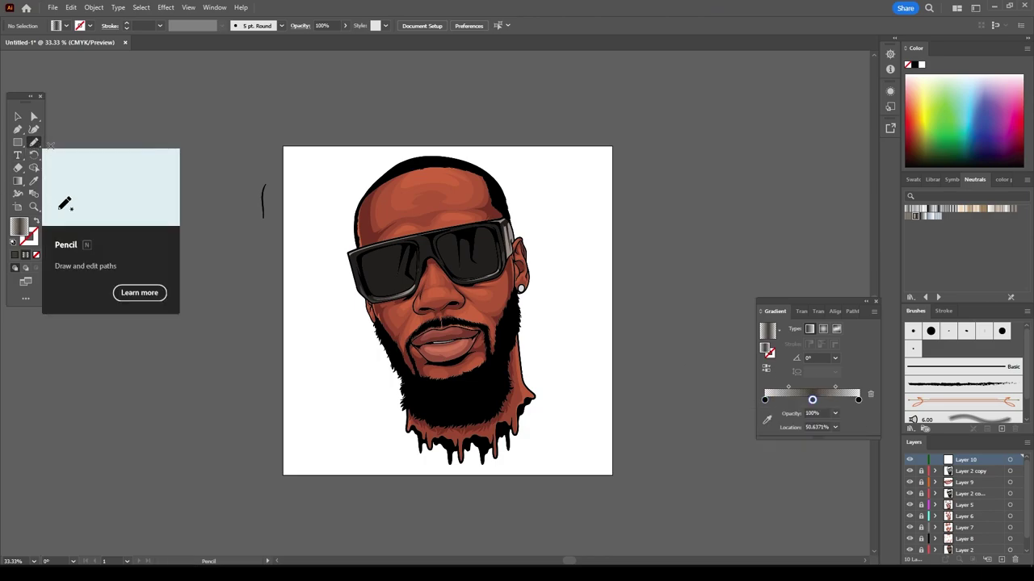
- Set up a calligraphic paintbrush with a stroke colour and no fill
{"action": "key", "text": "b"}
{"action": "key", "text": "shift+x"}
{"action": "key", "text": "ctrl+plus"}
{"action": "key", "text": "ctrl+plus"}
{"action": "key", "text": "ctrl+plus"}
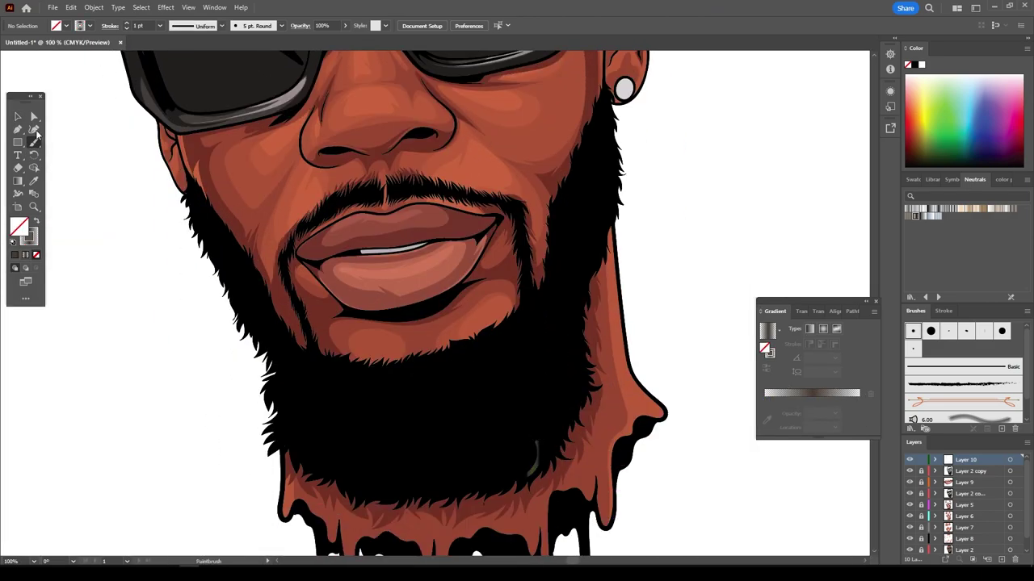
{"action": "key", "text": "ctrl+minus"}
{"action": "key", "text": "ctrl+minus"}
{"action": "left_click", "coordinate": [281, 25]}
{"action": "left_click", "coordinate": [186, 63]}
{"action": "key", "text": "ctrl+plus"}
{"action": "key", "text": "ctrl+plus"}
{"action": "key", "text": "ctrl+plus"}
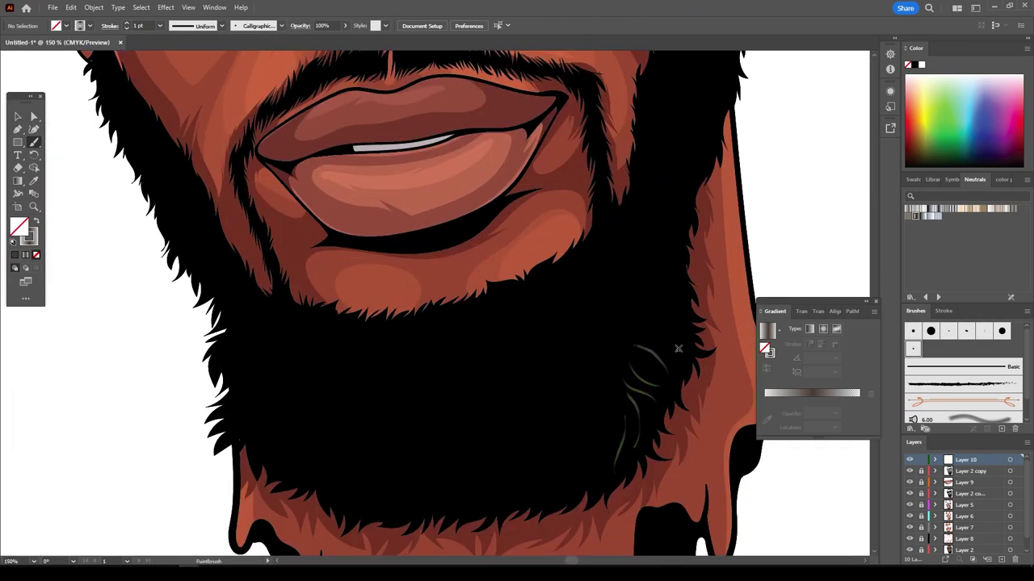
- Paint five thin hair strands across the beard
{"action": "left_click_drag", "start_coordinate": [638, 305], "coordinate": [678, 346]}
{"action": "left_click_drag", "start_coordinate": [629, 396], "coordinate": [594, 429]}
{"action": "mouse_move", "coordinate": [569, 330]}
{"action": "left_mouse_down"}
{"action": "mouse_move", "coordinate": [602, 386]}
{"action": "mouse_move", "coordinate": [585, 452]}
{"action": "left_mouse_up"}
{"action": "left_click_drag", "start_coordinate": [549, 414], "coordinate": [529, 488]}
{"action": "left_click_drag", "start_coordinate": [412, 453], "coordinate": [436, 489]}
- Apply the gradient to the strands' stroke at a -79° angle
{"action": "left_click", "coordinate": [18, 116]}
{"action": "left_click_drag", "start_coordinate": [694, 291], "coordinate": [347, 516]}
{"action": "left_click", "coordinate": [767, 330]}
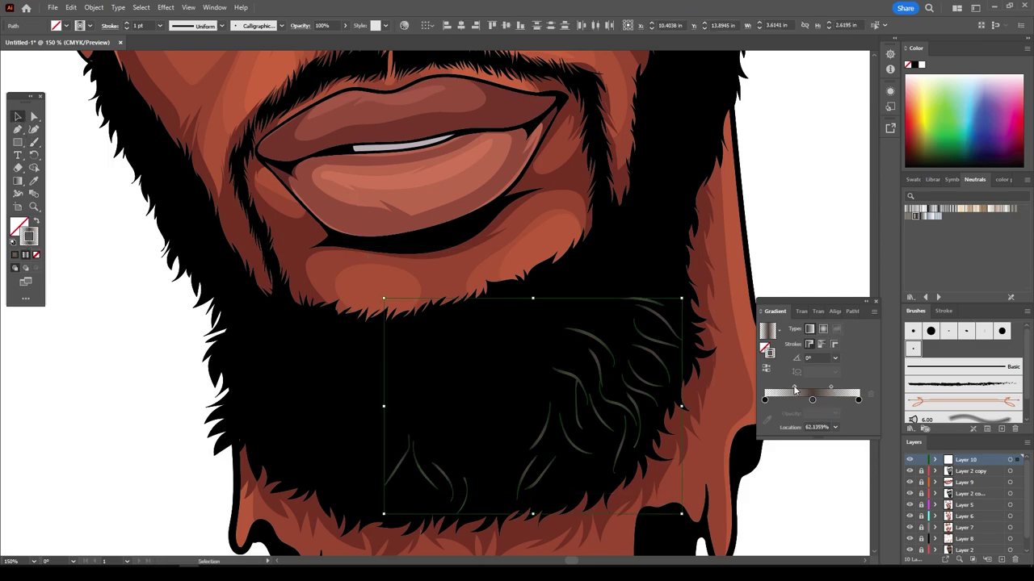
{"action": "left_click", "coordinate": [816, 358]}
{"action": "type", "text": "-79"}
{"action": "key", "text": "Return"}
{"action": "left_click", "coordinate": [756, 514]}
{"action": "key", "text": "ctrl+minus"}
- Paint more hair strands in the beard and add a new layer
{"action": "key", "text": "b"}
{"action": "left_click_drag", "start_coordinate": [407, 385], "coordinate": [376, 429]}
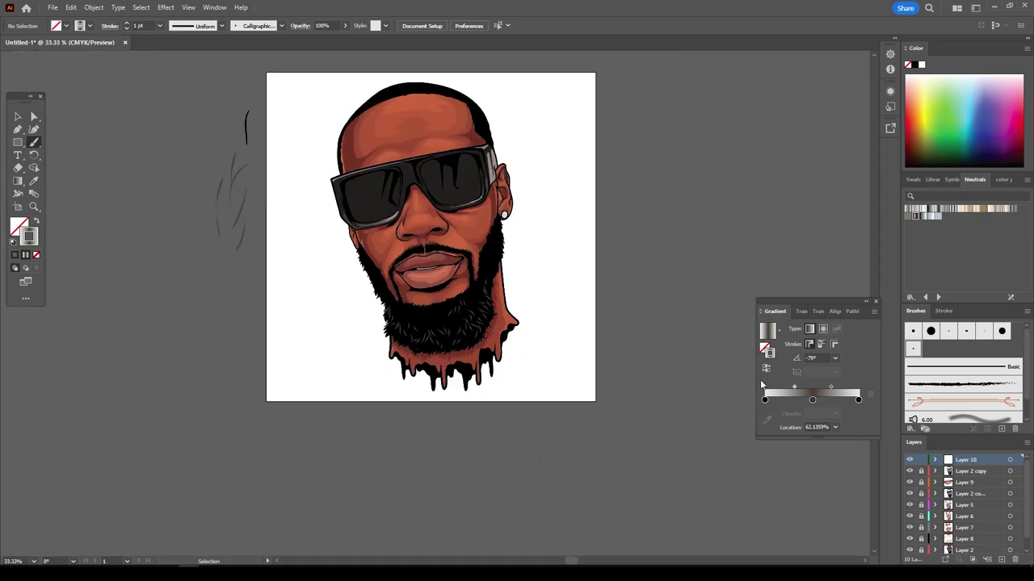
{"action": "left_click_drag", "start_coordinate": [587, 241], "coordinate": [608, 359]}
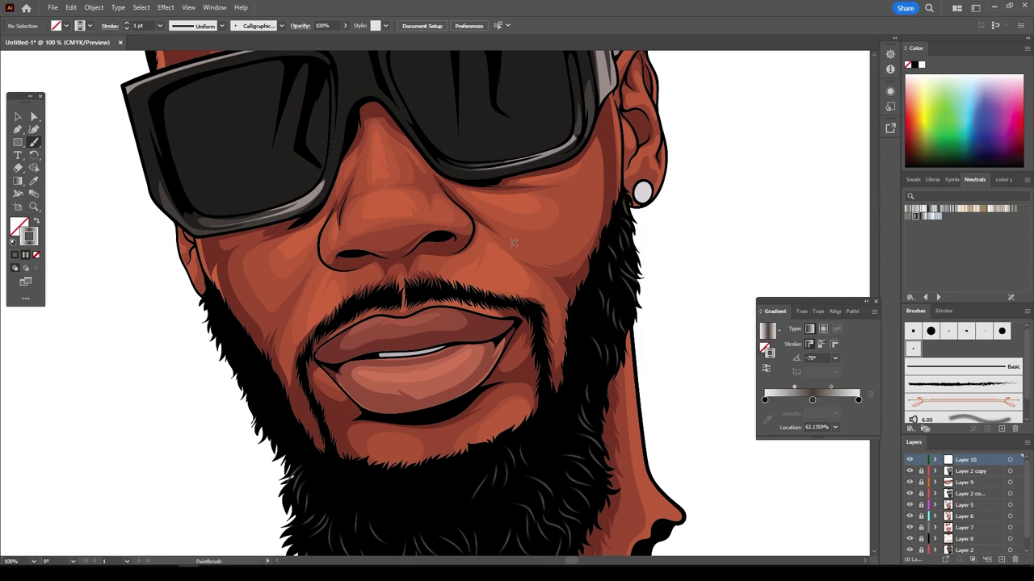
{"action": "scroll", "coordinate": [512, 242], "scroll_direction": "down", "scroll_amount": 2}
{"action": "scroll", "coordinate": [533, 462], "scroll_direction": "down", "scroll_amount": 1}
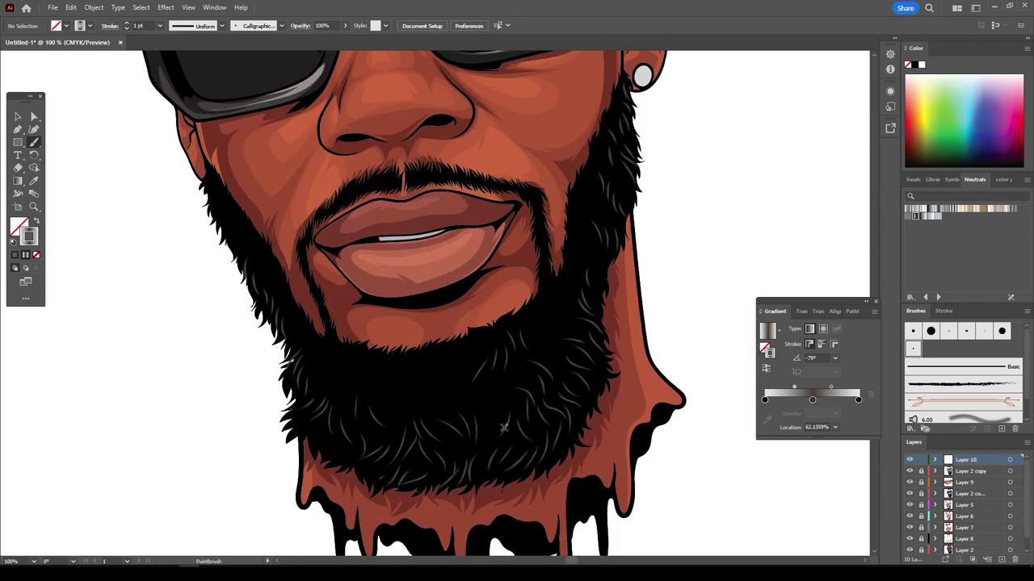
{"action": "left_click_drag", "start_coordinate": [586, 233], "coordinate": [598, 305]}
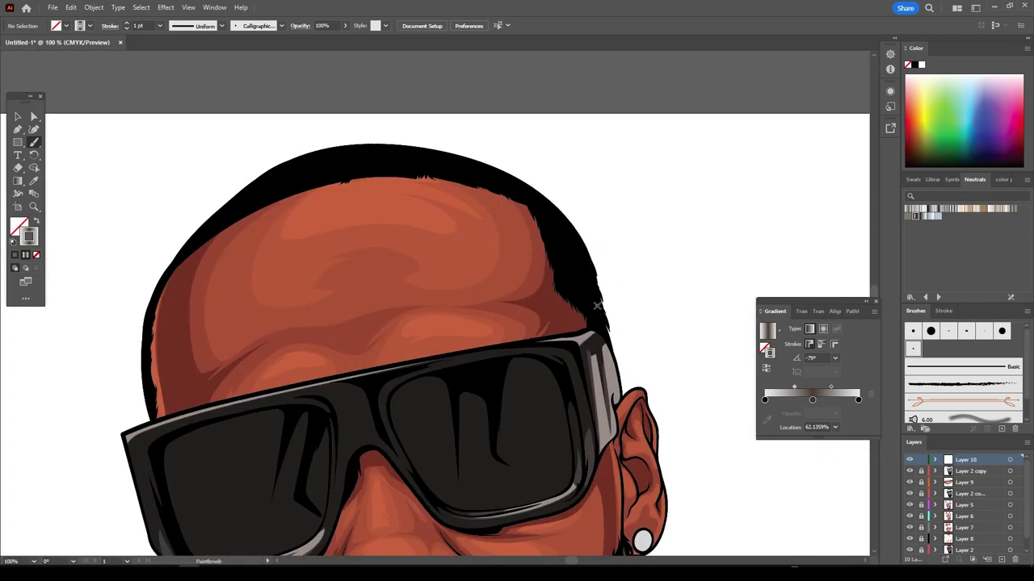
{"action": "left_click_drag", "start_coordinate": [534, 207], "coordinate": [435, 388]}
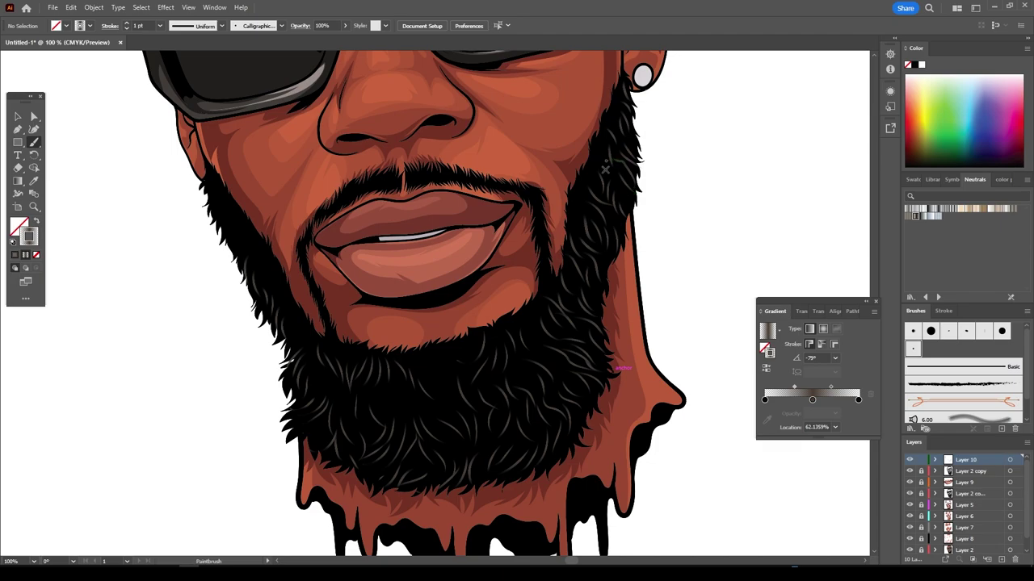
{"action": "left_click_drag", "start_coordinate": [632, 143], "coordinate": [471, 498]}
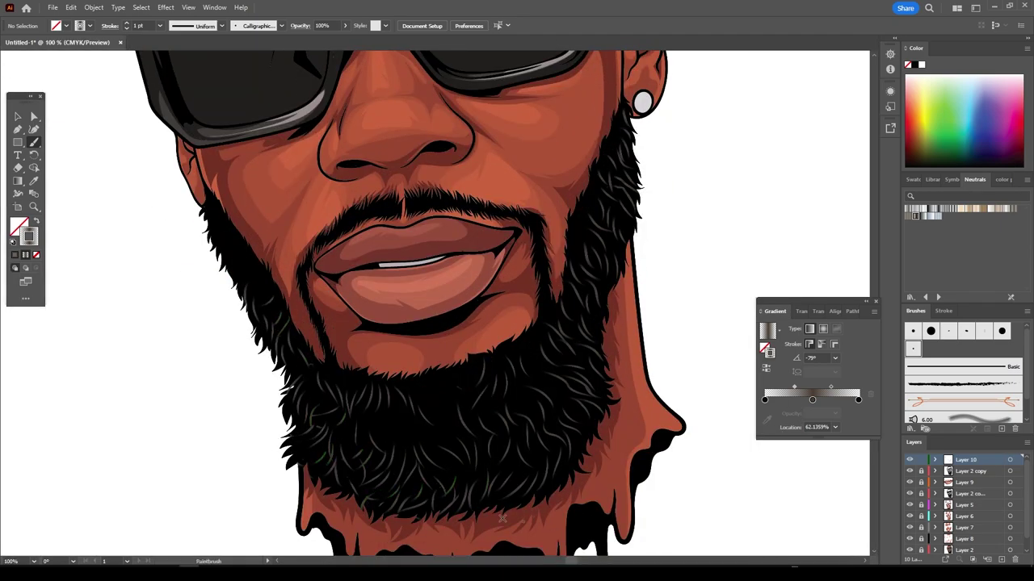
{"action": "key", "text": "ctrl+minus"}
{"action": "key", "text": "ctrl+minus"}
{"action": "key", "text": "ctrl+minus"}
{"action": "key", "text": "ctrl+l"}
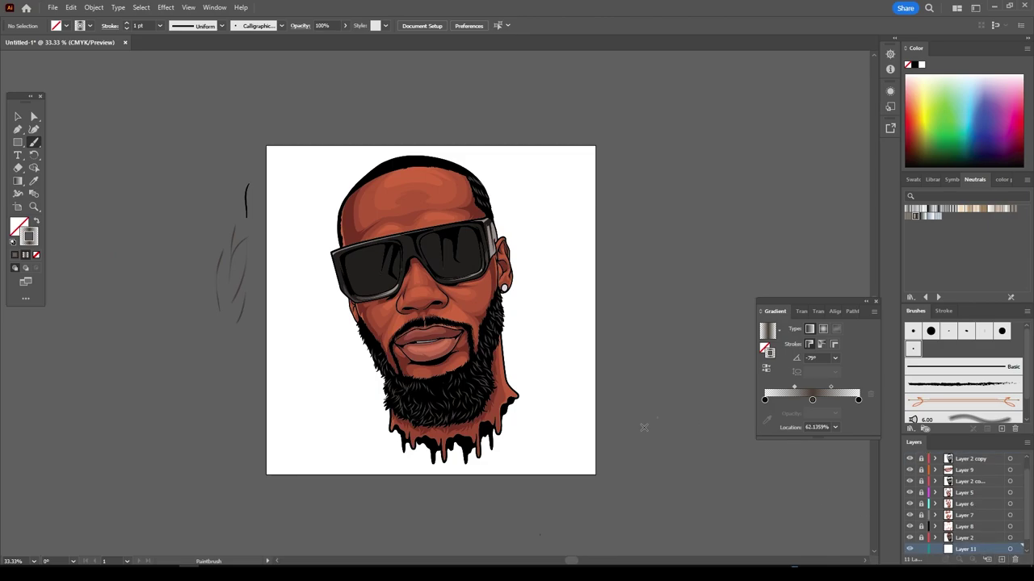
- Draw a filled square covering the whole artboard on the new layer
{"action": "left_click", "coordinate": [956, 134]}
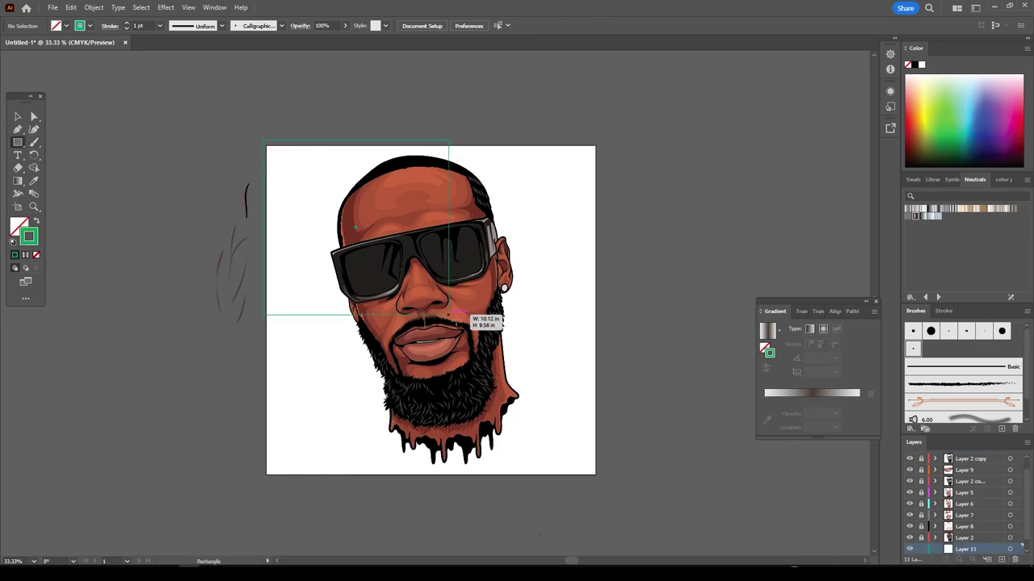
{"action": "left_click_drag", "start_coordinate": [432, 309], "coordinate": [601, 478]}
{"action": "left_click", "coordinate": [35, 222]}
{"action": "left_click", "coordinate": [18, 116]}
{"action": "double_click", "coordinate": [433, 309]}
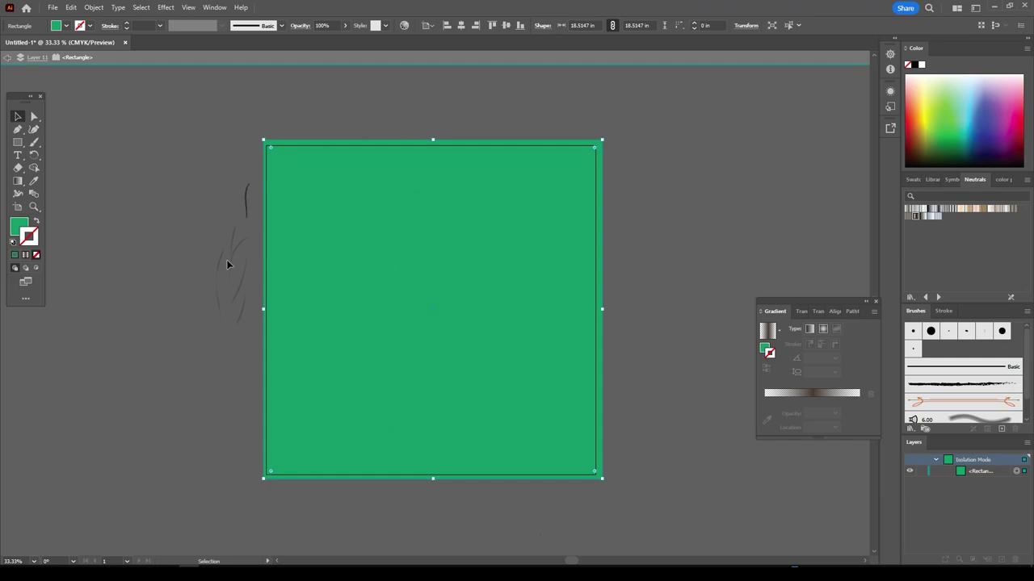
- Change the background square's fill to brown
{"action": "double_click", "coordinate": [18, 226]}
{"action": "left_click_drag", "start_coordinate": [829, 411], "coordinate": [824, 440]}
{"action": "left_click_drag", "start_coordinate": [822, 417], "coordinate": [822, 446]}
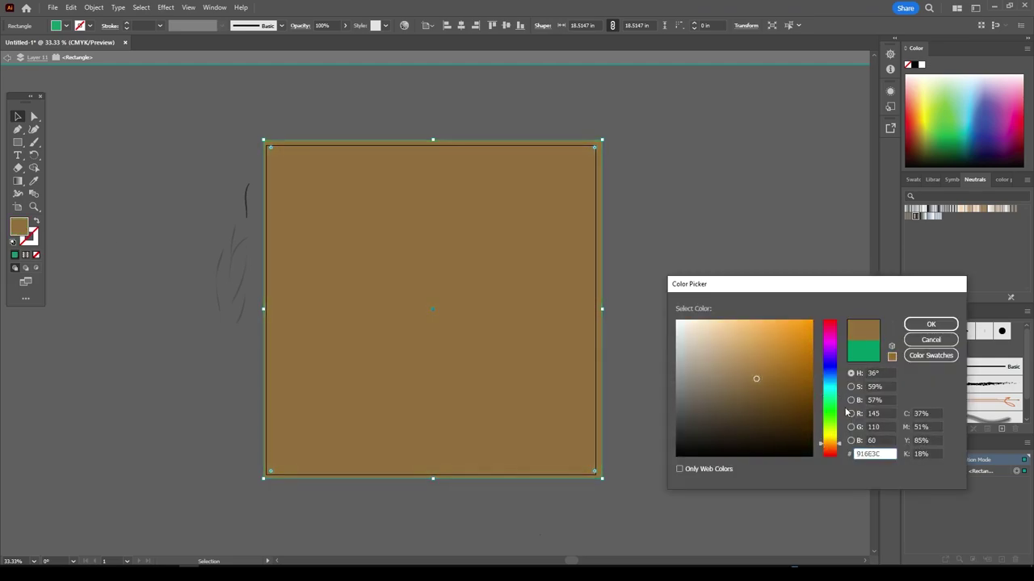
{"action": "left_click", "coordinate": [930, 324]}
{"action": "double_click", "coordinate": [723, 261]}
{"action": "key", "text": "ctrl+plus"}
- On a new layer, place the red name tag symbol and tilt it beside the beard
{"action": "left_click", "coordinate": [1000, 559]}
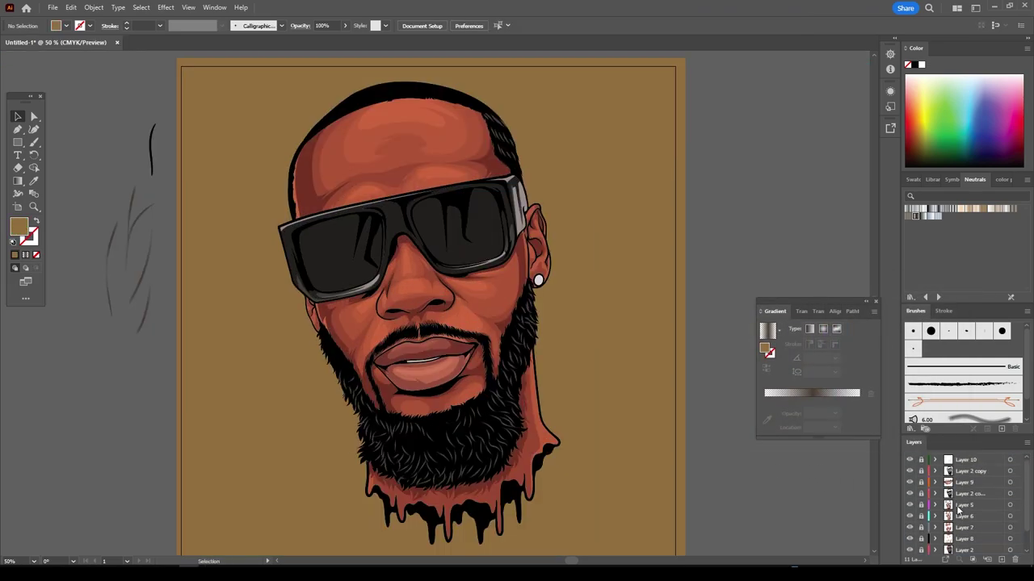
{"action": "left_click", "coordinate": [952, 179]}
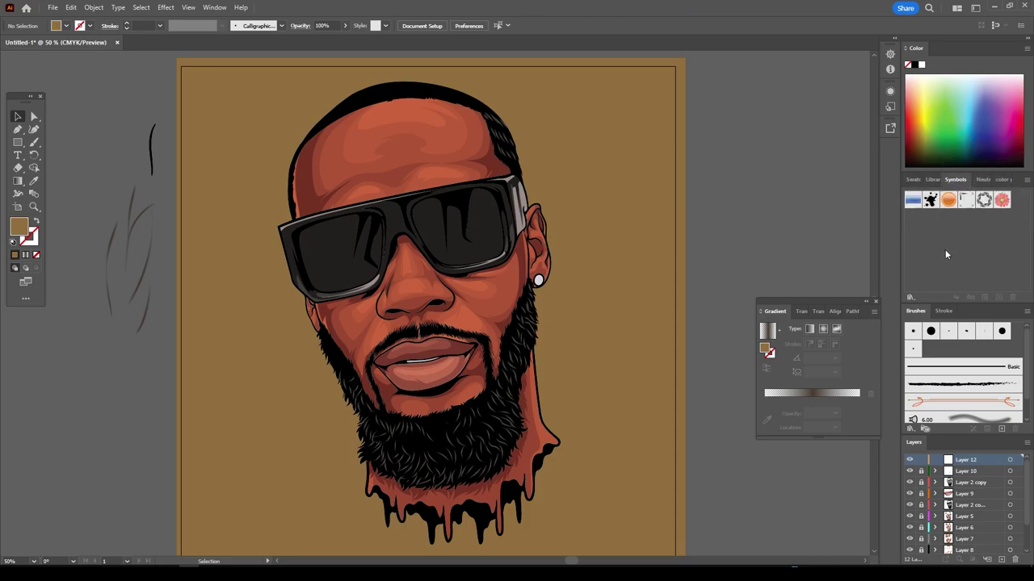
{"action": "left_click", "coordinate": [910, 297]}
{"action": "left_click", "coordinate": [749, 364]}
{"action": "left_click_drag", "start_coordinate": [475, 282], "coordinate": [550, 445]}
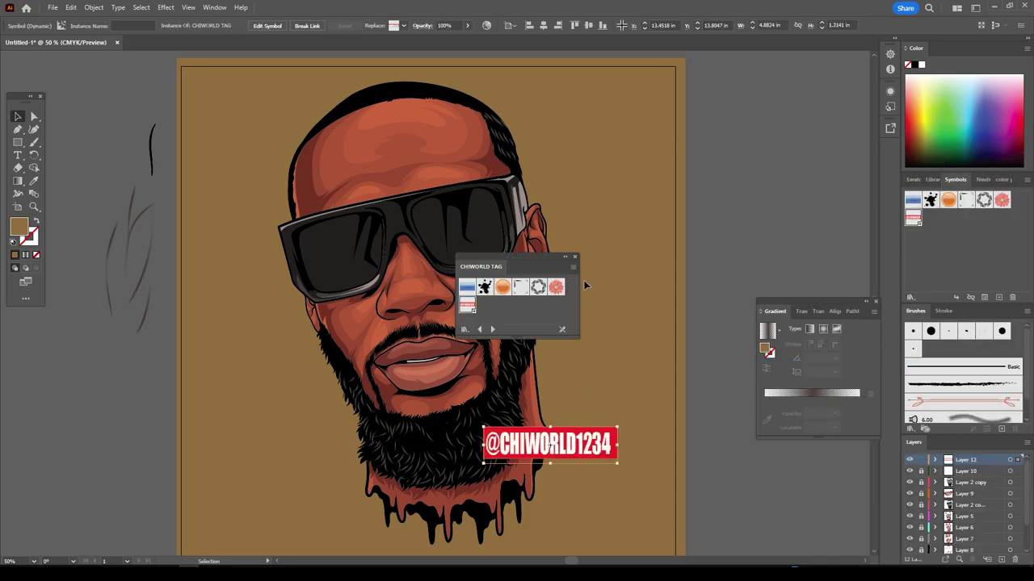
{"action": "left_click", "coordinate": [570, 255]}
{"action": "left_click_drag", "start_coordinate": [619, 427], "coordinate": [570, 436]}
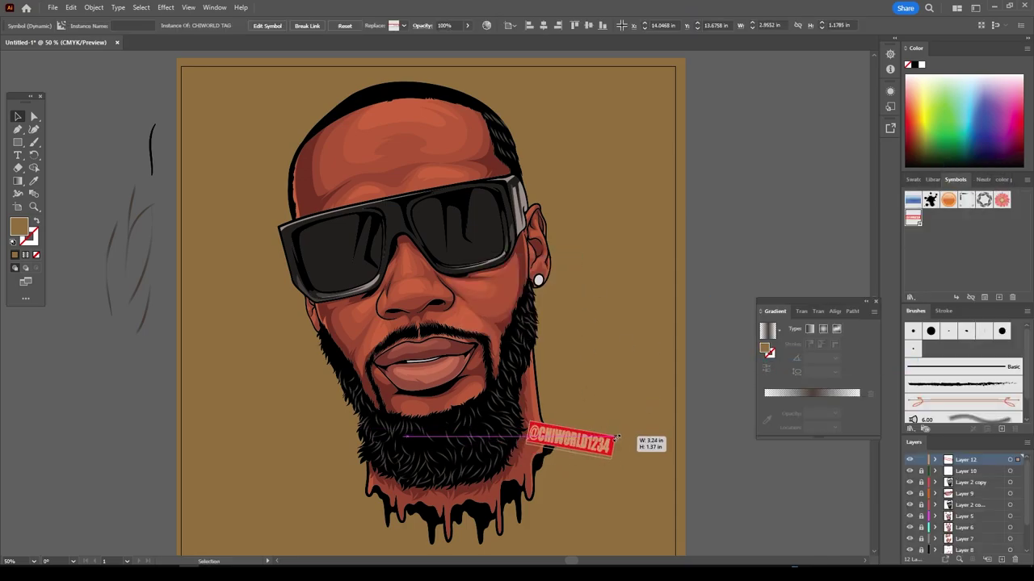